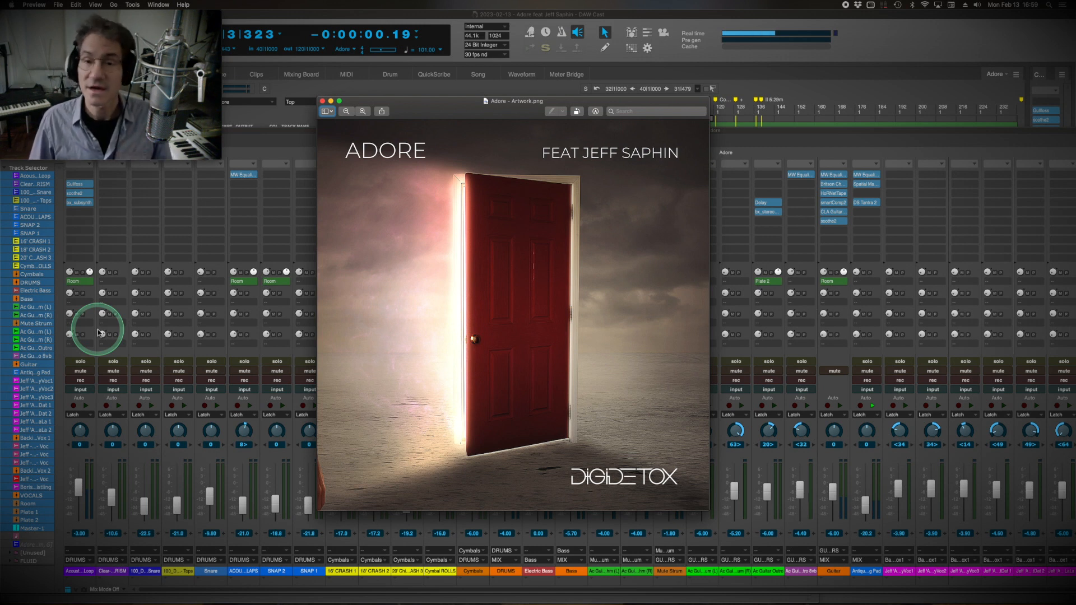
Move the playback position to just before Verse 1 and solo the Acoustic Drum Loop track in the mixing board.
left_click(745, 126)
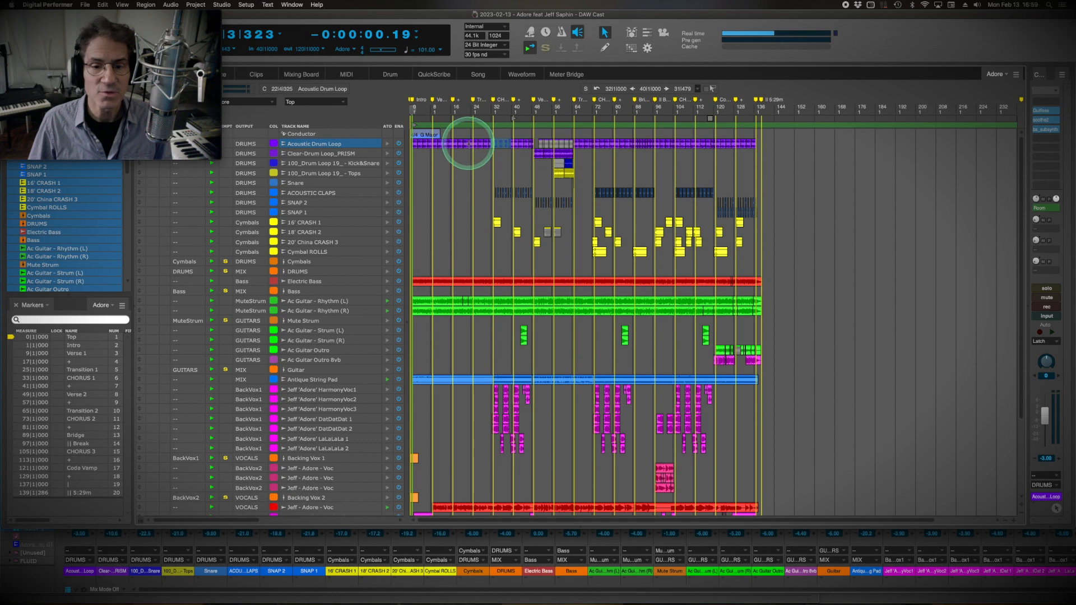
left_click(294, 591)
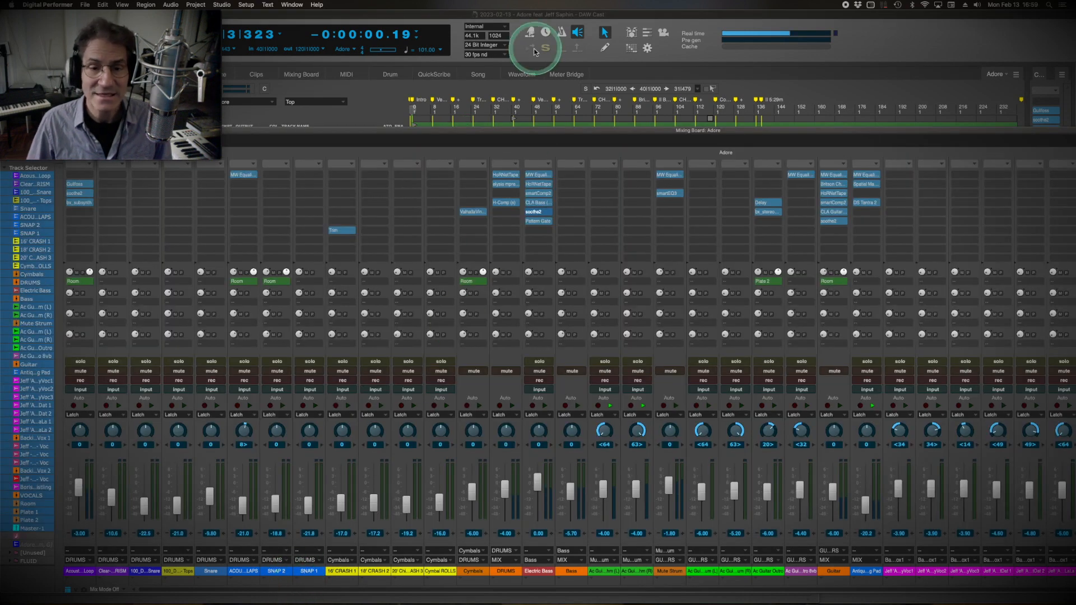
left_click(432, 108)
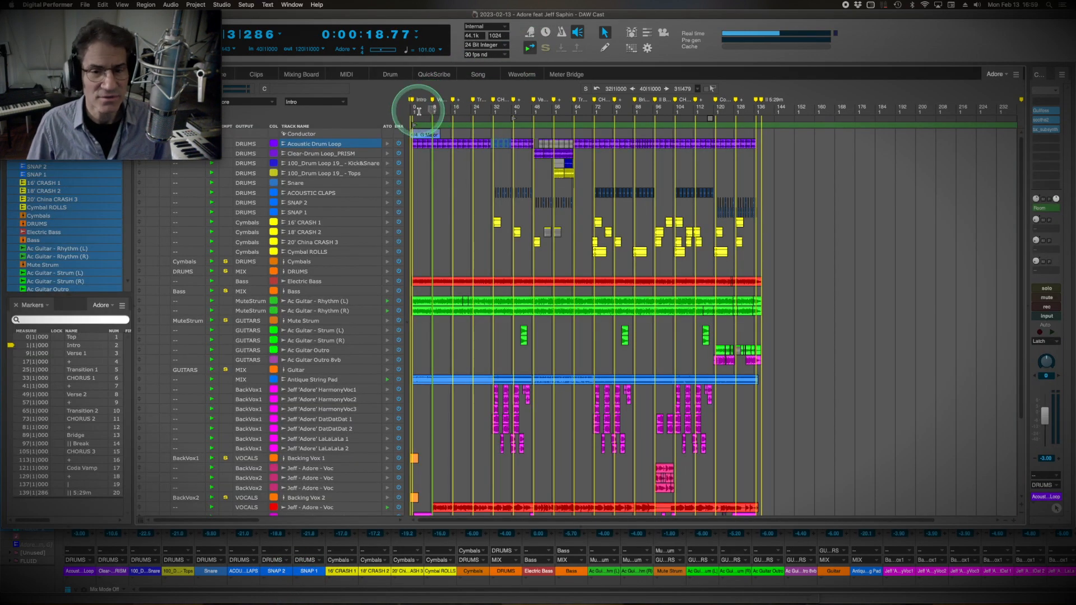
left_click(249, 592)
left_click(82, 362)
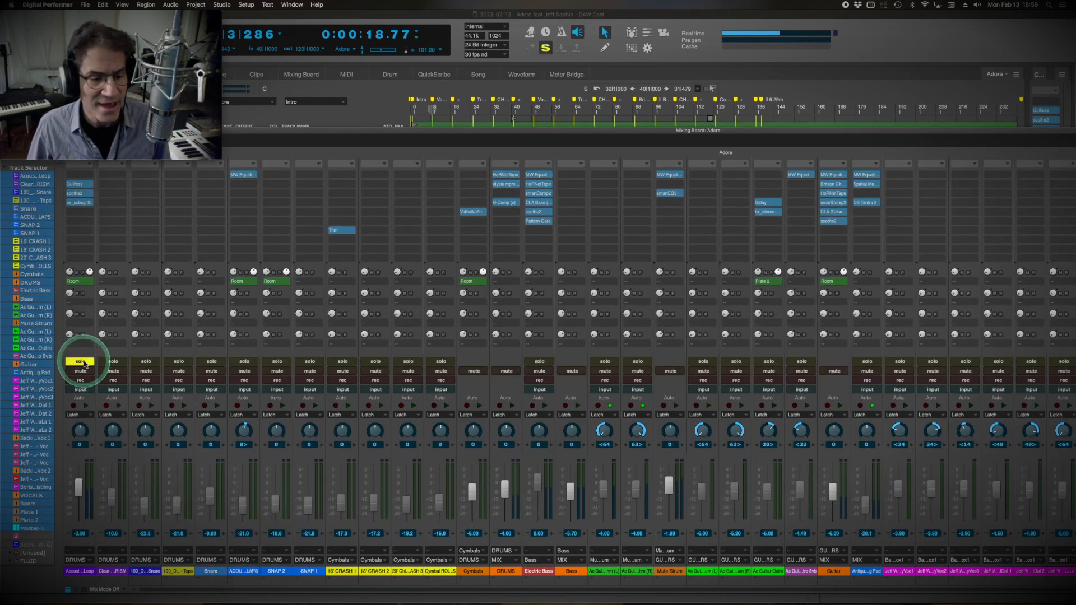
Bypass the Gullfoss, soothe2 and bx_subsynth inserts on the Acoustic Drum Loop and reposition the mixing board to show the channel's inserts.
left_click(78, 200)
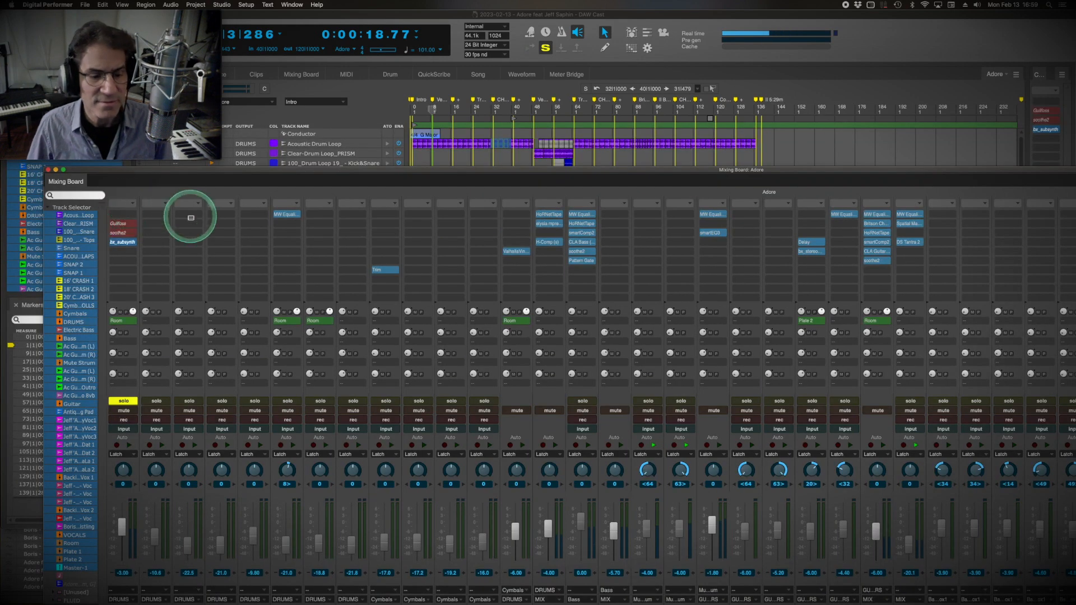
left_click_drag(281, 174, 239, 121)
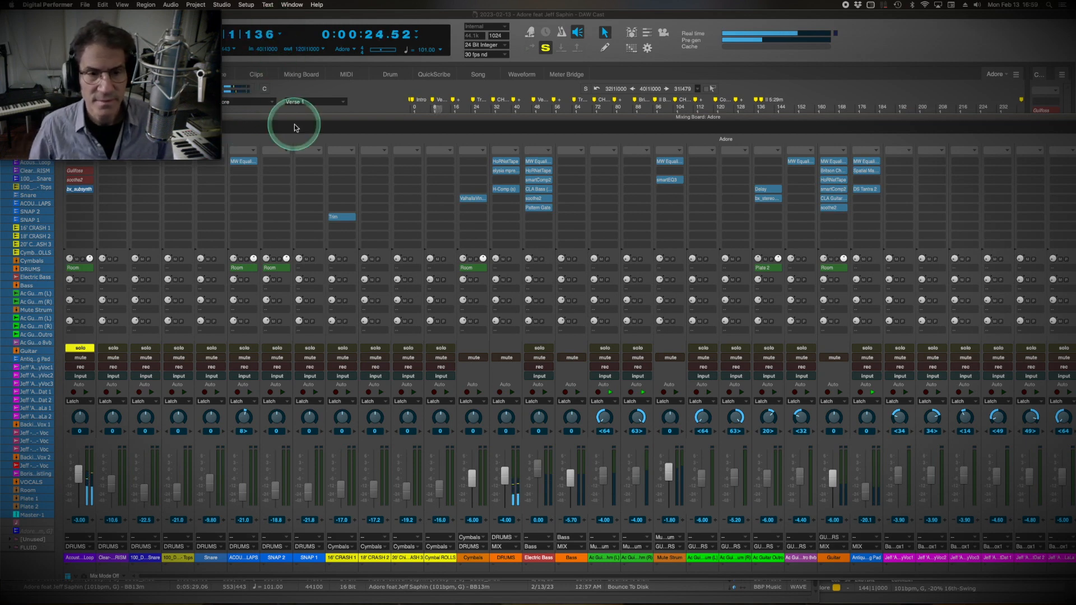
left_click_drag(290, 117, 416, 128)
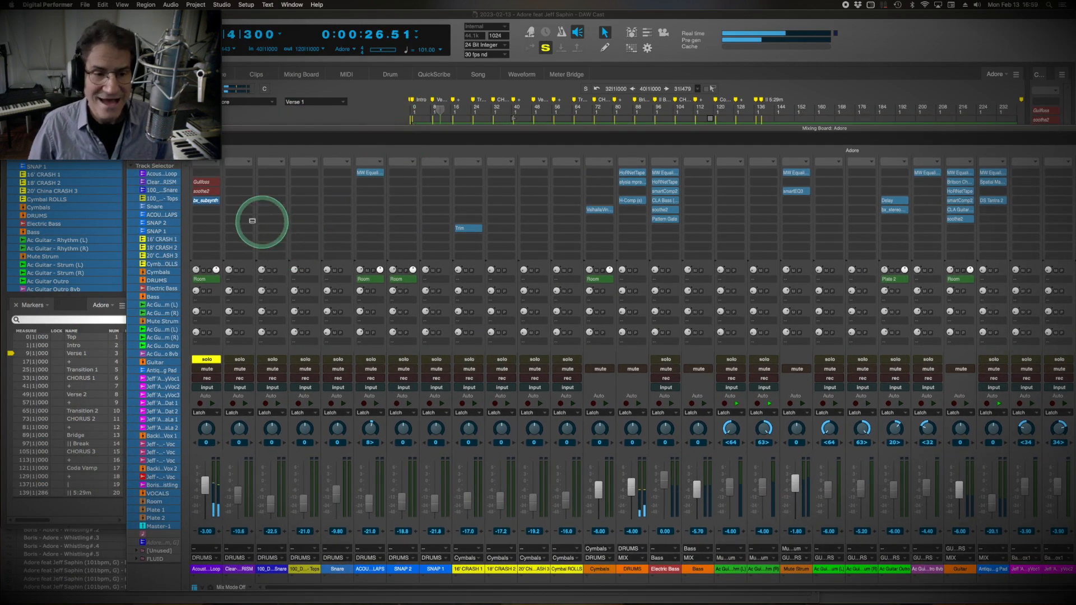
Open the Gullfoss effect on the Acoustic Drum Loop, centre its window and turn off its bypass.
left_click(202, 182)
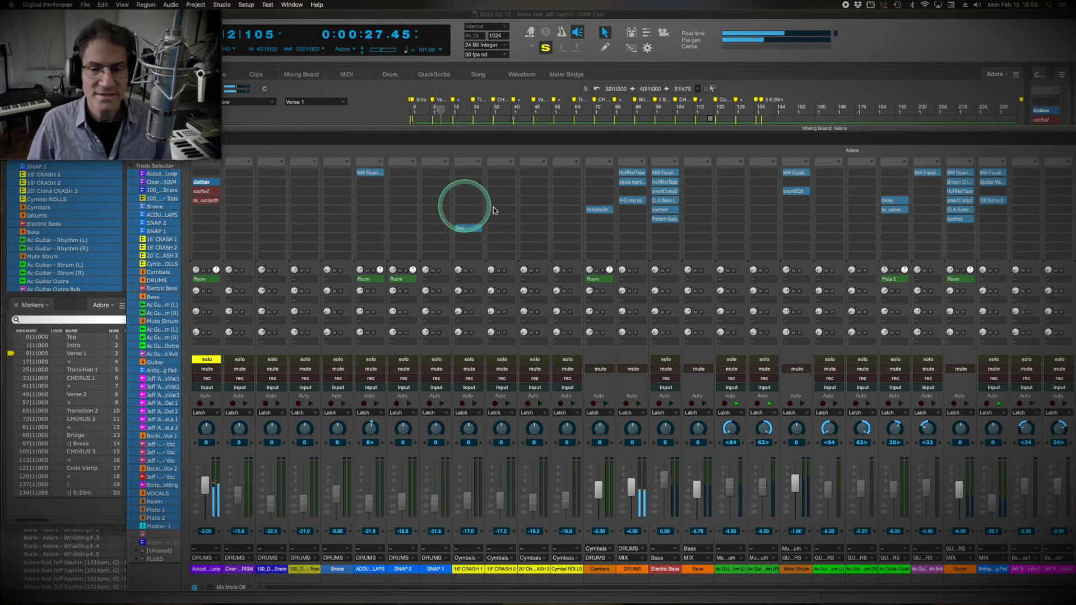
left_click_drag(554, 242, 504, 148)
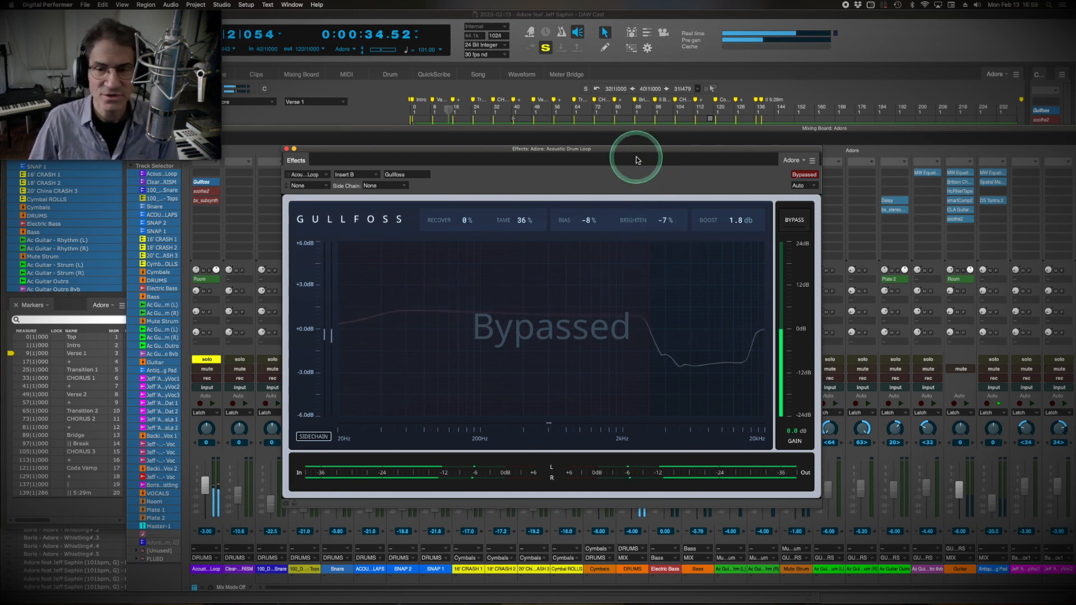
left_click_drag(632, 150, 635, 149)
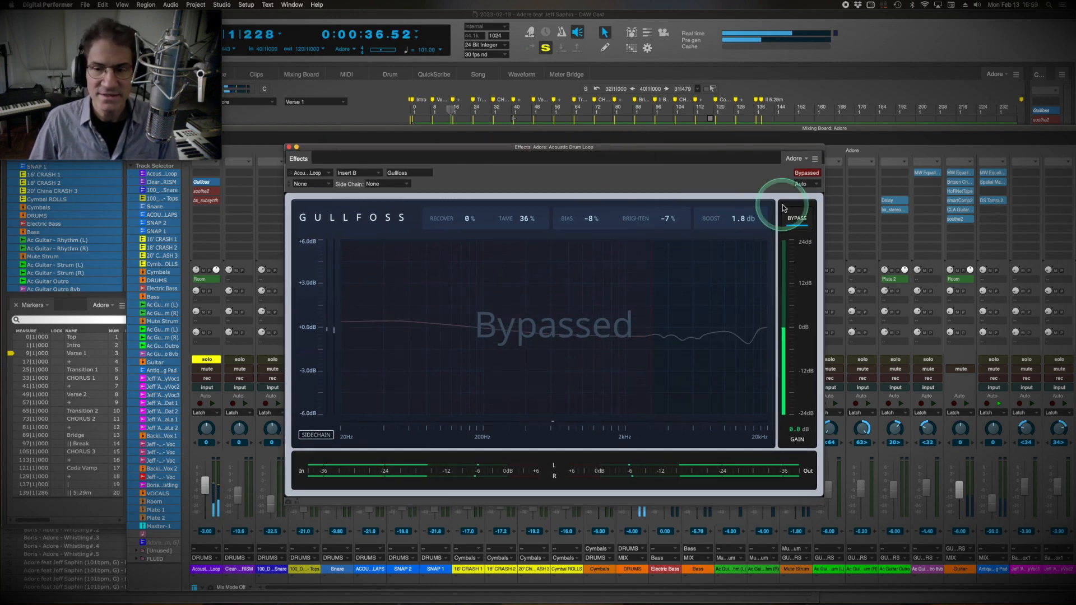
left_click(806, 173)
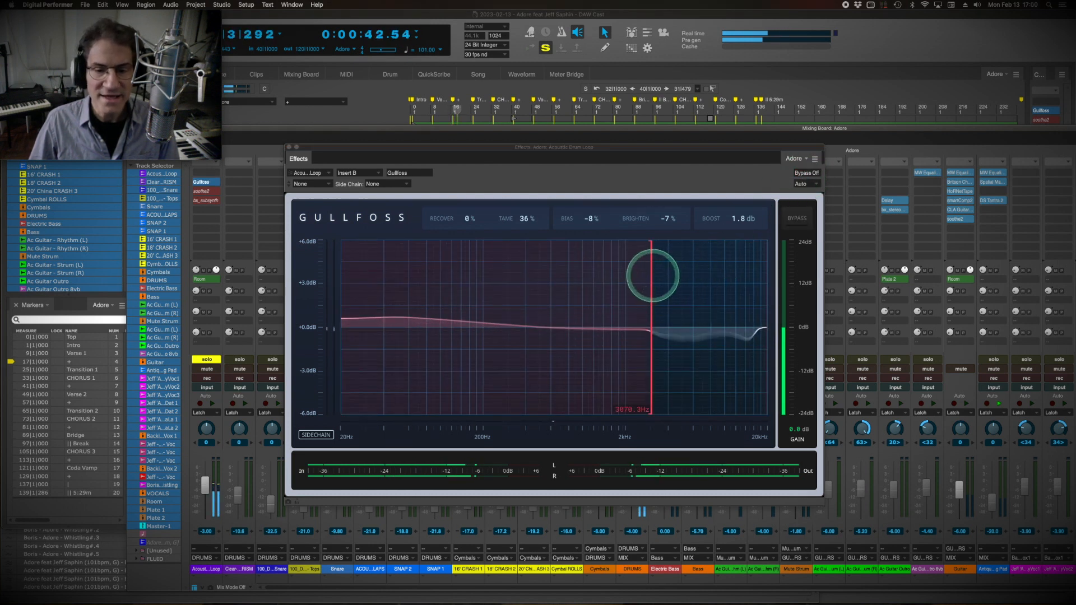
Shift Gullfoss's frequency boundary near 3 kHz slightly lower and compare the processed drum loop with the bypassed sound.
mouse_move(653, 275)
left_mouse_down()
mouse_move(599, 278)
mouse_move(650, 275)
left_mouse_up()
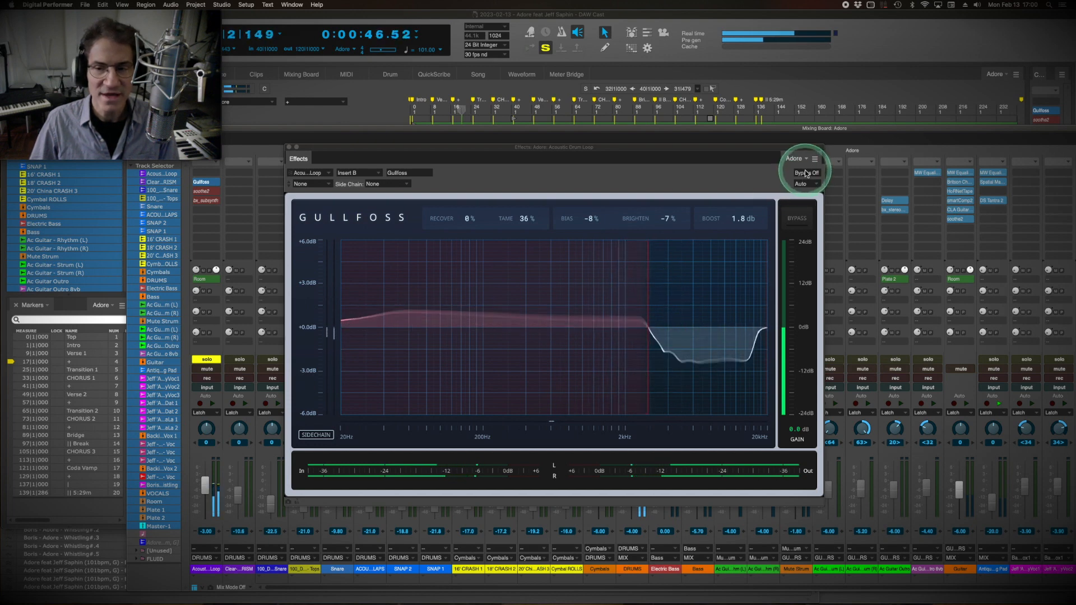
left_click(798, 218)
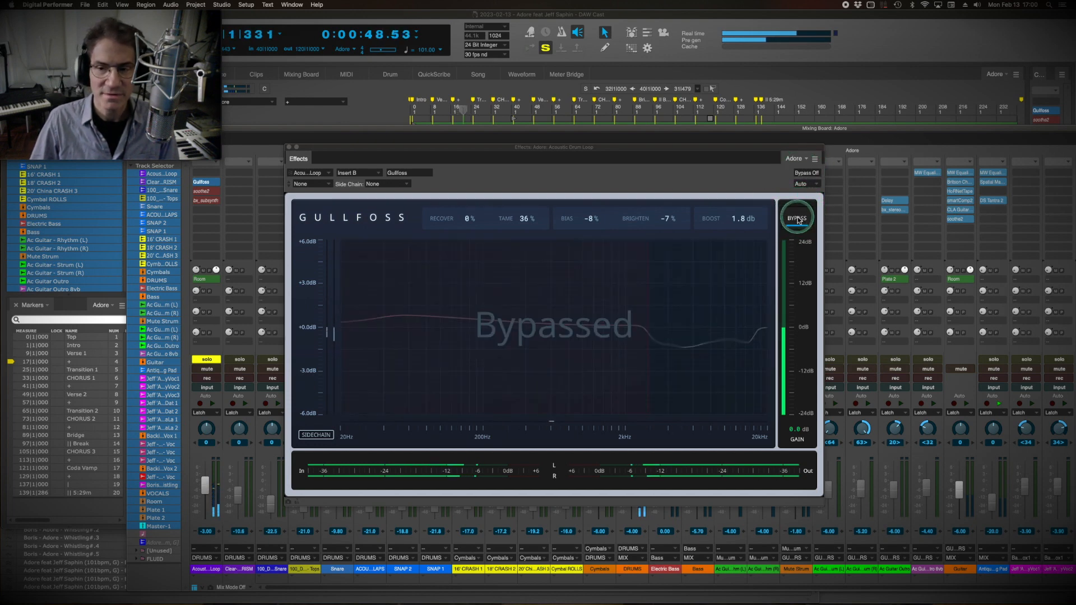
left_click(798, 218)
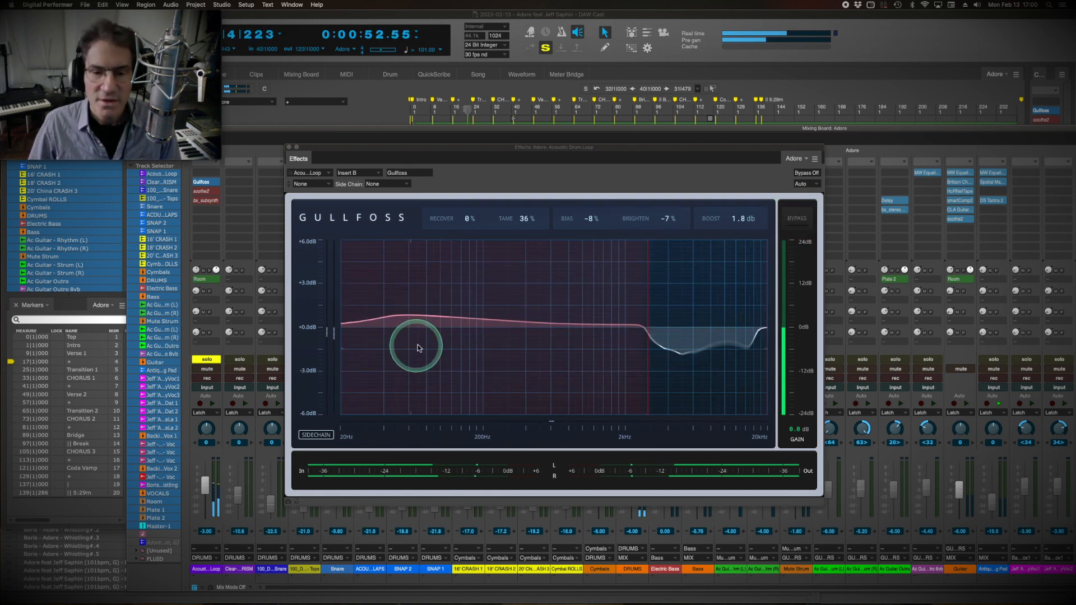
Set Gullfoss's Tame to 38 %, compare the drum loop with and without the effect, and close the plug-in.
left_click_drag(527, 224, 522, 222)
left_click(796, 219)
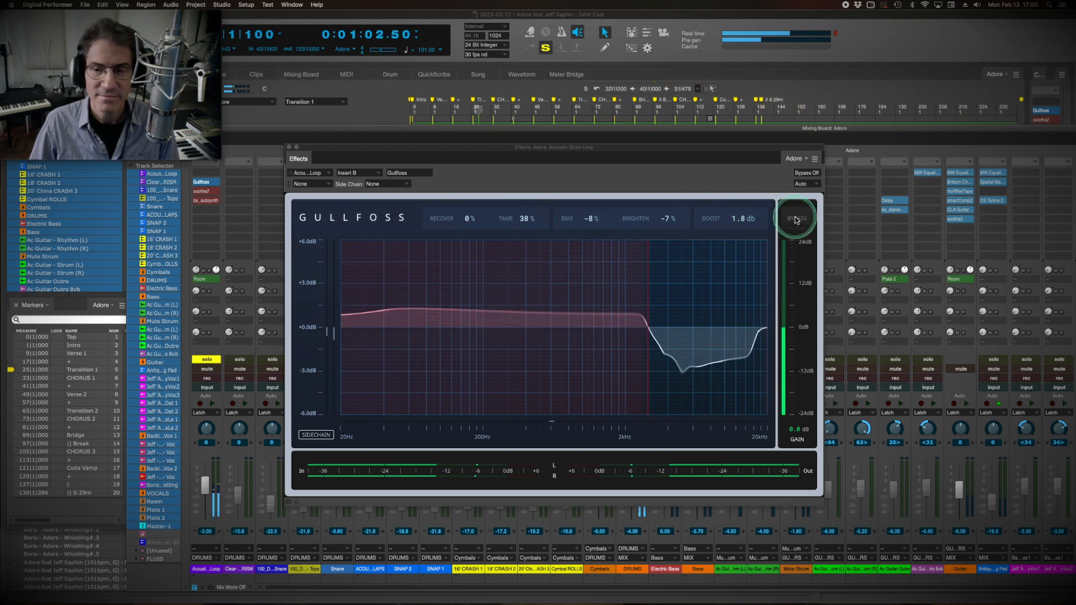
left_click(797, 219)
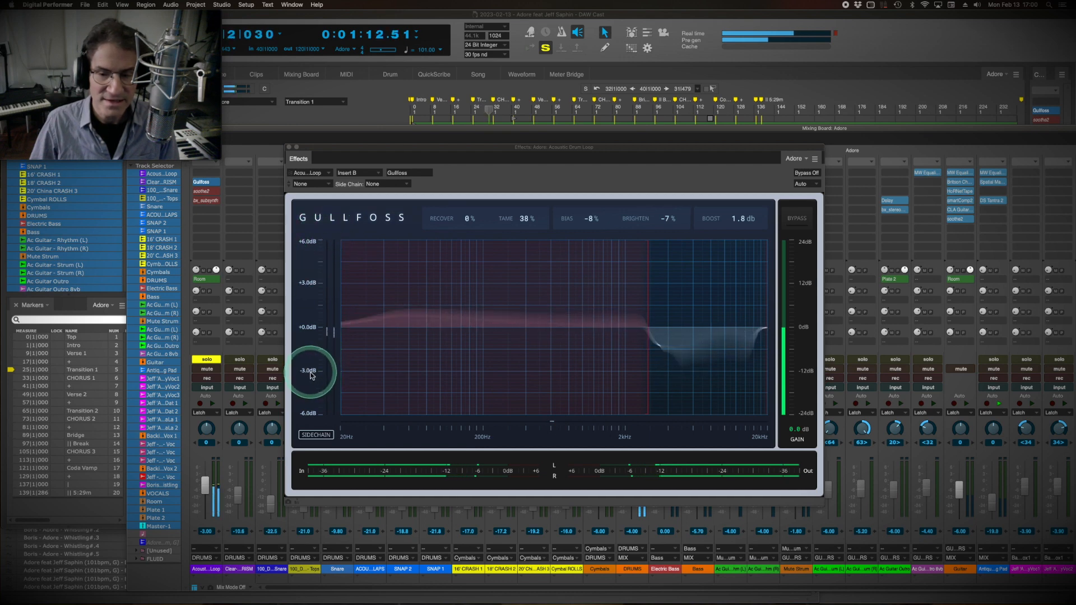
left_click(289, 148)
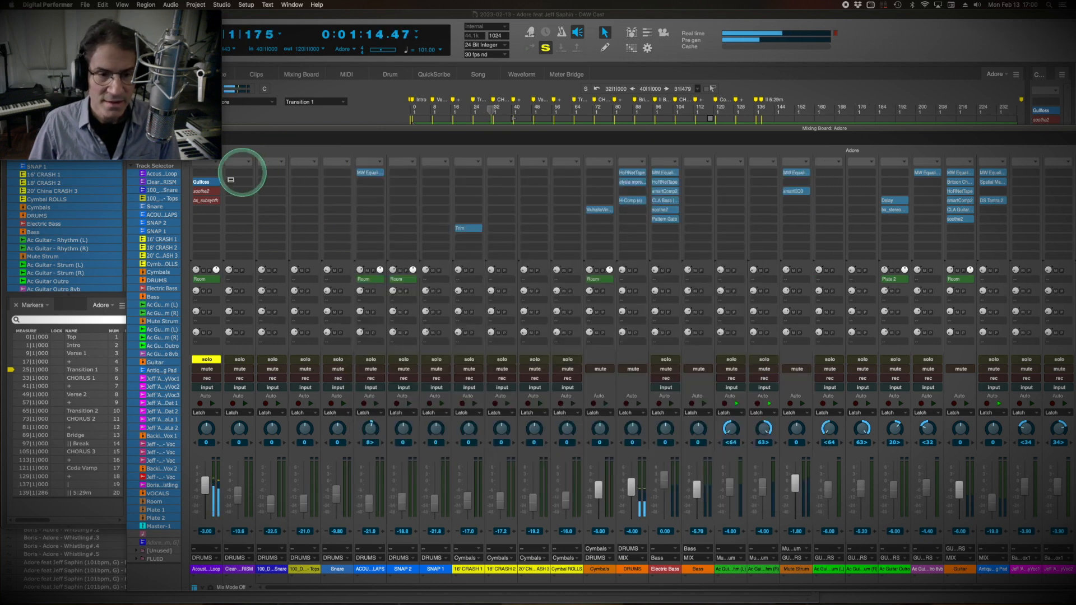
Open soothe2 on the Acoustic Drum Loop, turn off its bypass, set its depth to 6.2 and close it.
left_click(203, 193)
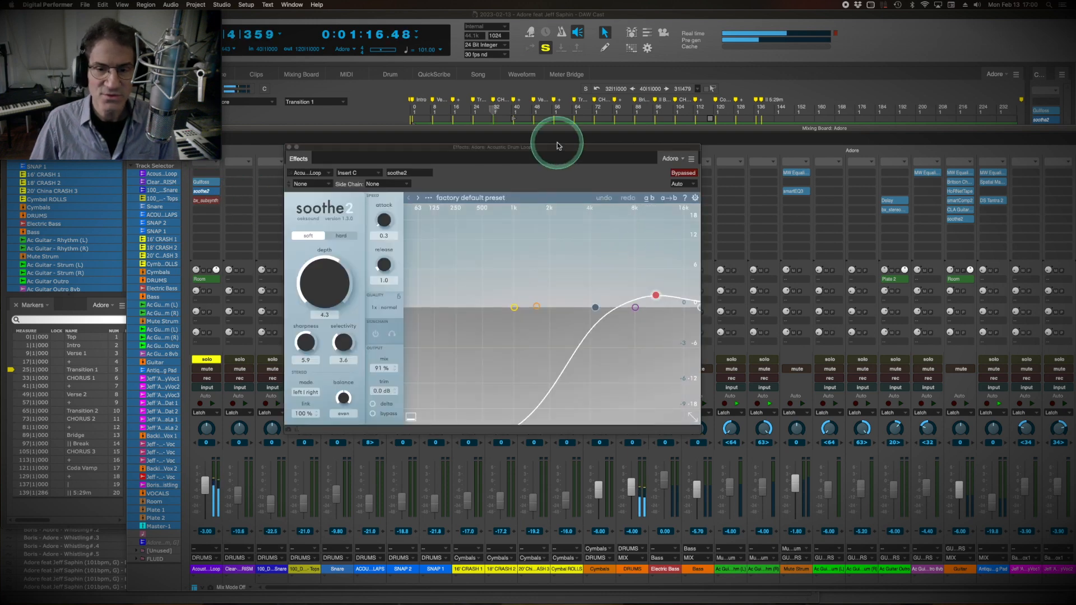
left_click_drag(544, 149, 593, 171)
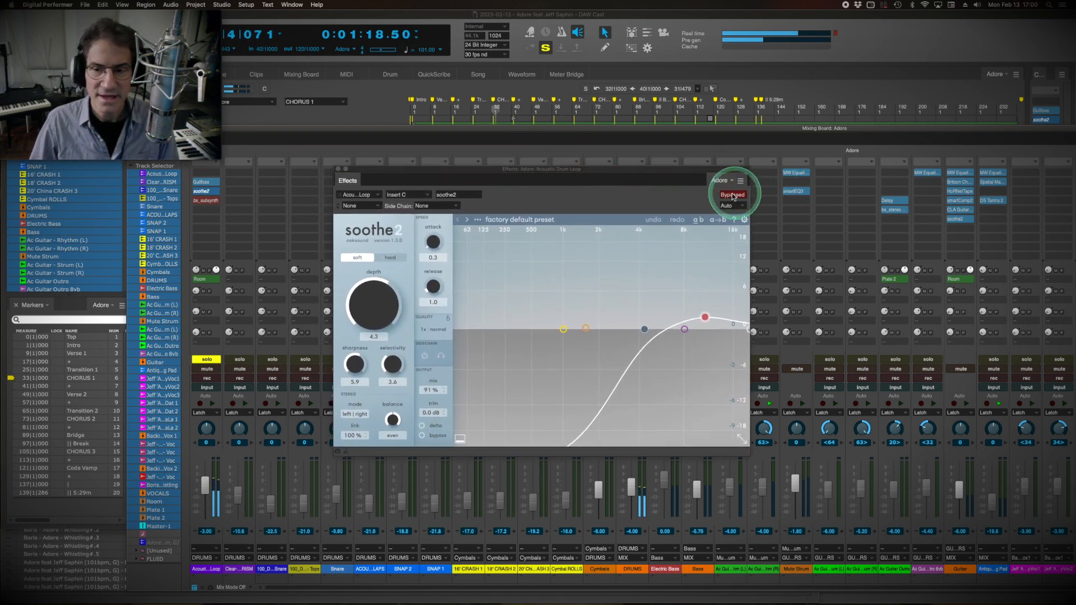
left_click(684, 419)
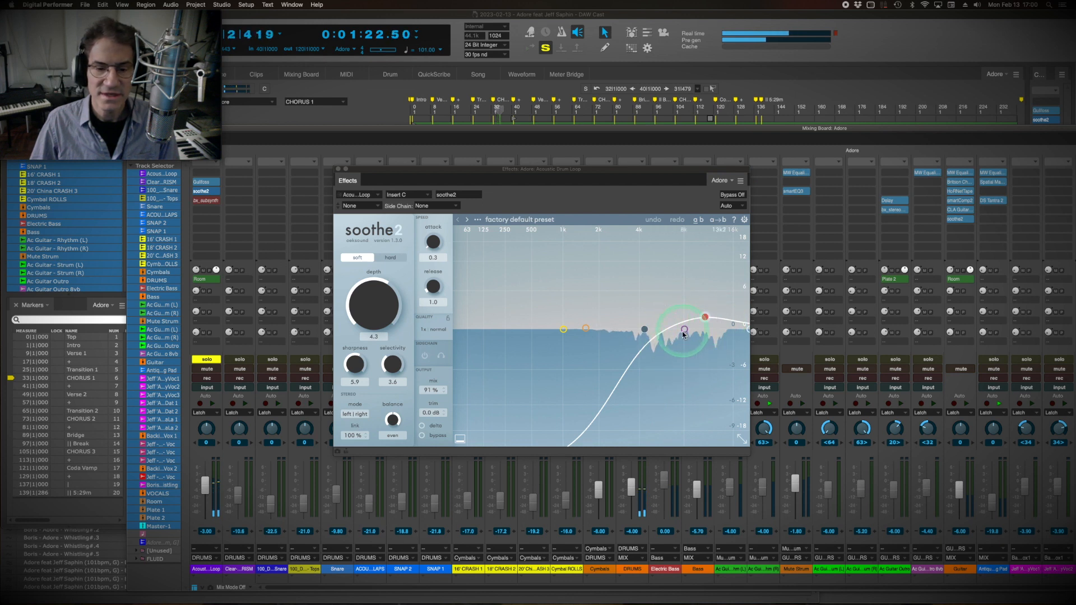
left_click(468, 368)
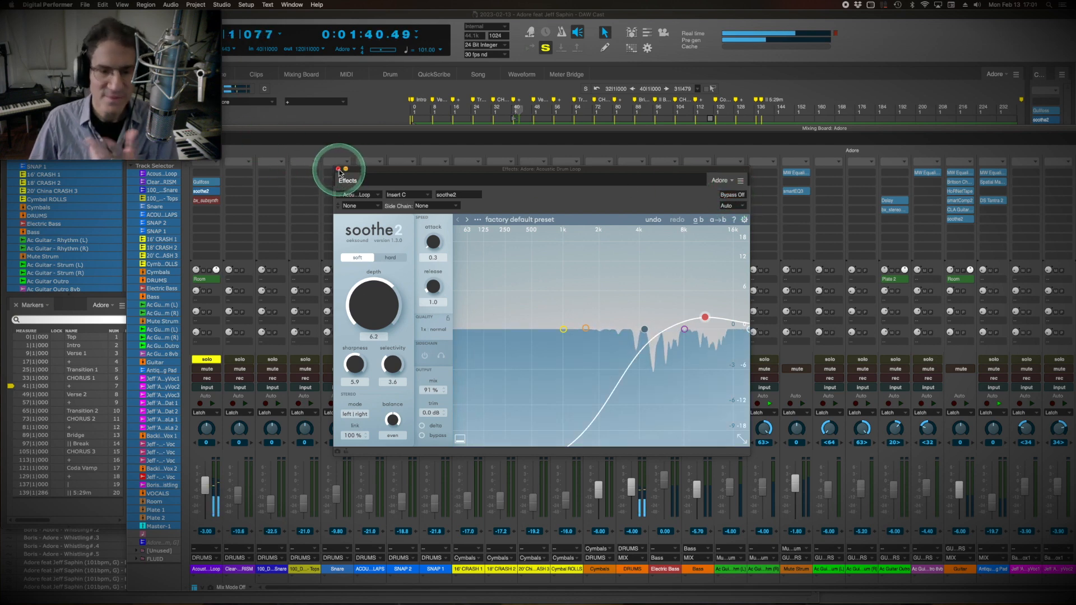
left_click(338, 169)
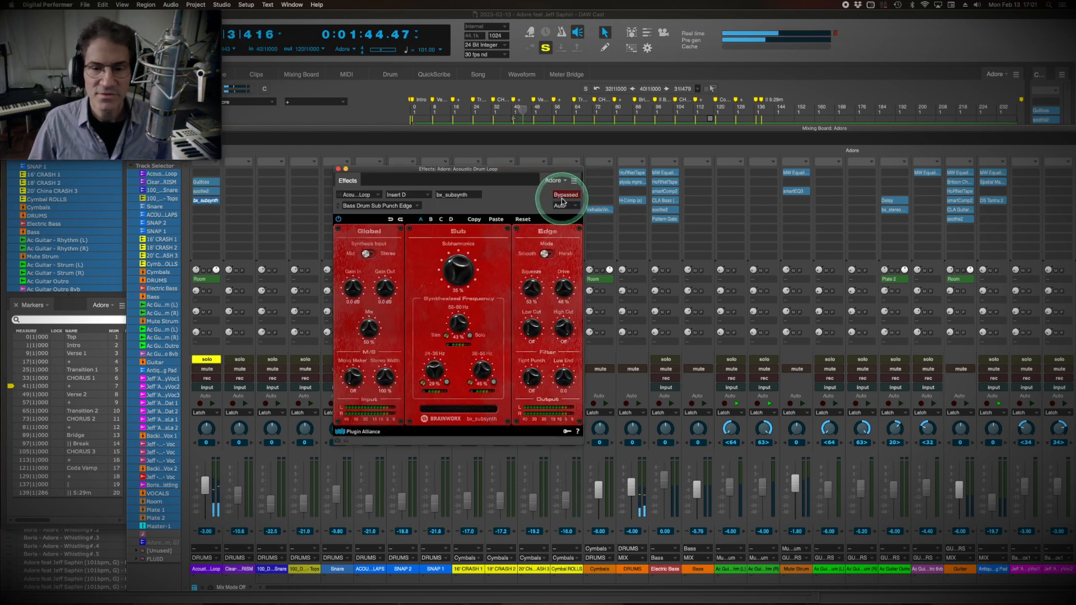
Activate the drum loop's bx_subsynth effect, compare it with the bypassed sound and close the plug-in.
left_click_drag(489, 164, 617, 152)
left_click(697, 178)
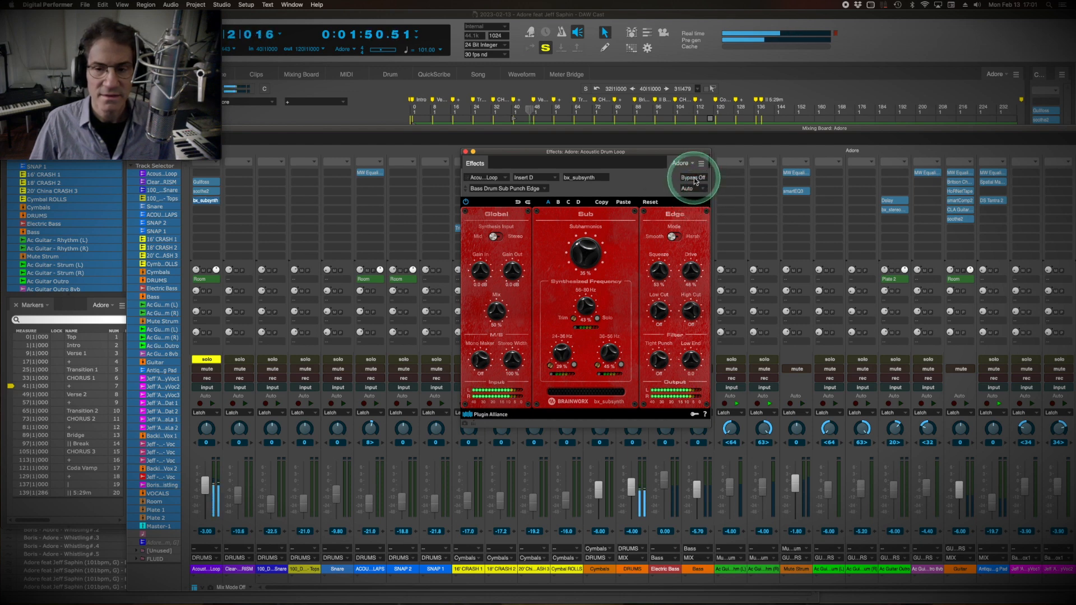
left_click(695, 178)
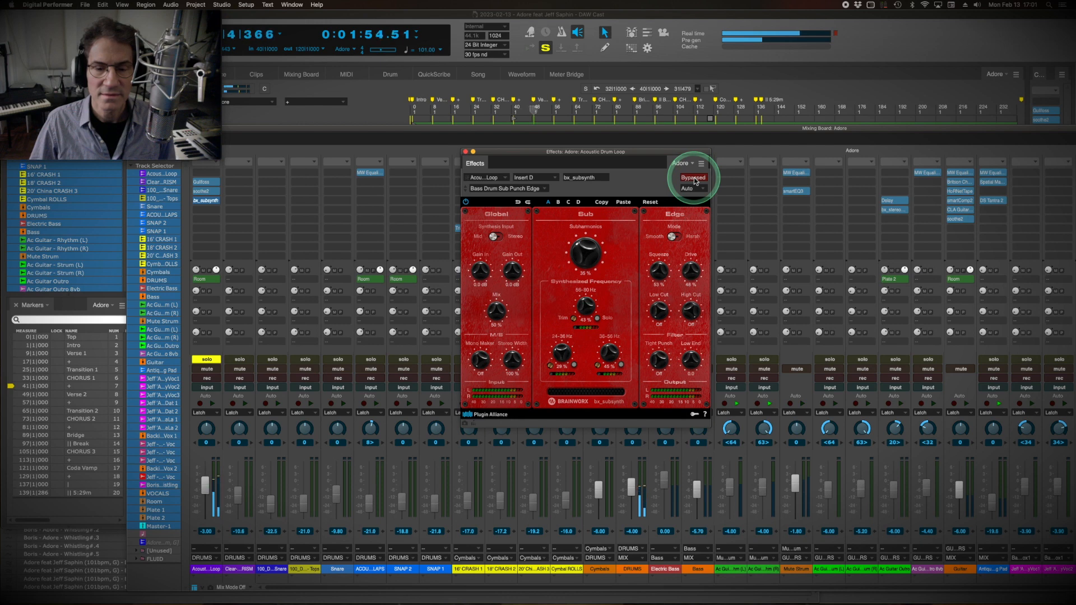
left_click(695, 178)
left_click(416, 156)
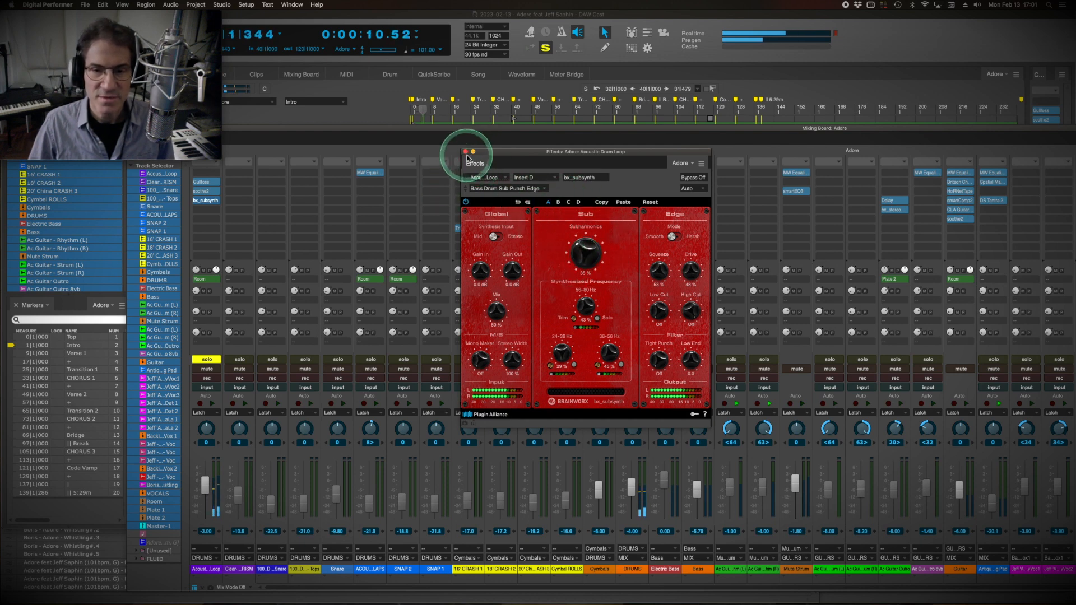
left_click(466, 152)
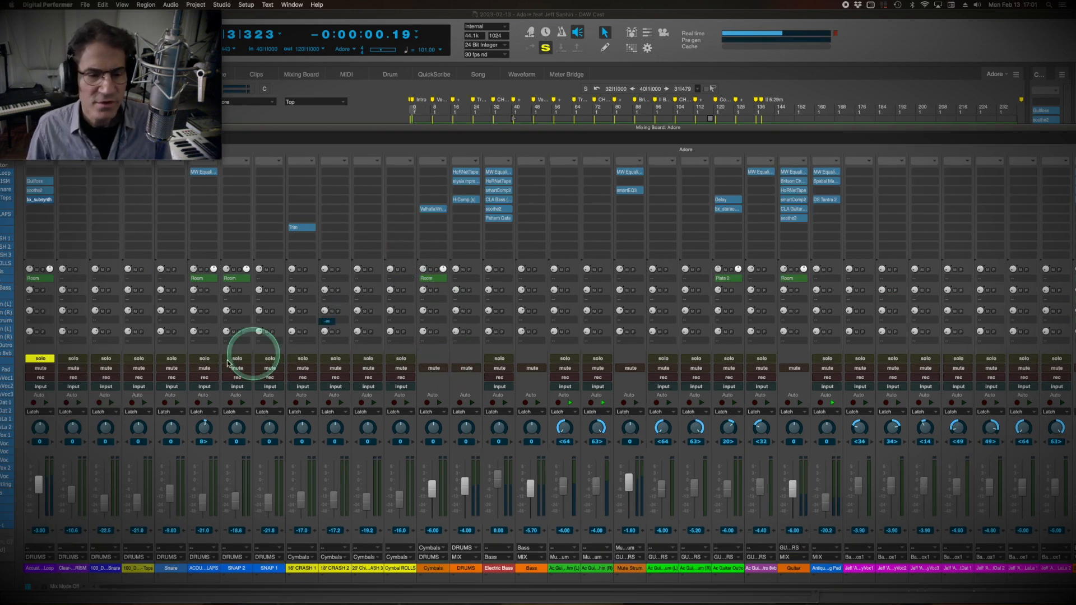
Solo the remaining drum and cymbal tracks with Electric Bass, and open the bass's MW Equalizer and smartComp2 effects.
left_click_drag(73, 362, 407, 343)
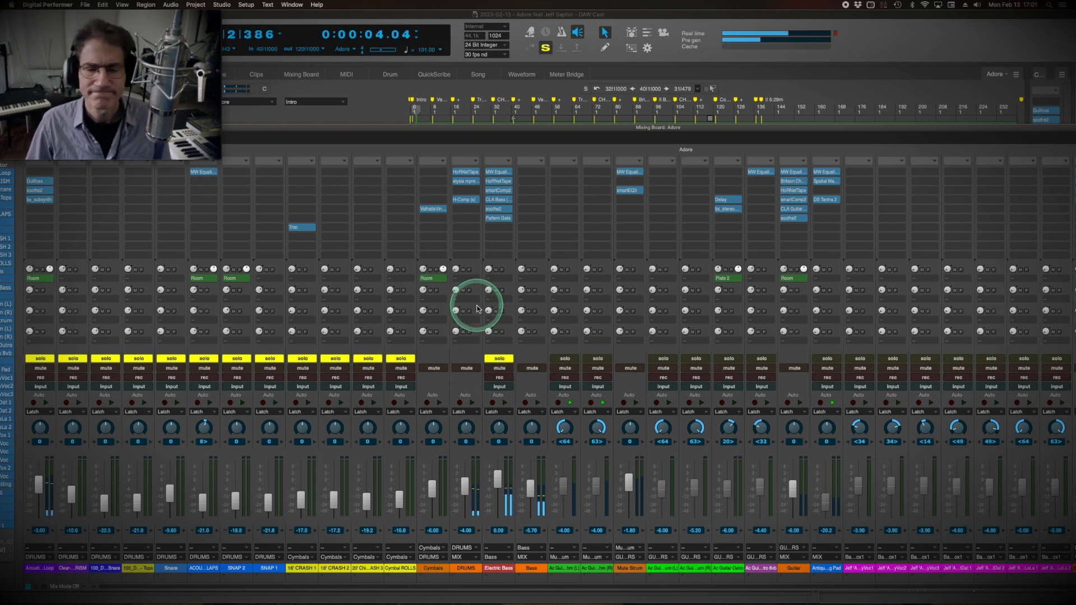
left_click(499, 171)
left_click(499, 190)
left_click_drag(620, 53, 723, 53)
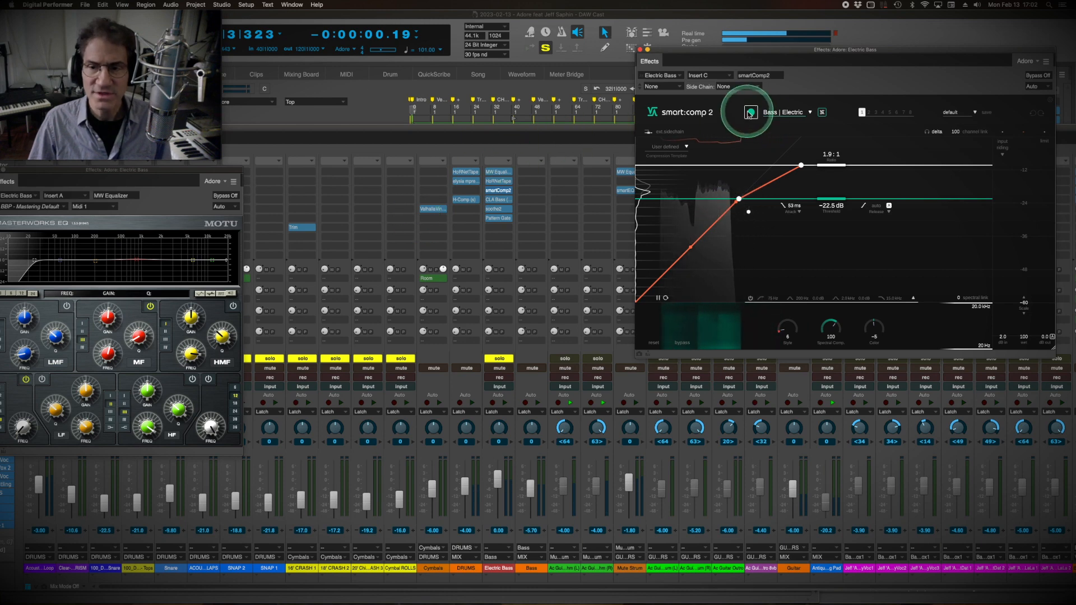
Have smart:comp 2 learn new compression parameters from the playing Electric Bass and set the threshold to −22.3 dB.
key("space")
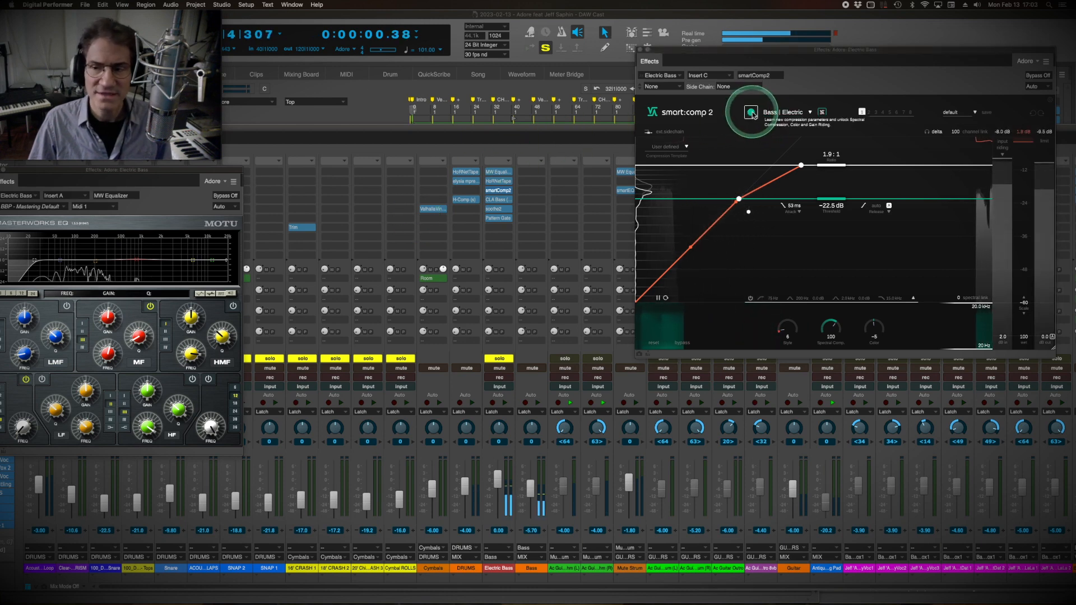
left_click_drag(768, 52, 530, 195)
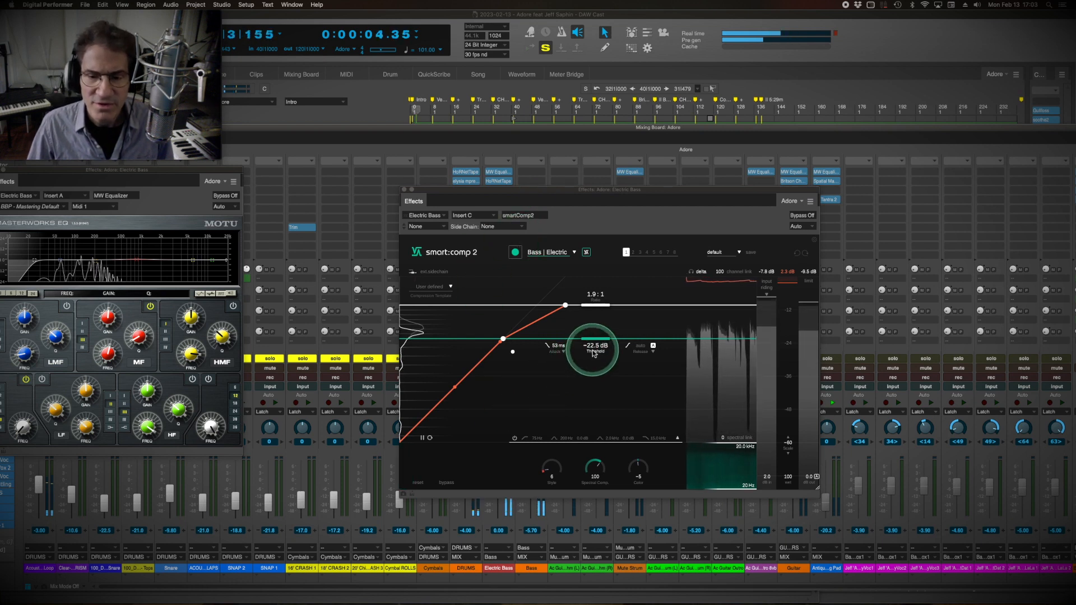
left_click(515, 253)
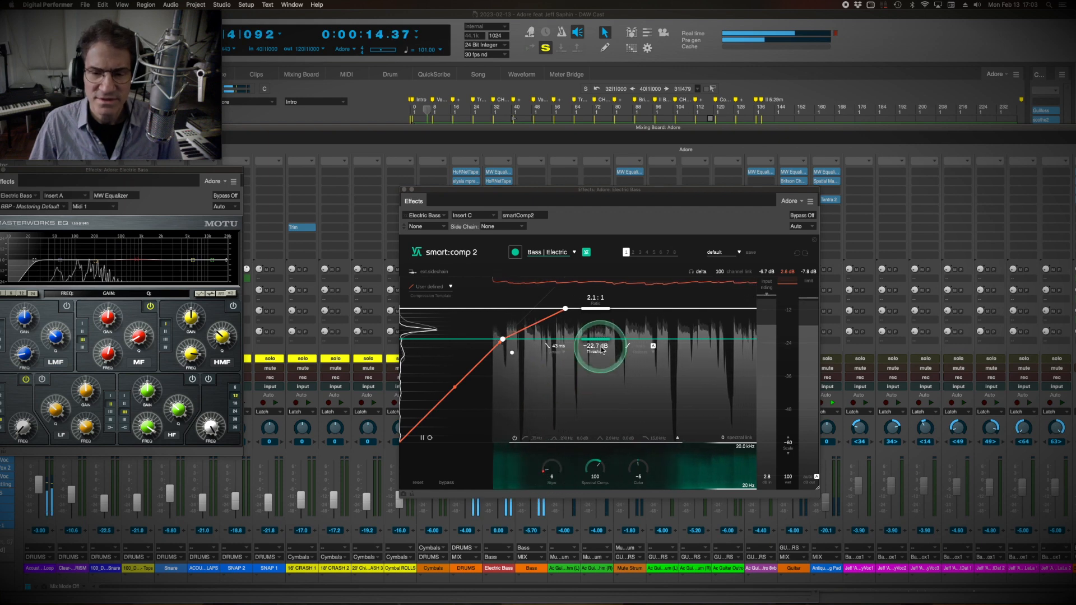
left_click_drag(603, 349, 605, 346)
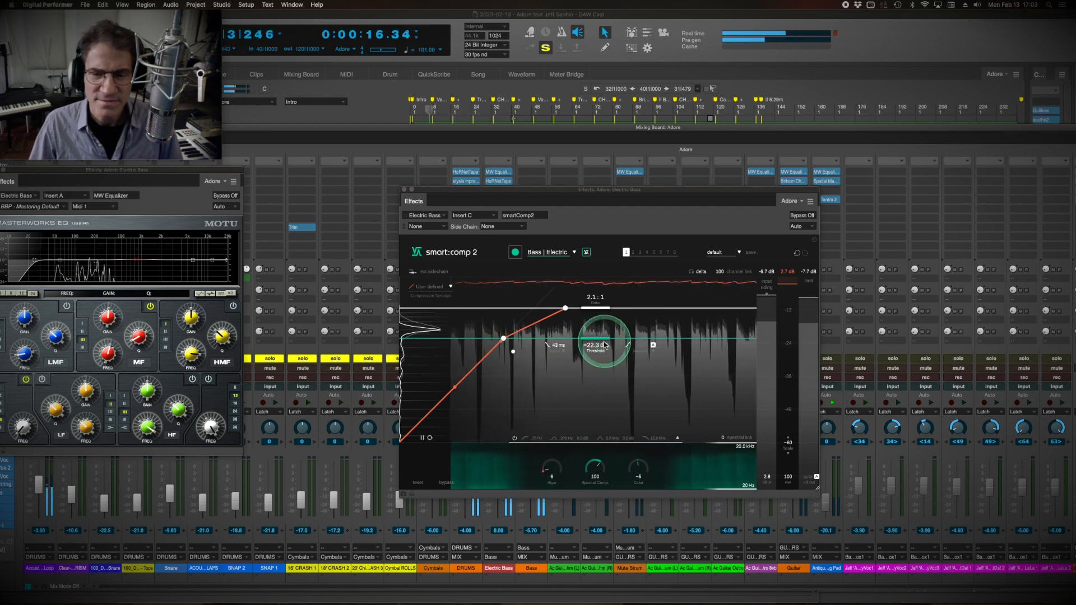
Review the available smart:comp 2 instrument profiles without changing Bass | Electric, and move the plug-in clear of the channel faders.
left_click(574, 253)
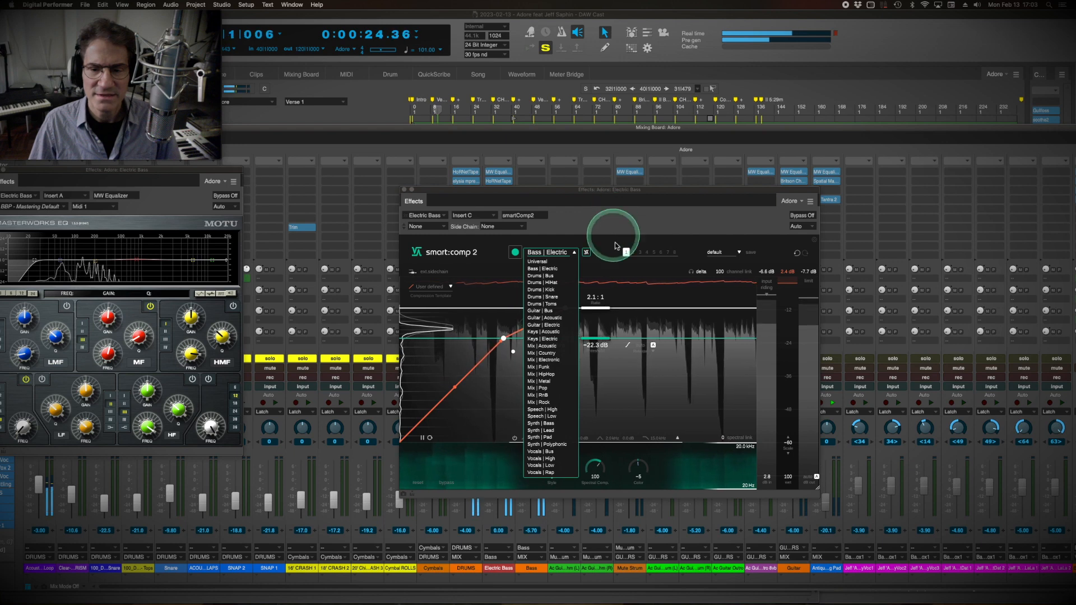
left_click(630, 288)
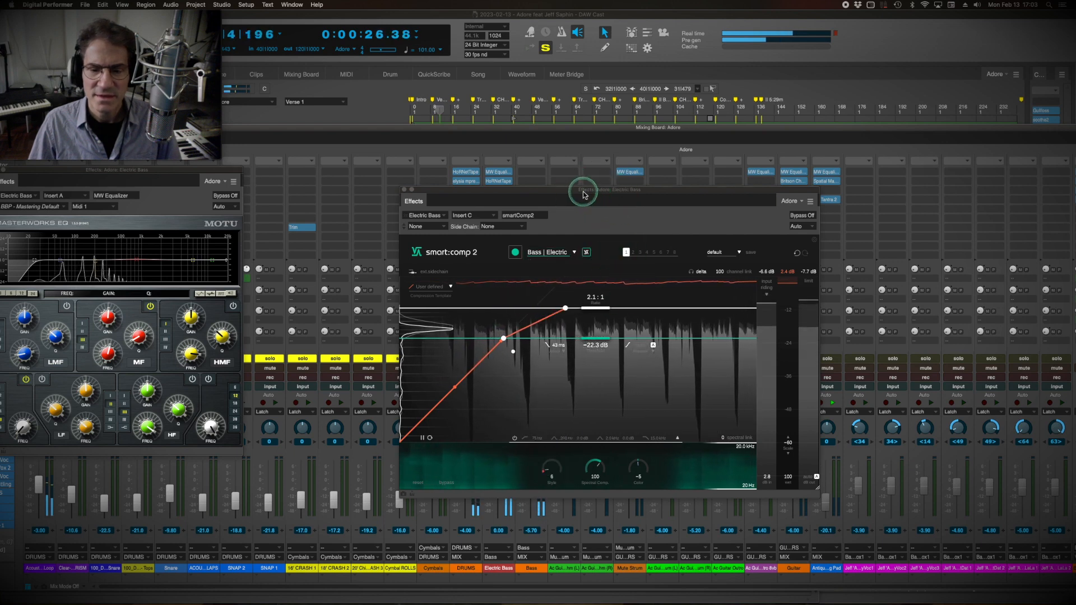
left_click_drag(583, 194, 668, 111)
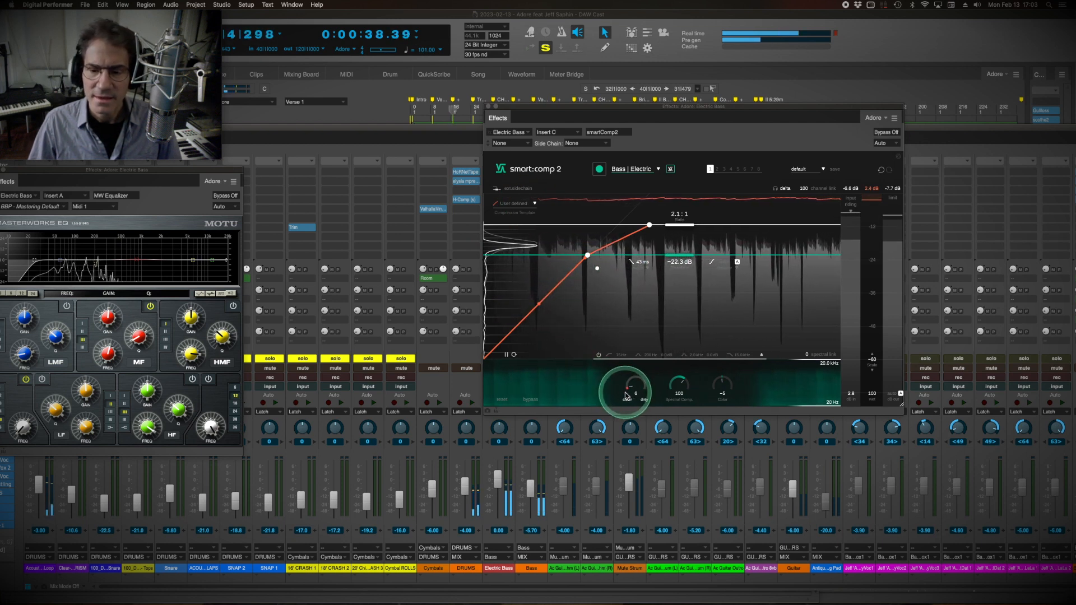
Set smart:comp 2's Style to 11, adjust its Color on the Electric Bass, and close the plug-in.
left_click_drag(629, 394, 636, 451)
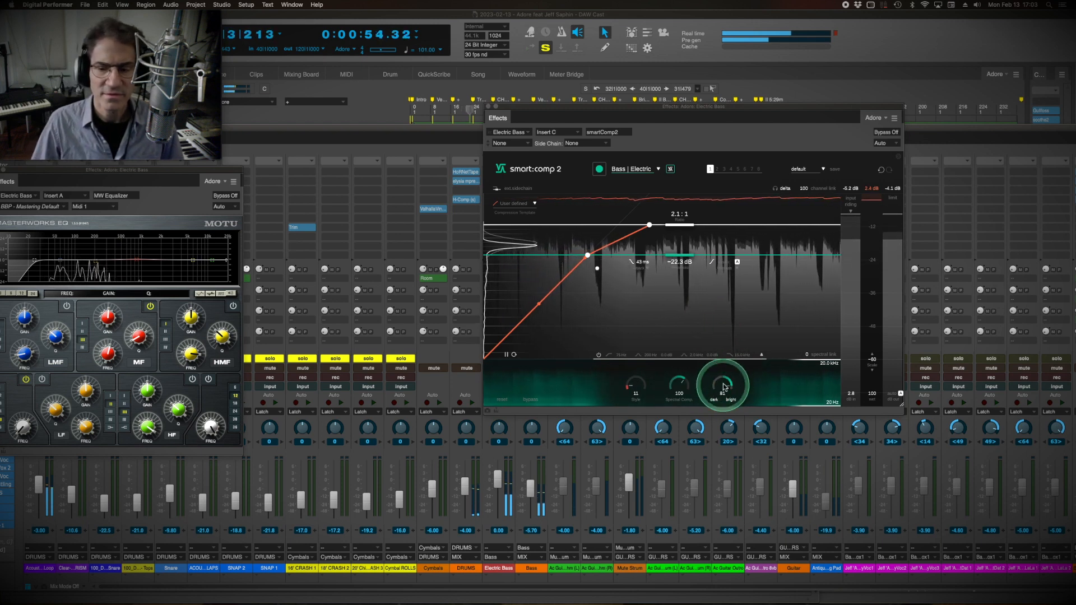
left_click_drag(724, 386, 726, 341)
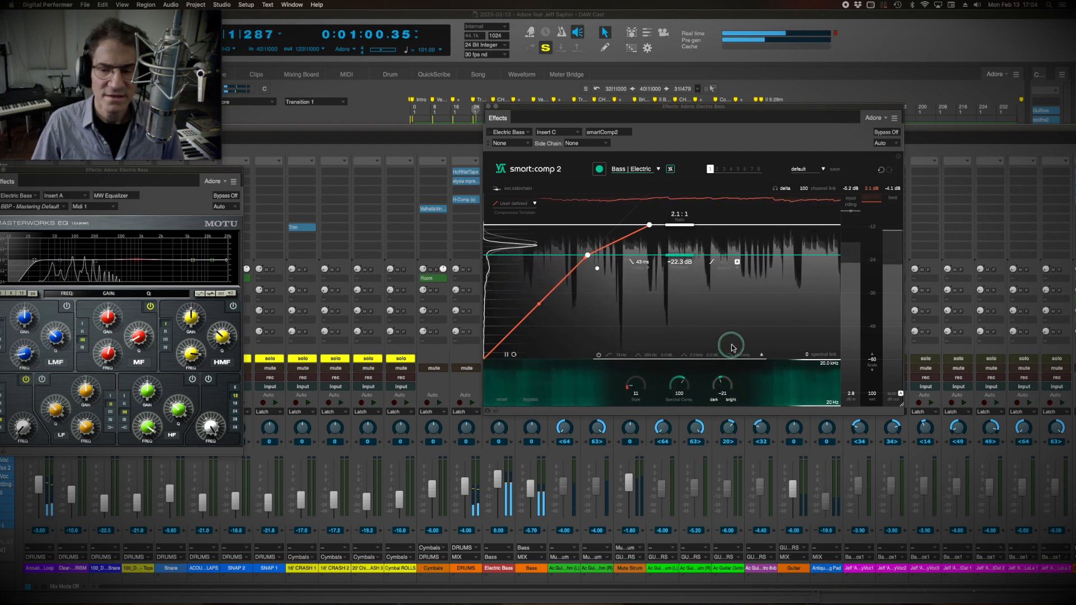
left_click(488, 106)
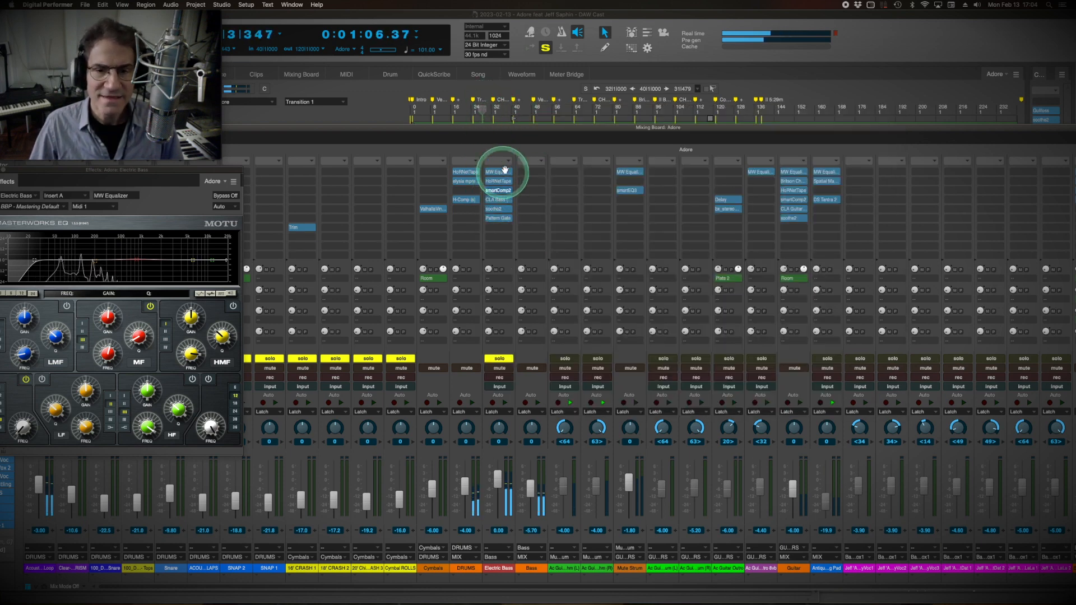
Open the Electric Bass's CLA Bass plug-in and move it clear to review its Zuul preset with Growl distortion.
left_click(498, 200)
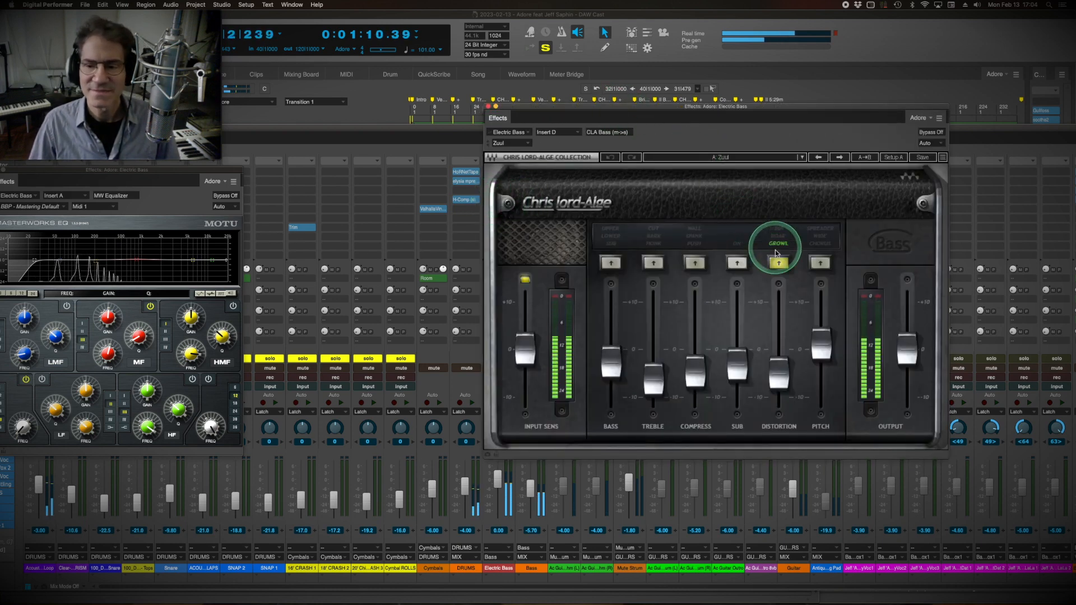
left_click_drag(691, 103, 559, 135)
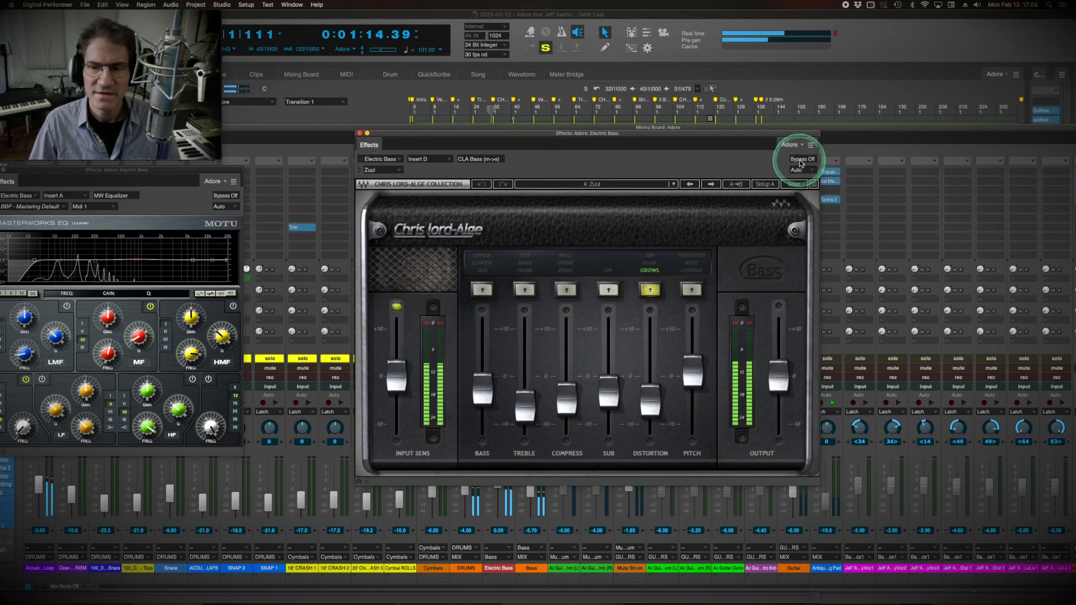
left_click_drag(671, 139, 601, 176)
Open the Electric Bass's soothe2 plug-in with its BBP Bass Control preset and position its window over the mixer.
left_click(495, 211)
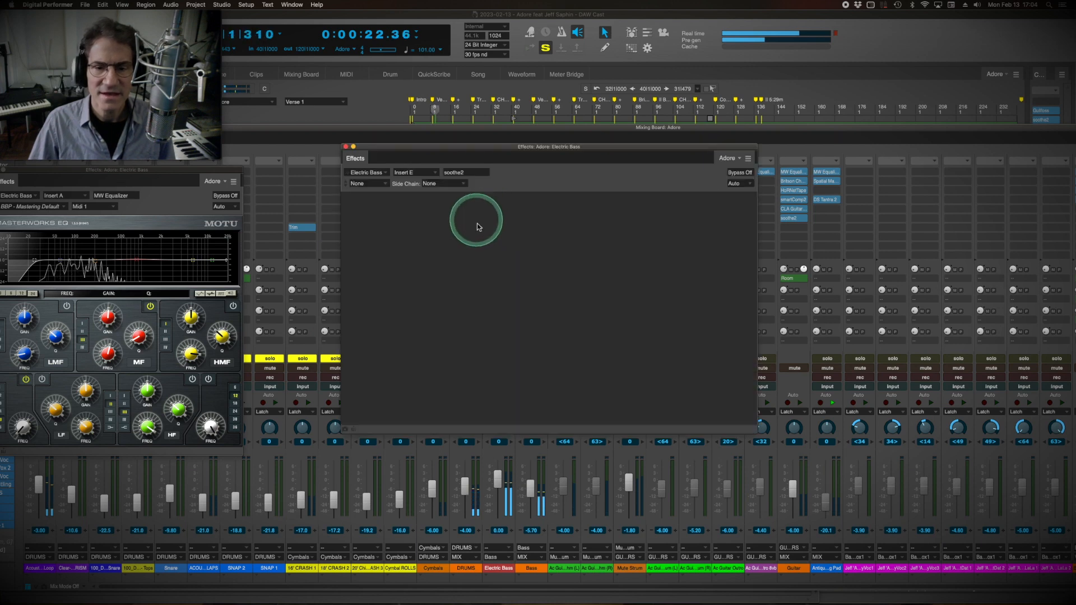
left_click_drag(526, 157, 532, 150)
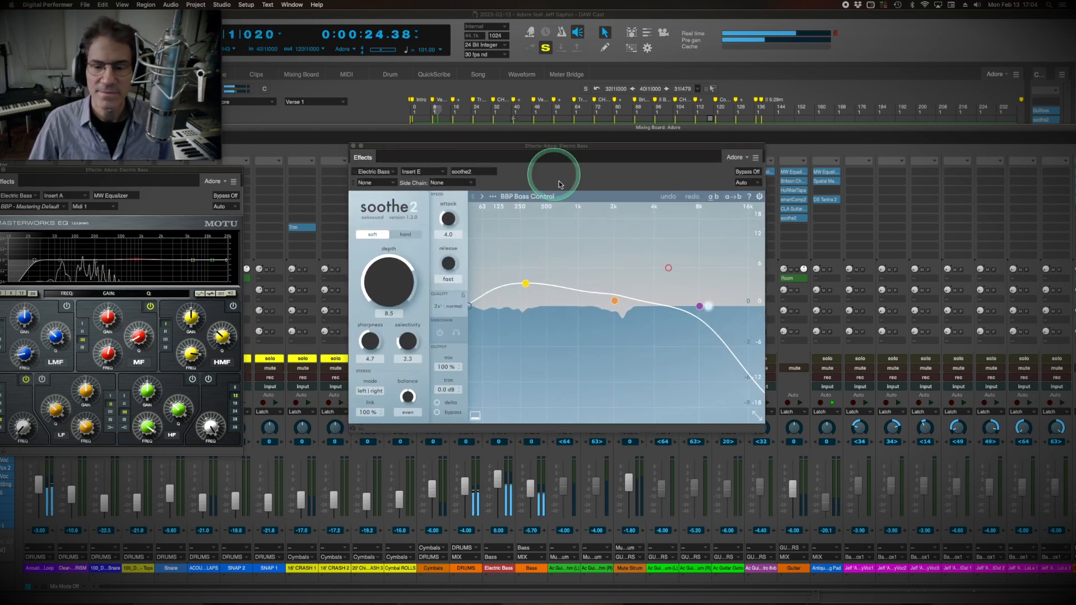
left_click(510, 325)
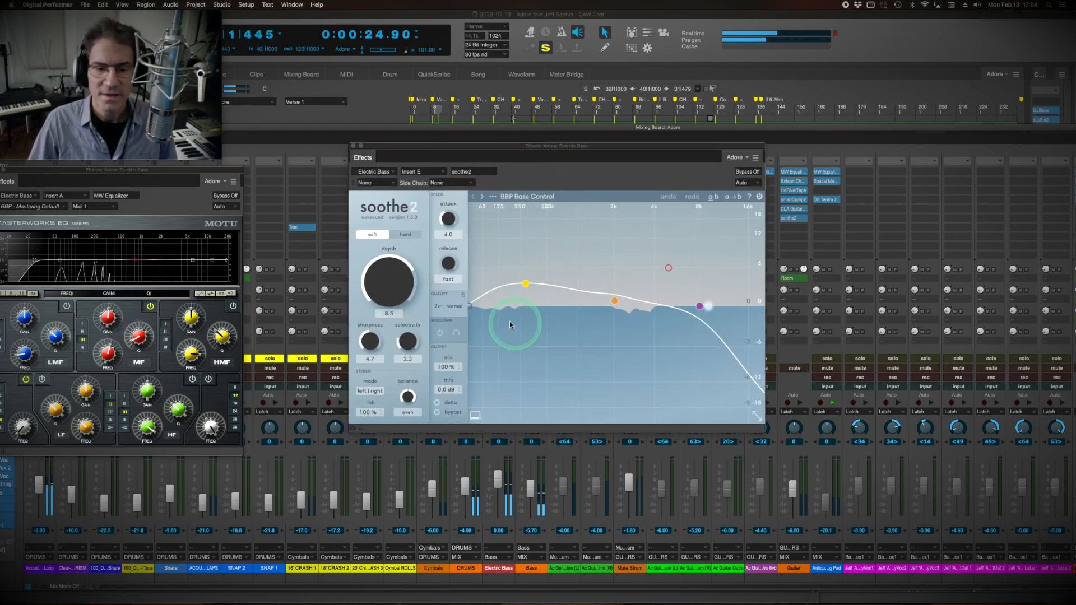
Set soothe2's band 1 to 319 Hz and 2.7 dB, band 2 to 2 kHz and 0.8 dB, and high cut to 7.8 kHz, and close it.
left_click(527, 286)
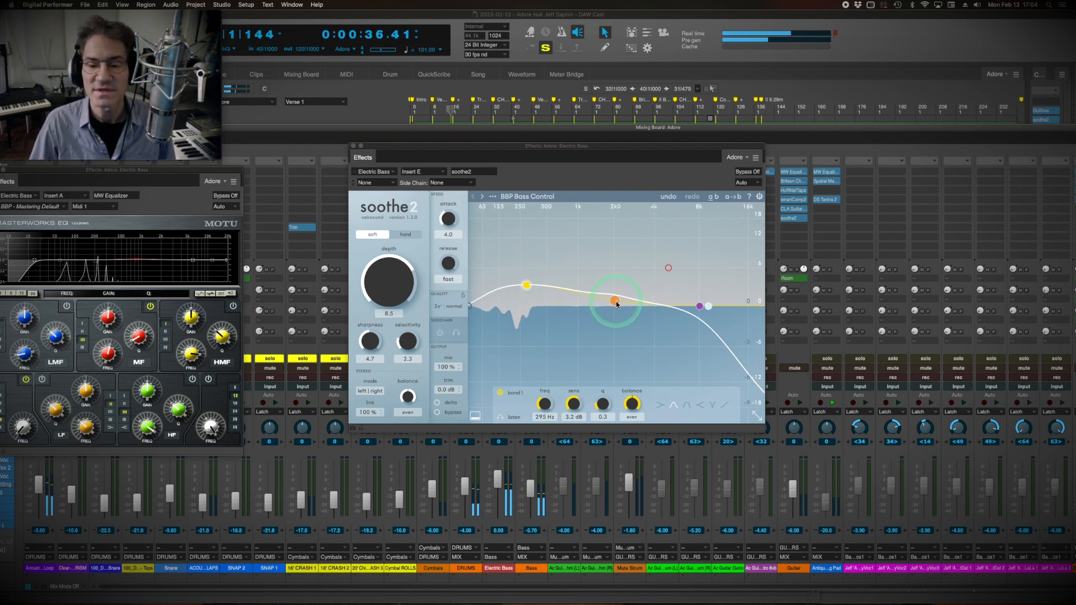
left_click_drag(618, 304, 612, 300)
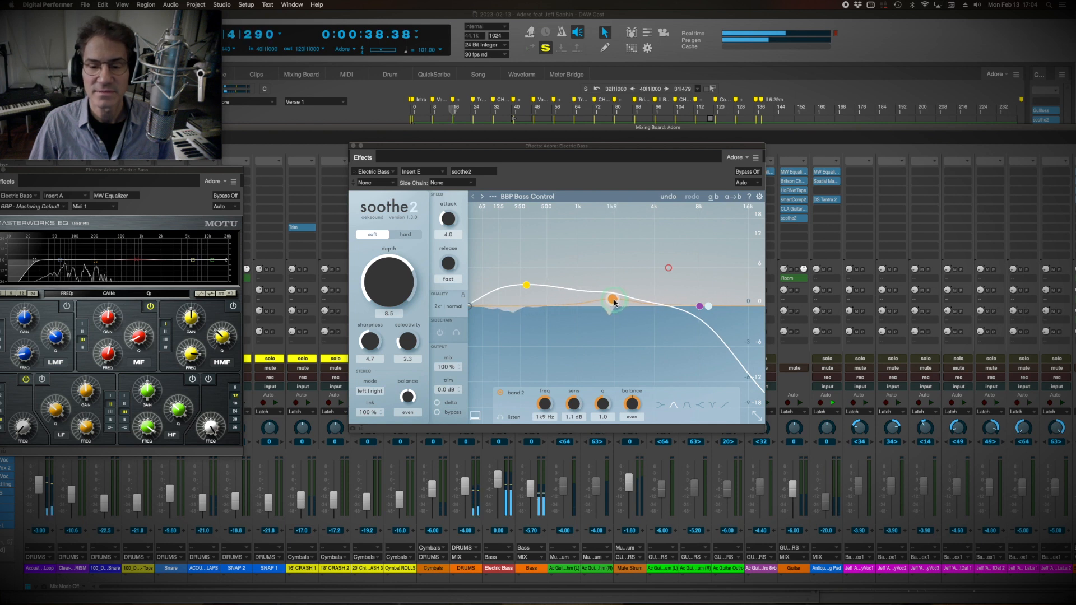
mouse_move(526, 288)
left_mouse_down()
mouse_move(533, 201)
mouse_move(531, 291)
left_mouse_up()
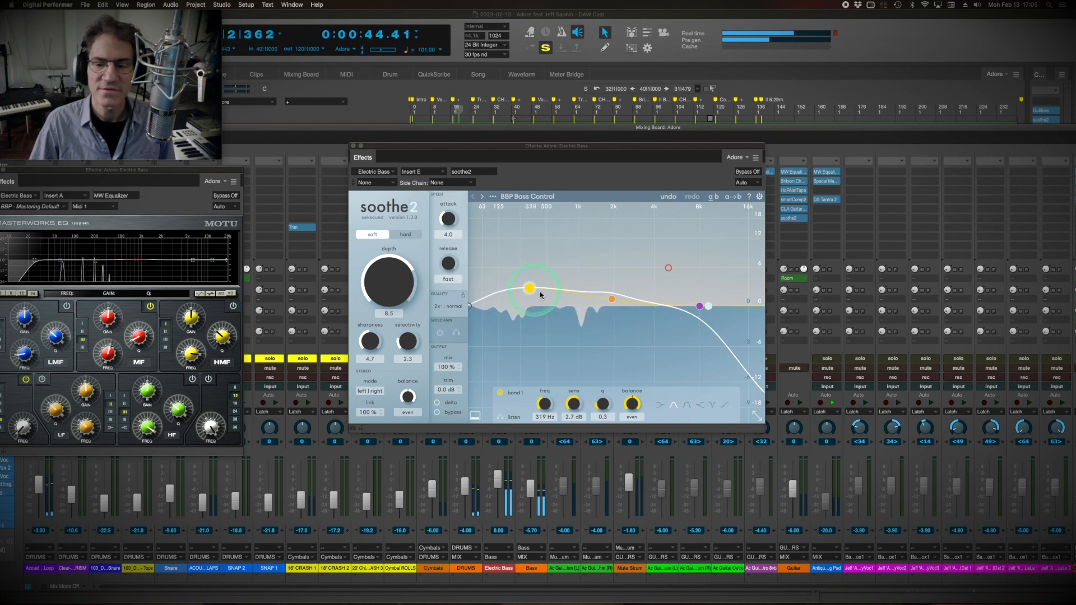
left_click_drag(612, 298, 617, 303)
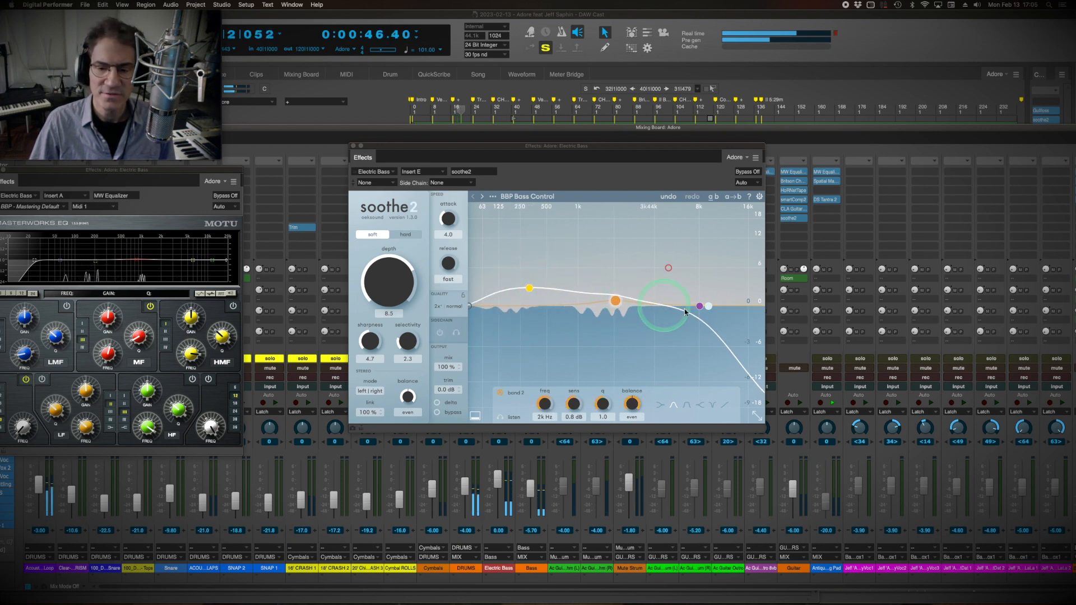
left_click_drag(712, 307, 699, 326)
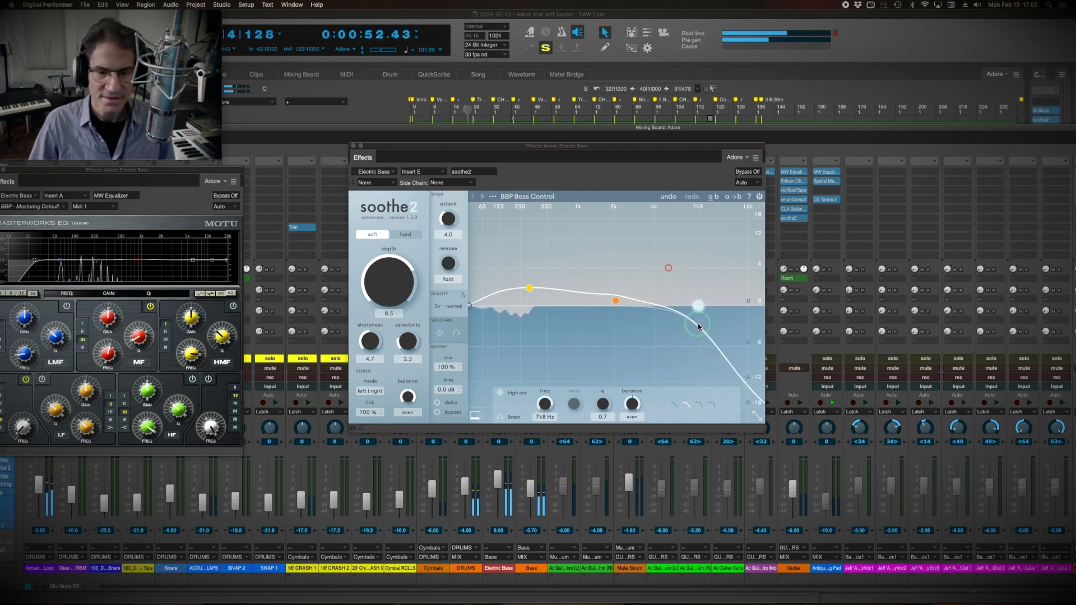
left_click(361, 146)
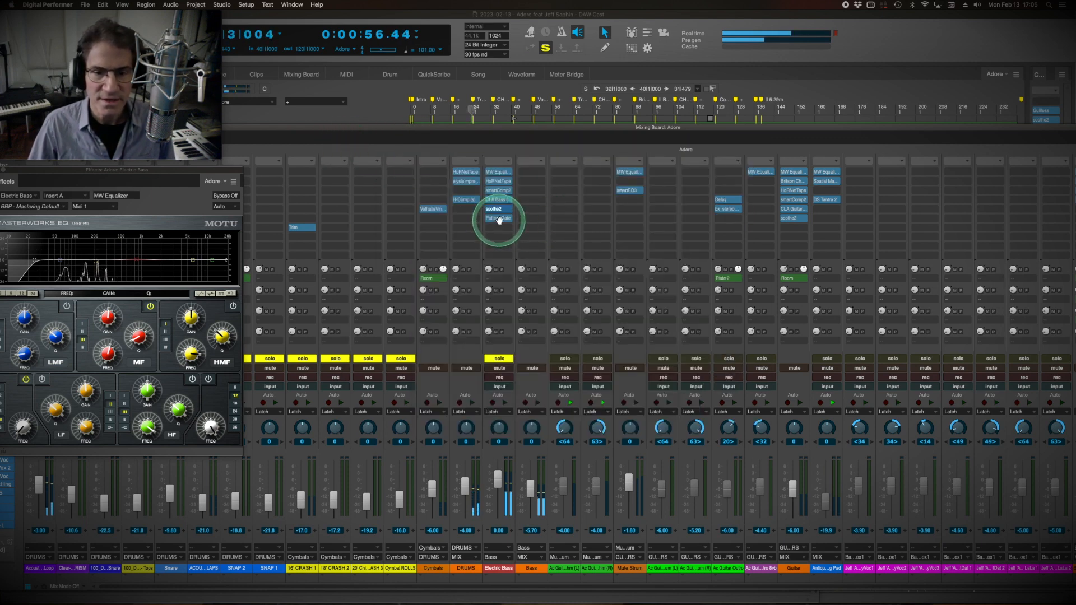
Return to the song's start, open the Electric Bass's Pattern Gate, and play only that track soloed with the plug-in moved clear.
key("KP_1")
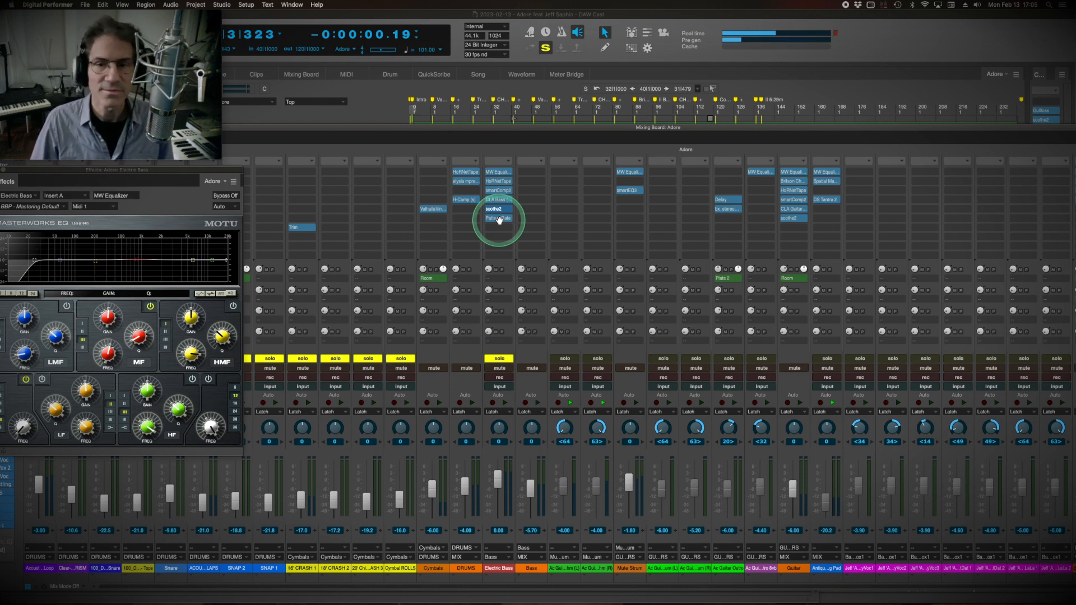
left_click(499, 218)
left_click_drag(445, 144, 680, 233)
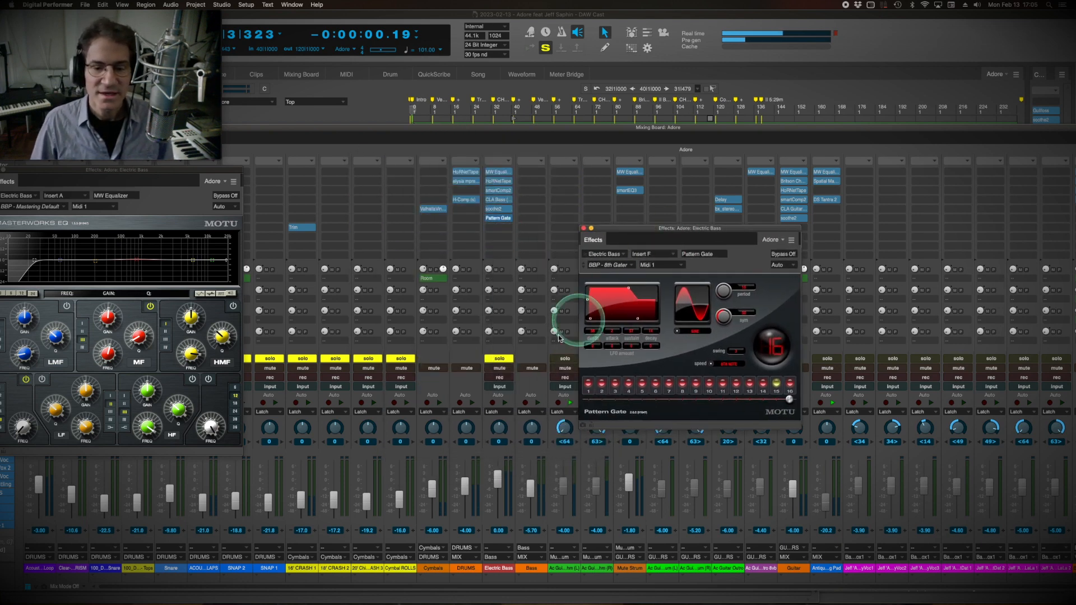
left_click(499, 358)
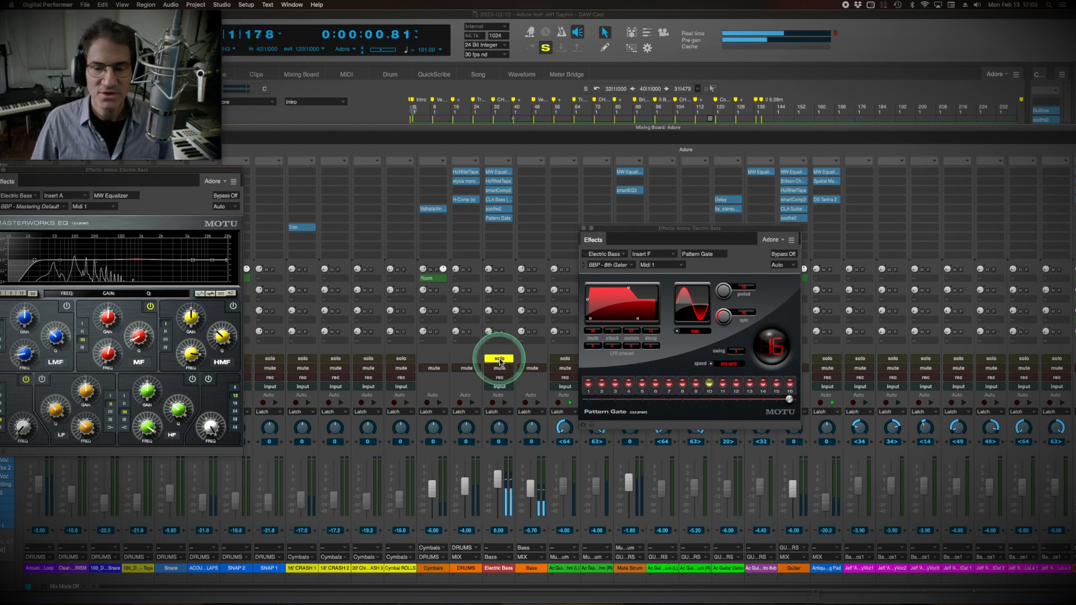
left_click_drag(664, 231, 657, 218)
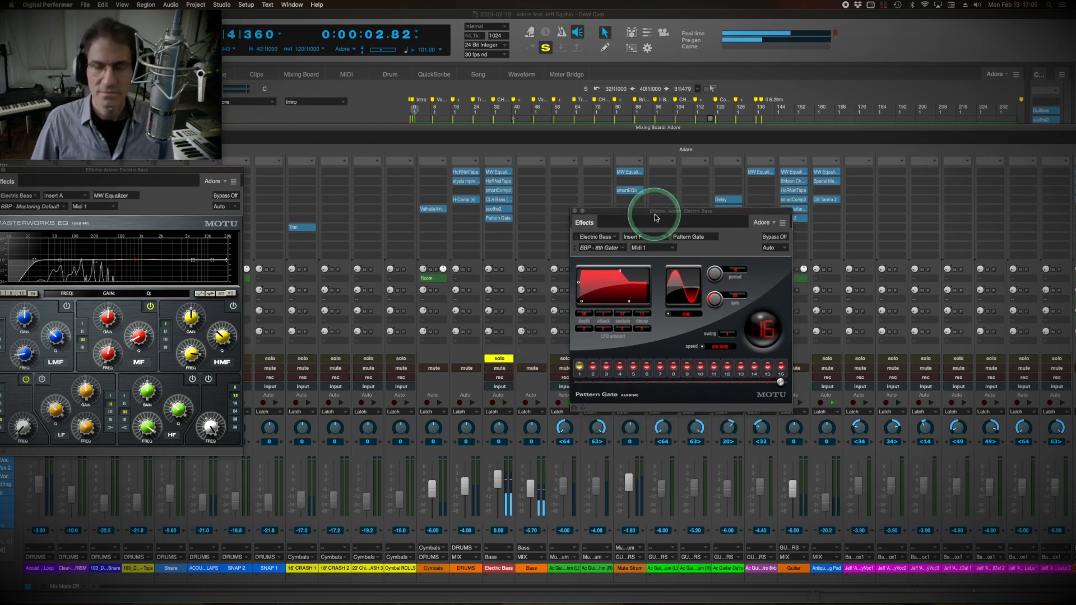
Compare the Pattern Gate with its bypassed sound on the Electric Bass and increase the gate's depth.
left_click(774, 236)
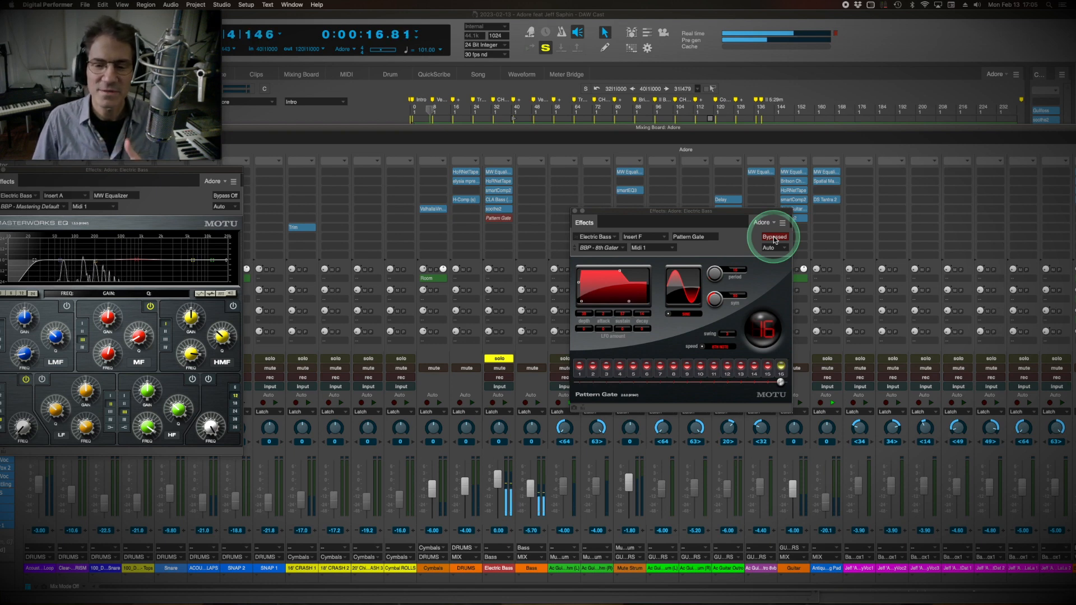
left_click(776, 238)
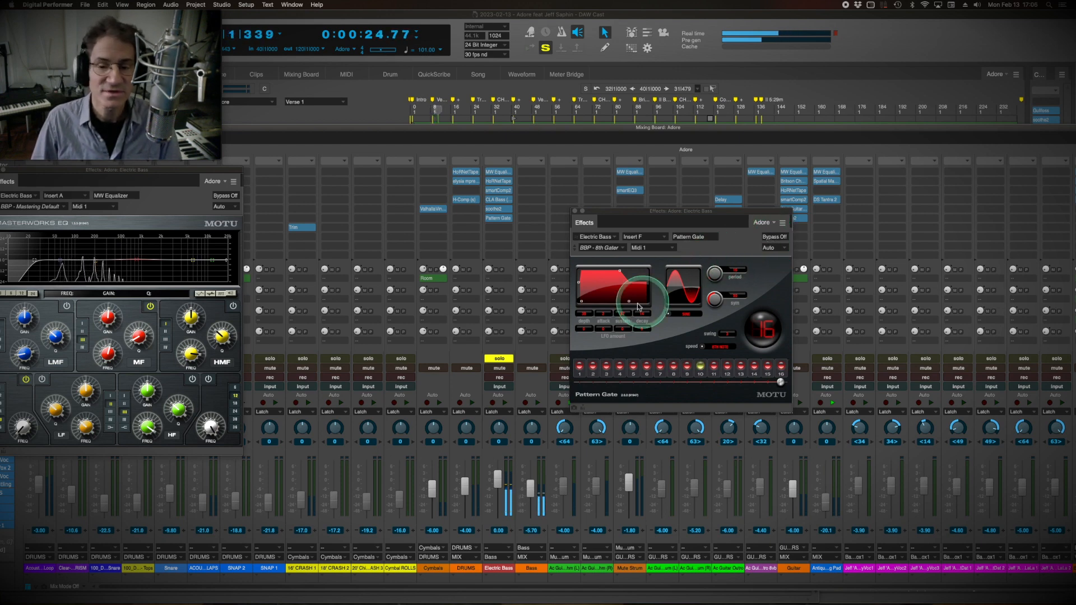
left_click(583, 313)
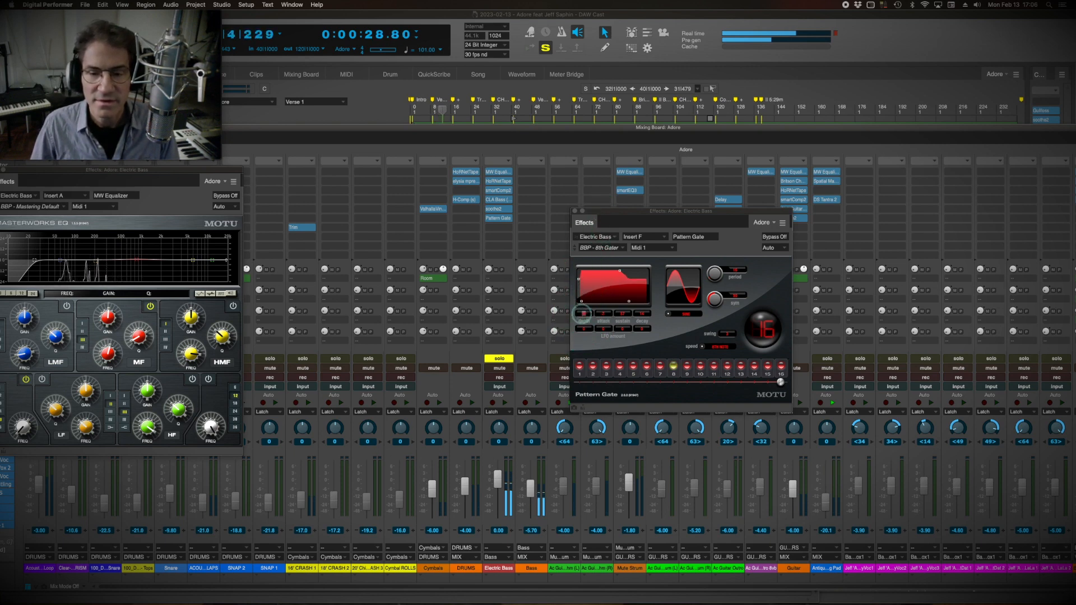
left_click_drag(582, 313, 592, 150)
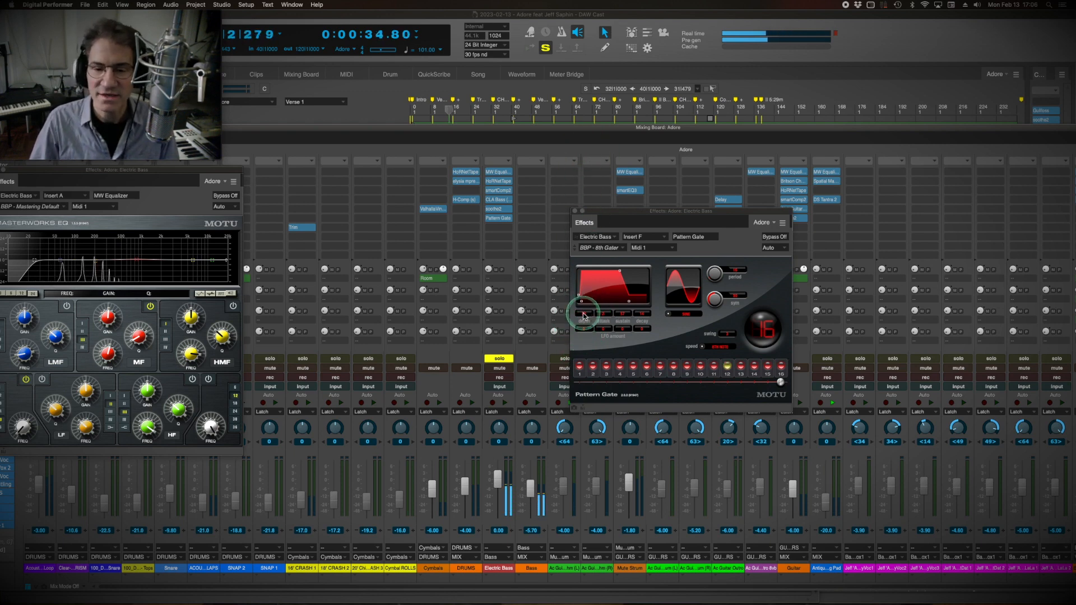
Open the Mute Strum's smartEQ3 plug-in, clear the Electric Bass solo, and position the plug-in above the faders.
left_click(464, 189)
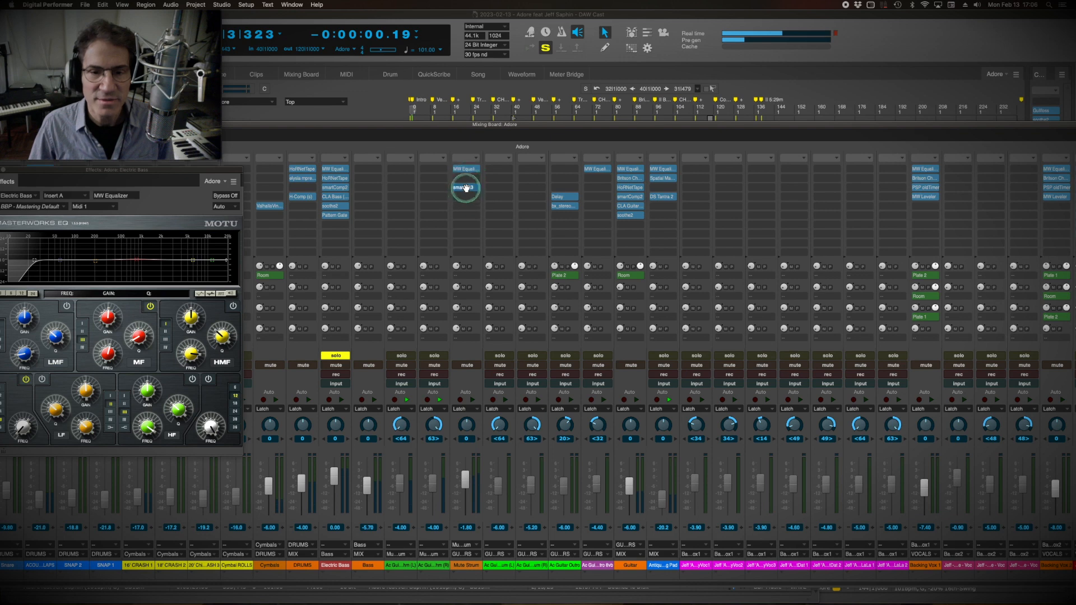
left_click_drag(647, 205, 602, 151)
left_click(538, 182)
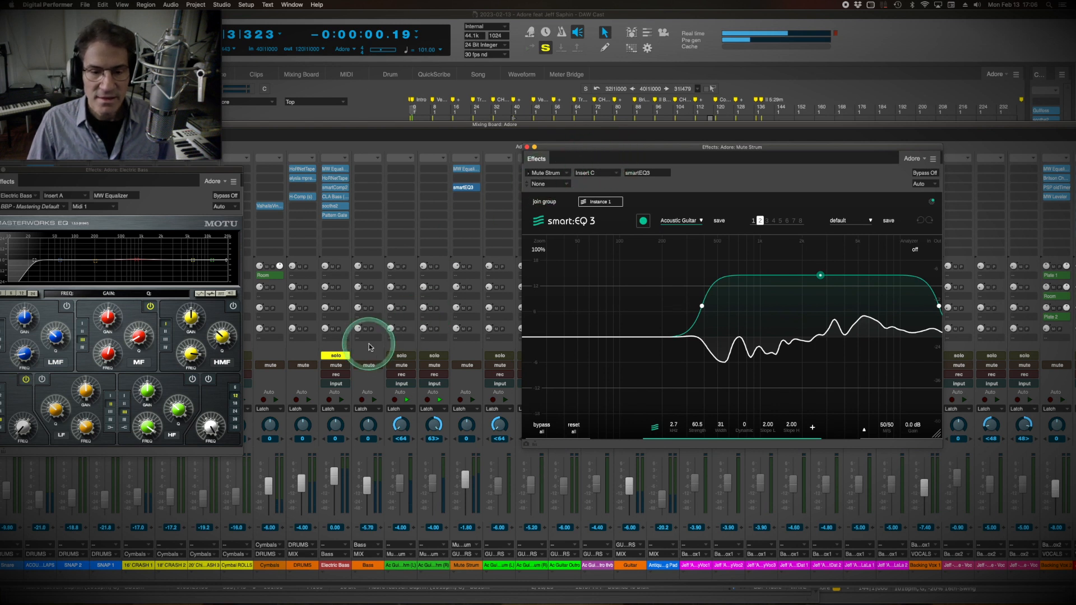
left_click(341, 357)
left_click(342, 357)
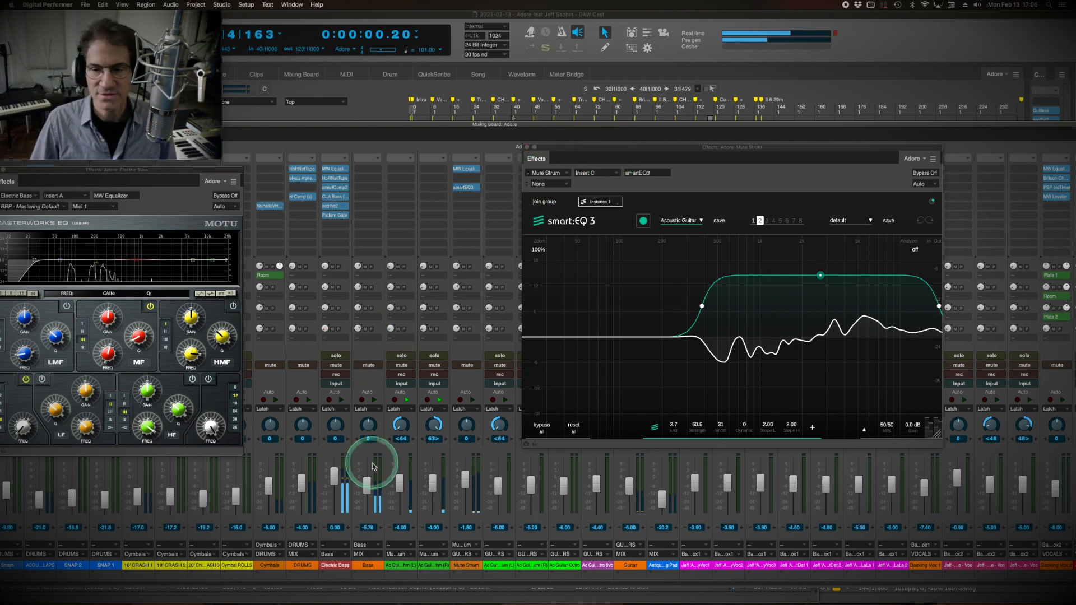
left_click_drag(632, 150, 425, 135)
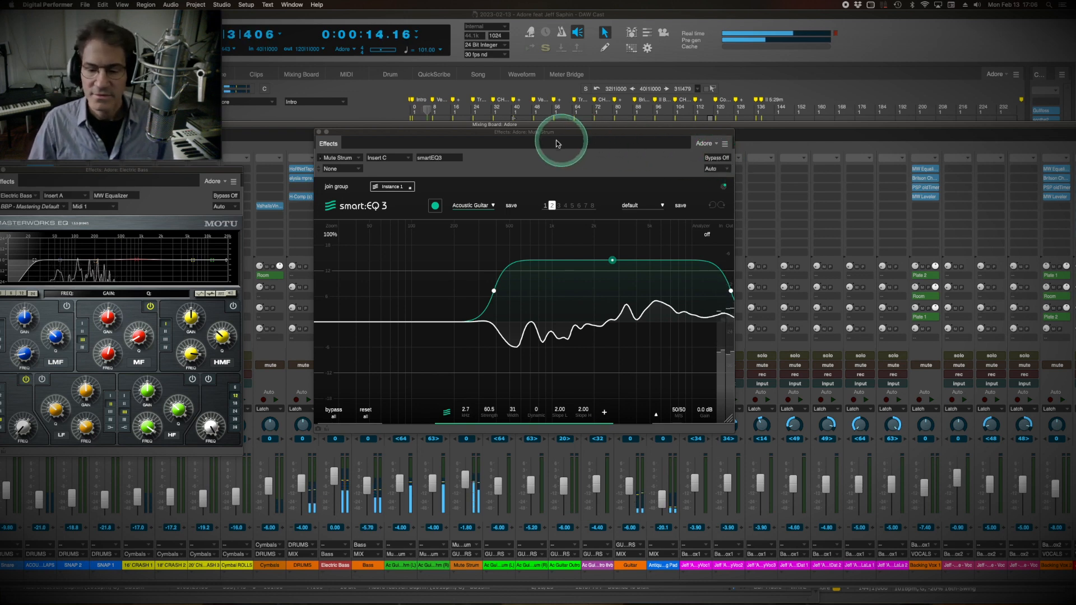
Close the Electric Bass's MW Equalizer and mute the lead vocal in the track list, keeping the Mute Strum's smartEQ3 window in view.
key("space")
left_click_drag(158, 174, 469, 157)
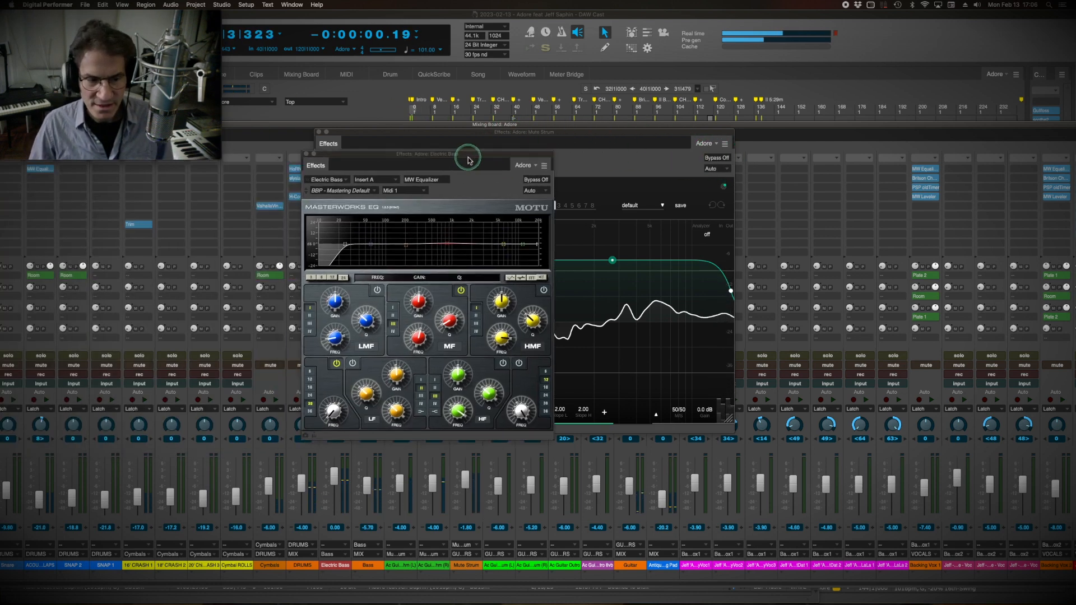
left_click_drag(247, 128, 395, 186)
left_click(369, 127)
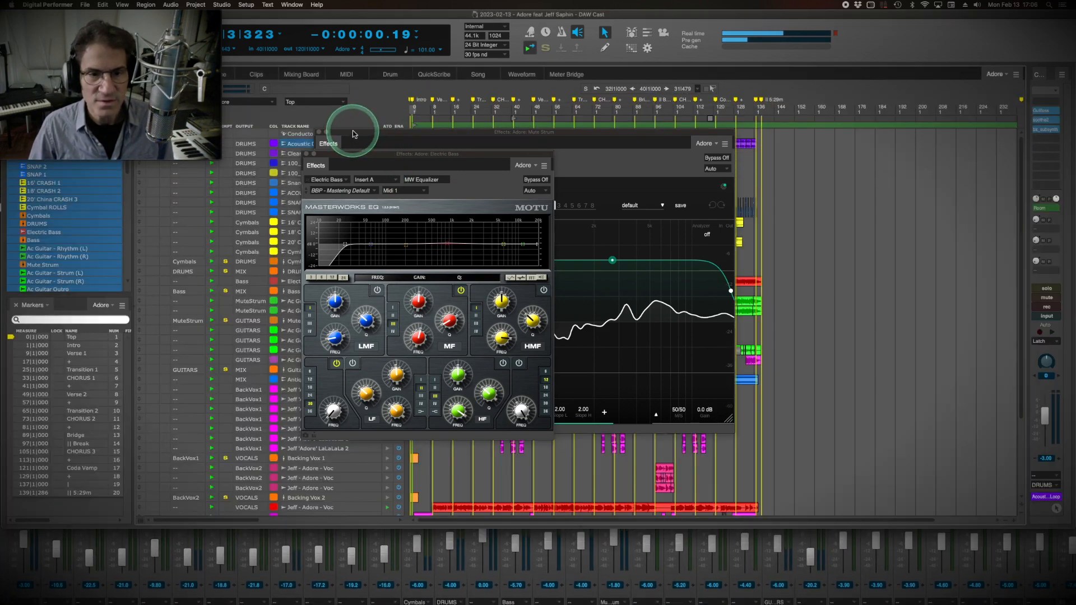
left_click_drag(355, 133, 533, 127)
left_click_drag(212, 392, 218, 443)
left_click_drag(460, 145, 397, 126)
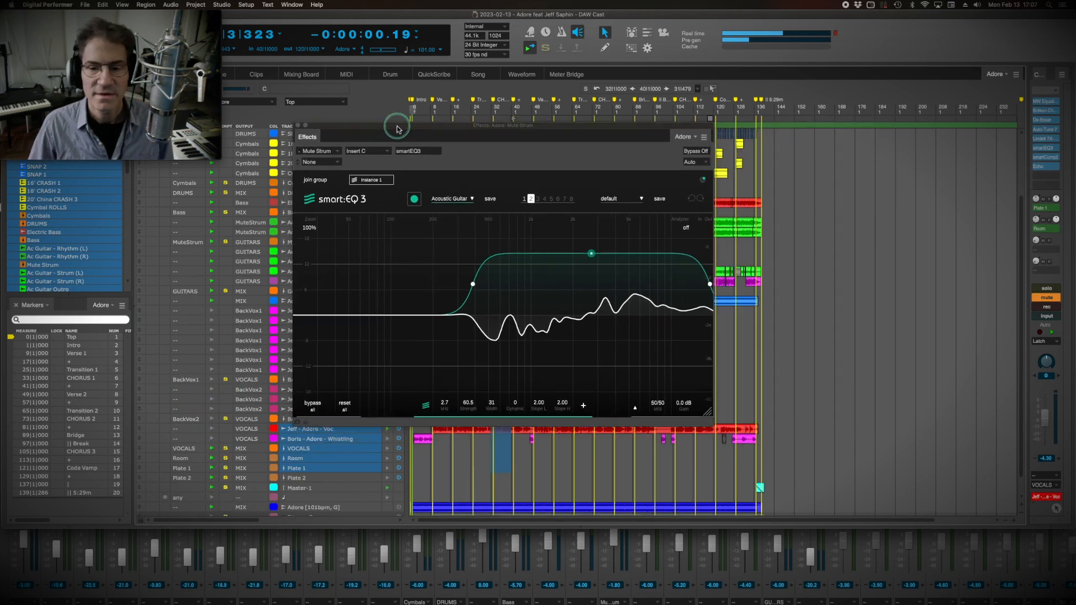
Play the song from the start and compare the Mute Strum's smart:EQ 3 with its bypassed sound twice.
key("space")
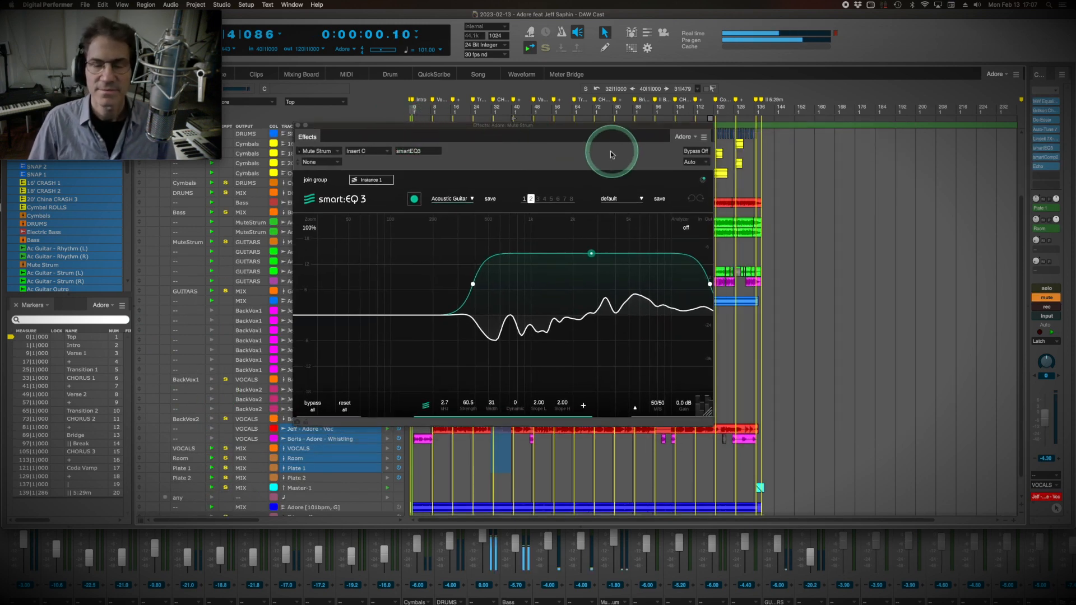
left_click(692, 152)
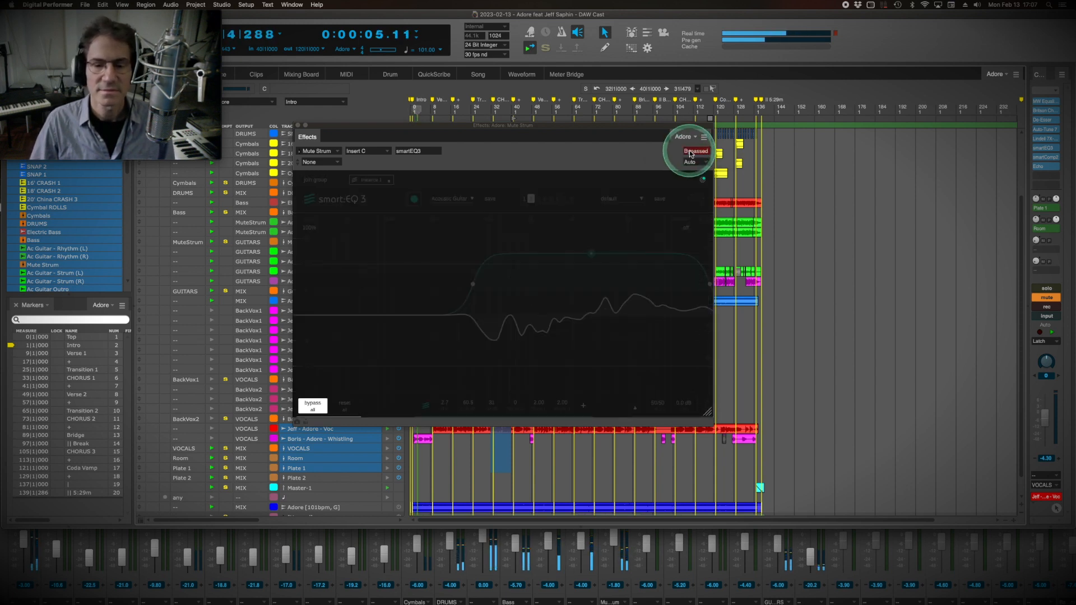
left_click(692, 152)
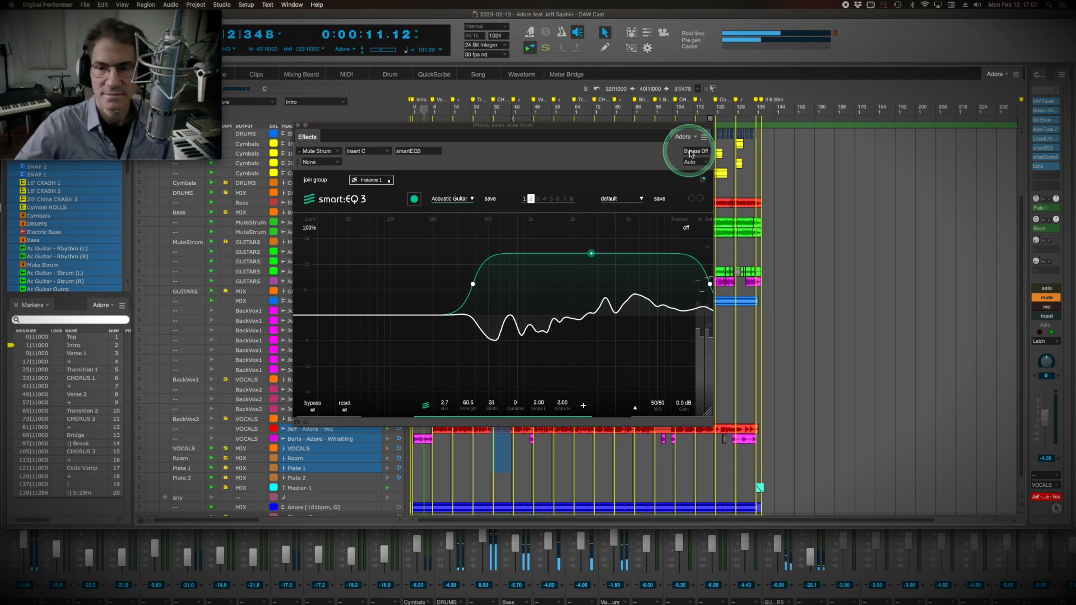
left_click(692, 152)
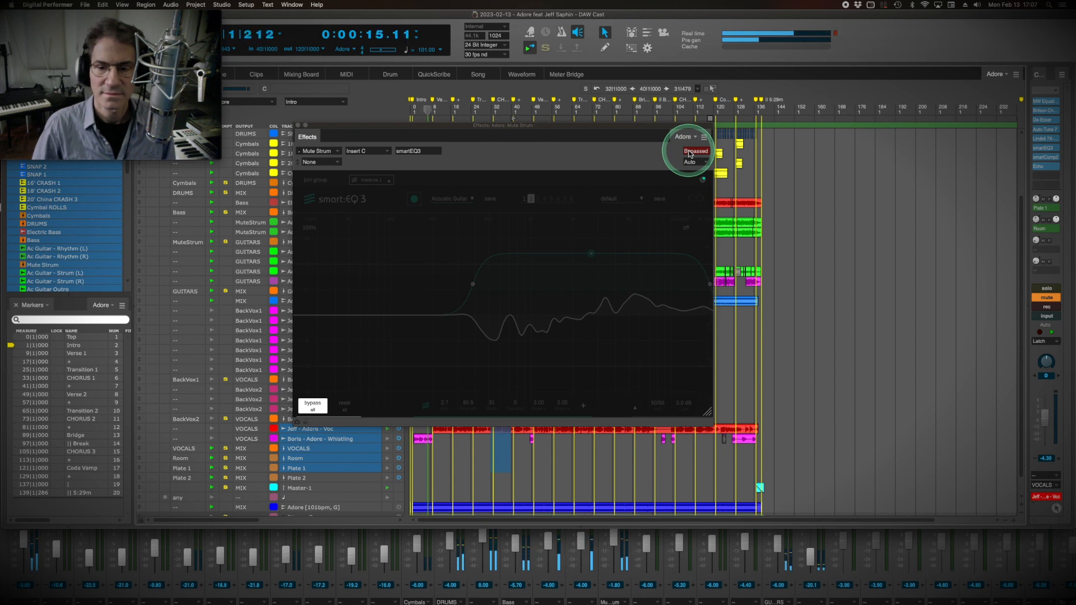
left_click(691, 152)
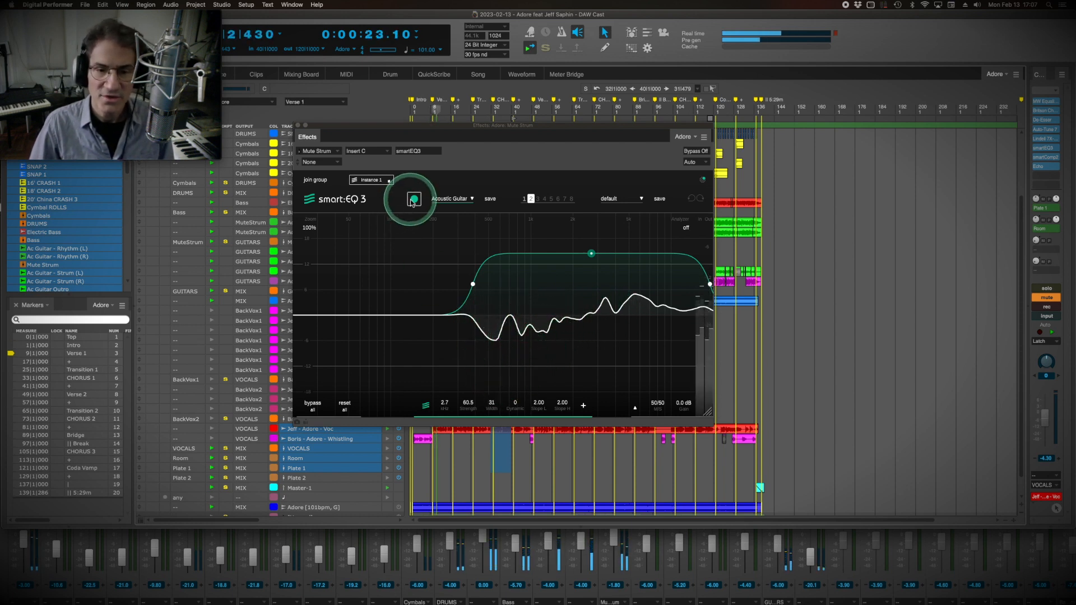
Step through smart:EQ 3's stored states 1 and 2 on the Mute Strum and switch to state 3.
left_click(524, 199)
left_click(531, 199)
left_click(538, 199)
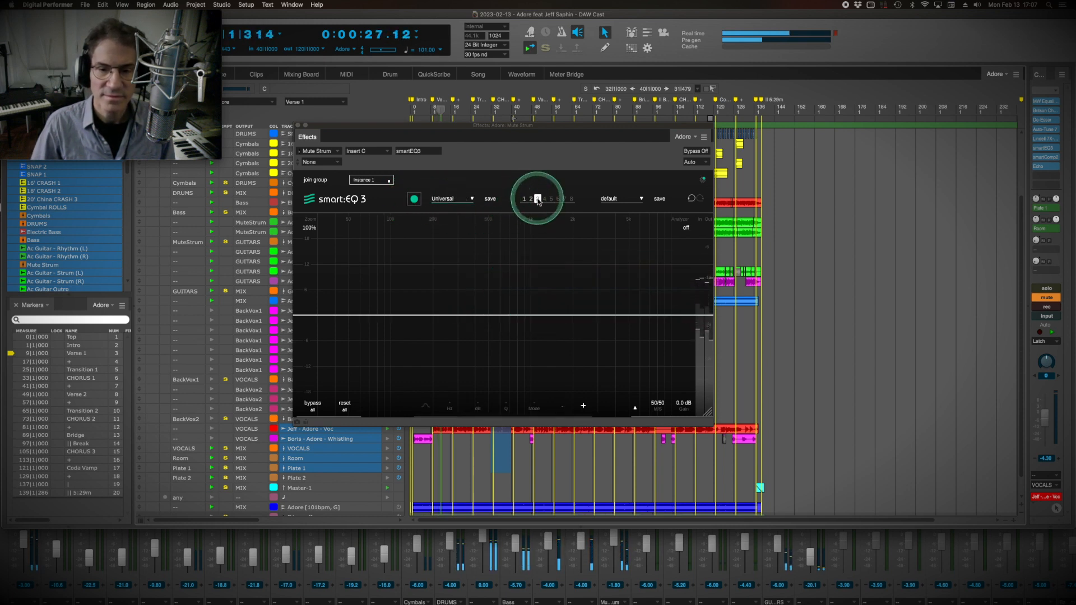
Learn the Mute Strum with the Acoustic Guitar profile and narrow the smart filter to about 2.5 kHz with width 31.
left_click(473, 199)
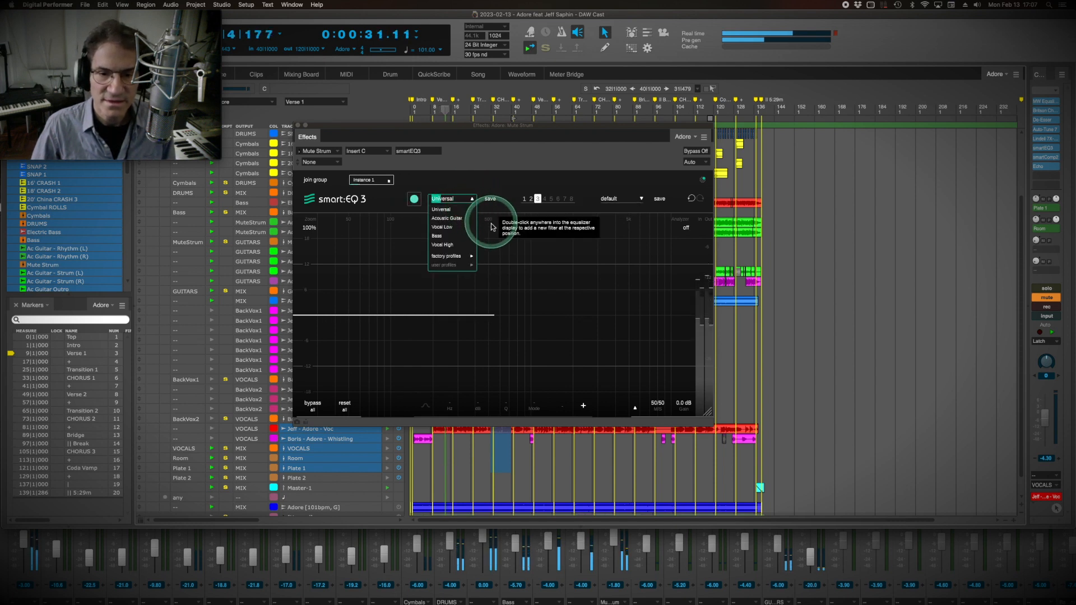
left_click(456, 219)
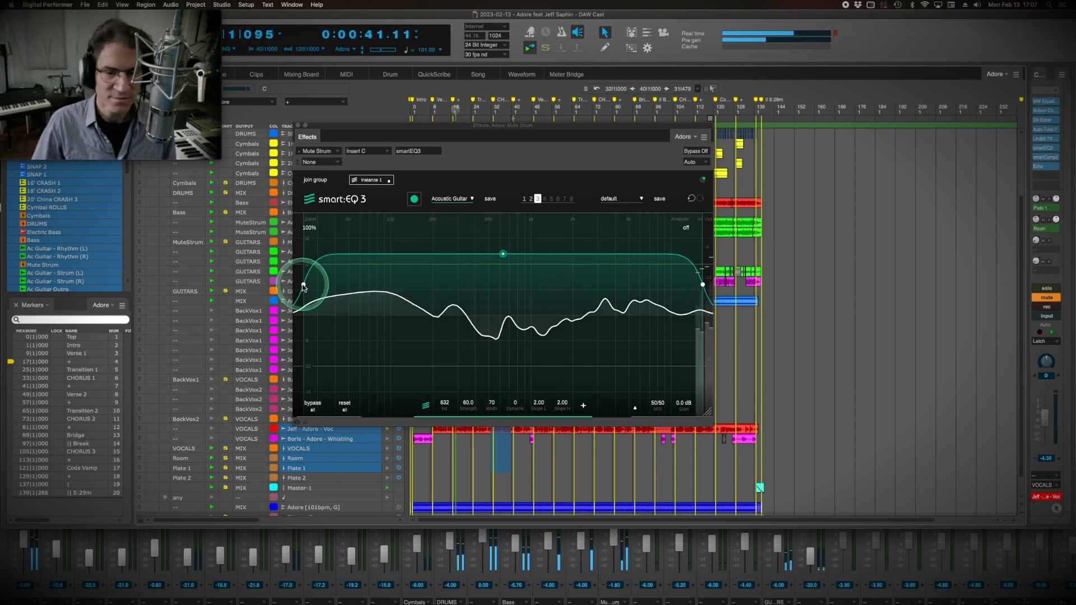
left_click_drag(303, 287, 437, 307)
left_click_drag(451, 310, 469, 314)
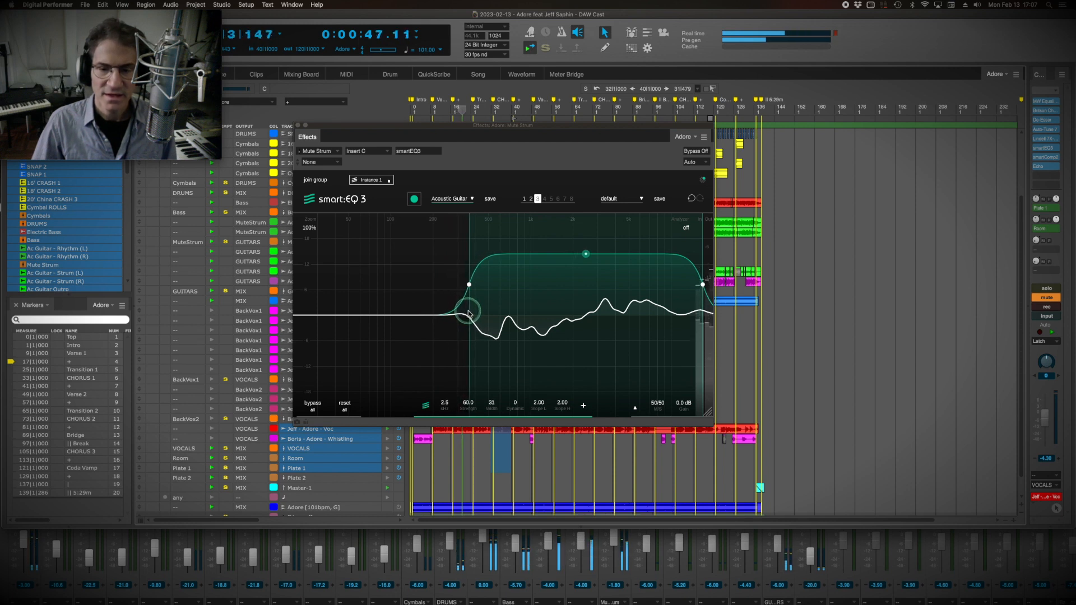
Compare smart:EQ 3's stored states 1, 2 and 3 on the Mute Strum during playback and settle on state 1.
left_click(531, 199)
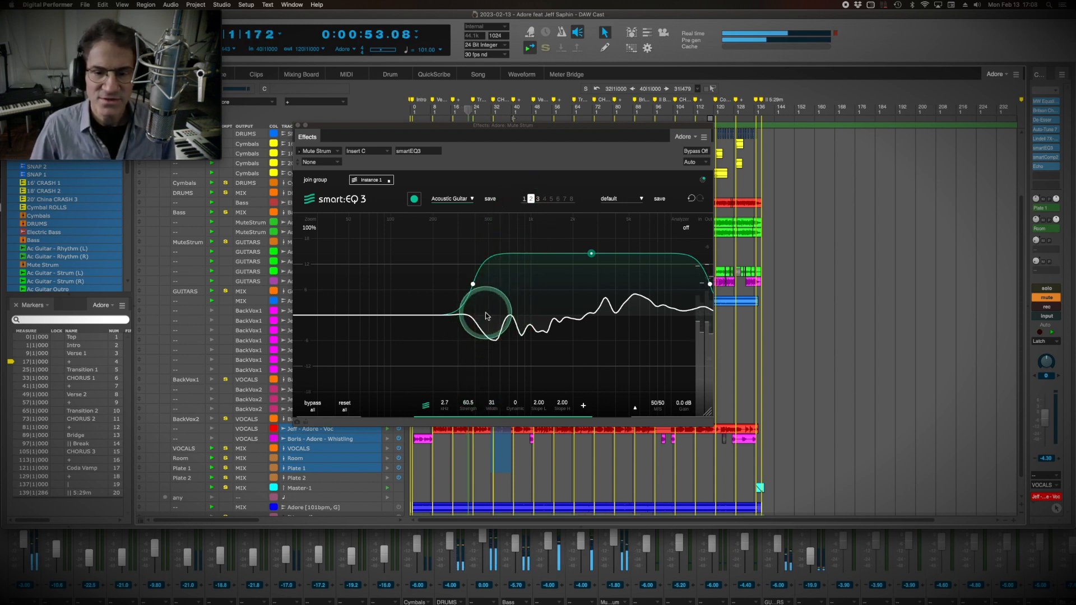
left_click(524, 199)
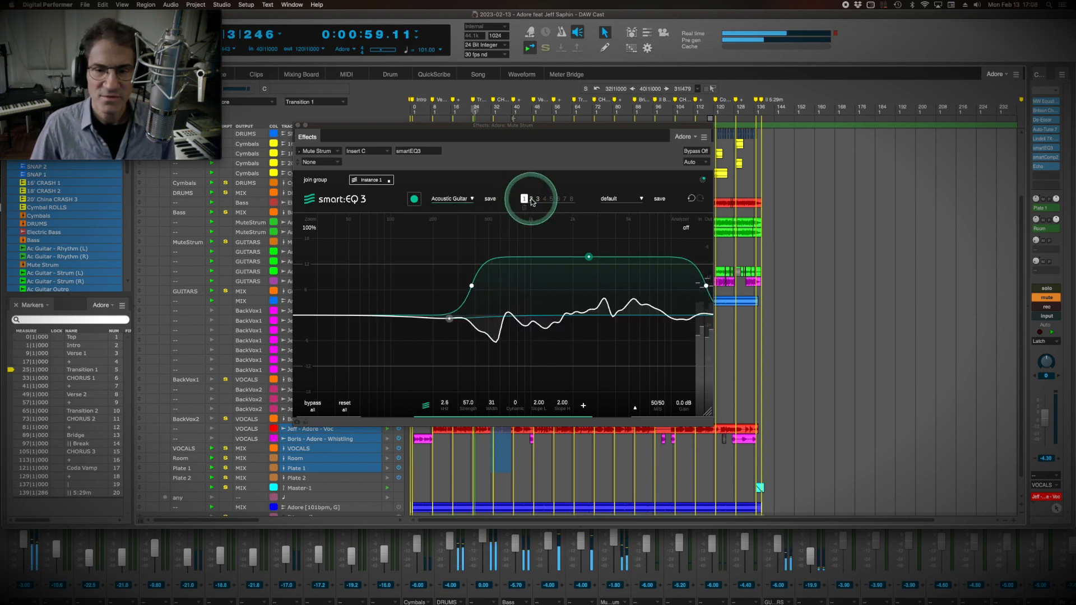
left_click(531, 200)
left_click(538, 200)
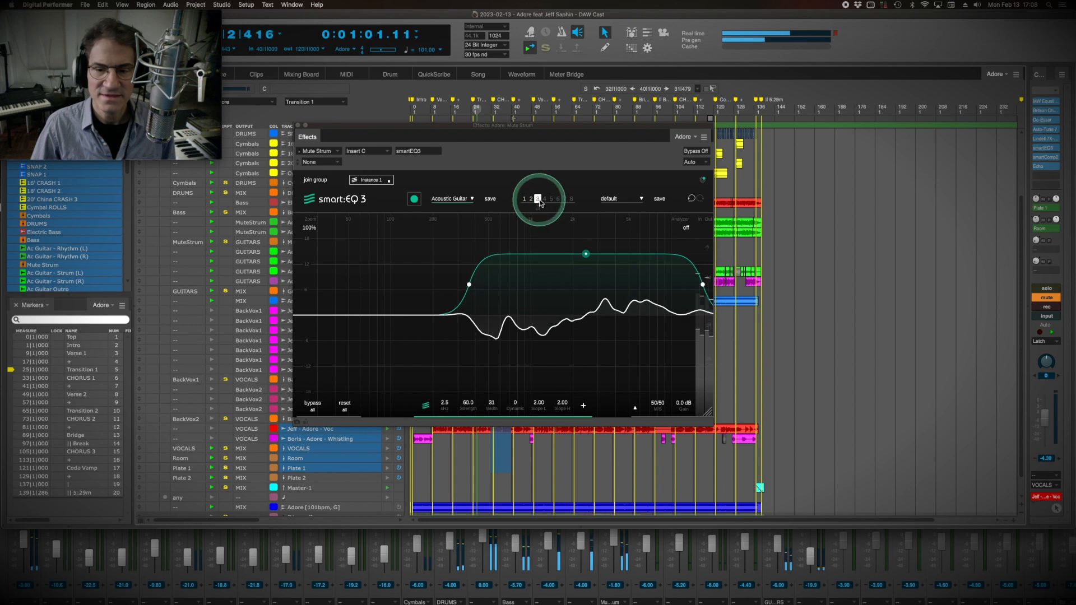
left_click(545, 200)
left_click(538, 199)
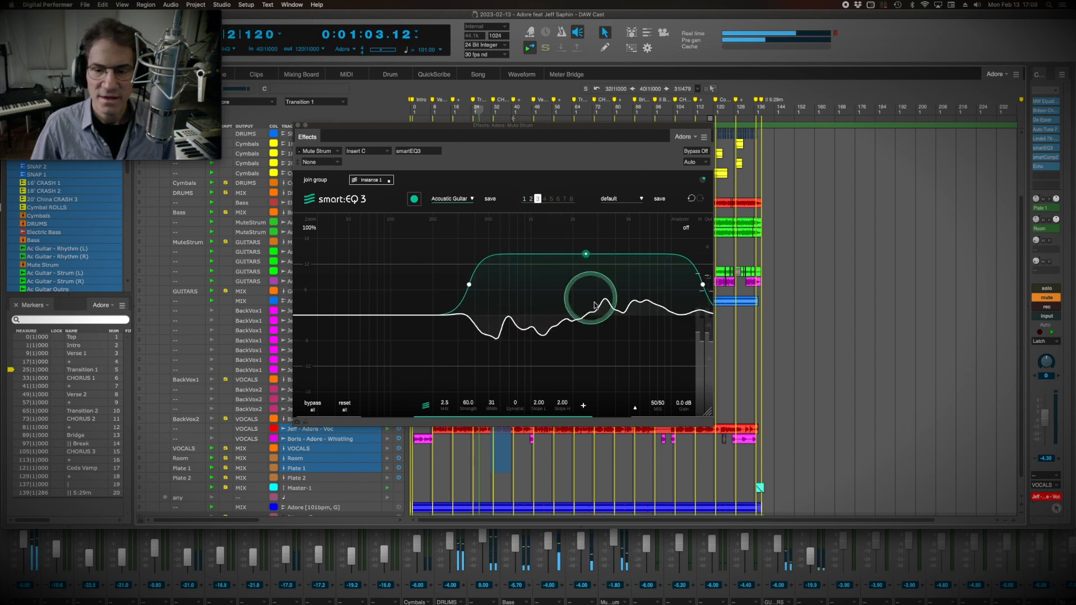
left_click(524, 199)
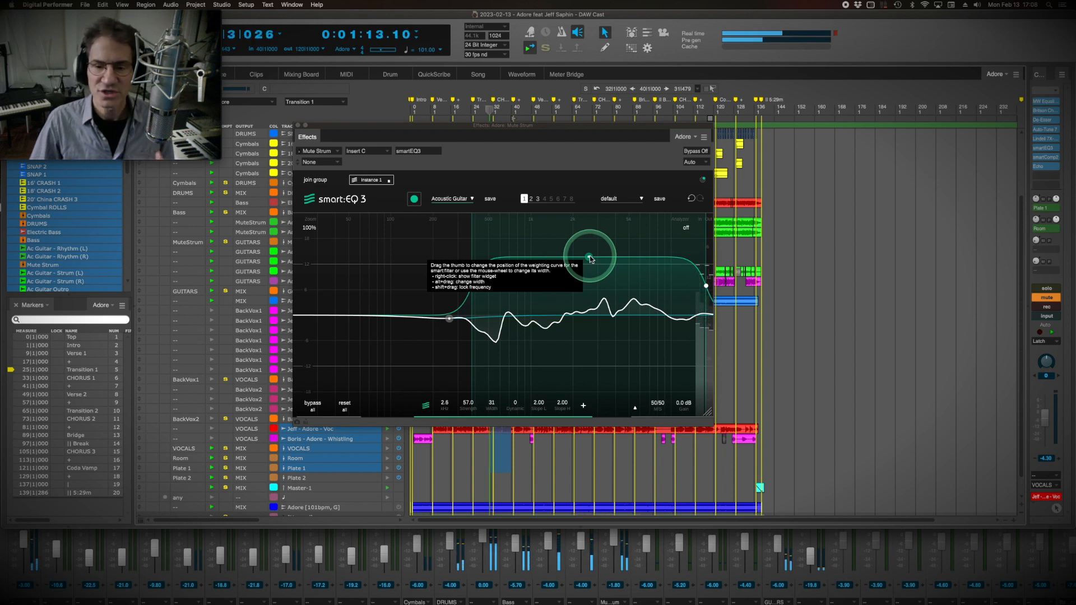
Reshape state 1's smart filter weighting curve to about 2.9 kHz, strength 55 and width 30, and stop playback.
left_click_drag(591, 259, 591, 252)
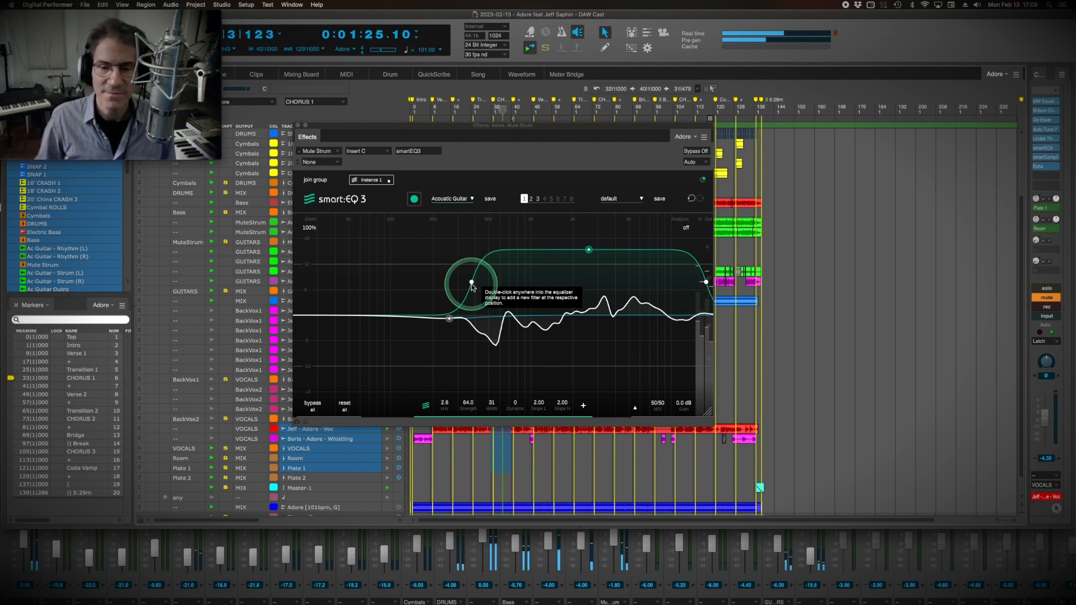
key("space")
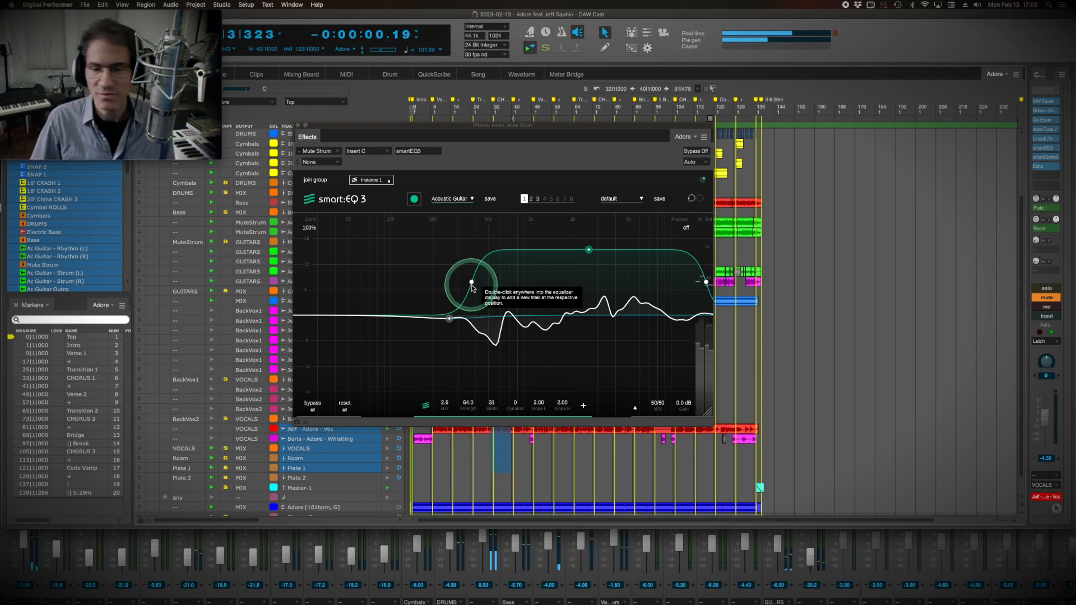
mouse_move(472, 282)
left_mouse_down()
mouse_move(260, 280)
mouse_move(476, 283)
left_mouse_up()
mouse_move(591, 250)
left_mouse_down()
mouse_move(590, 309)
mouse_move(596, 237)
mouse_move(594, 330)
mouse_move(595, 259)
left_mouse_up()
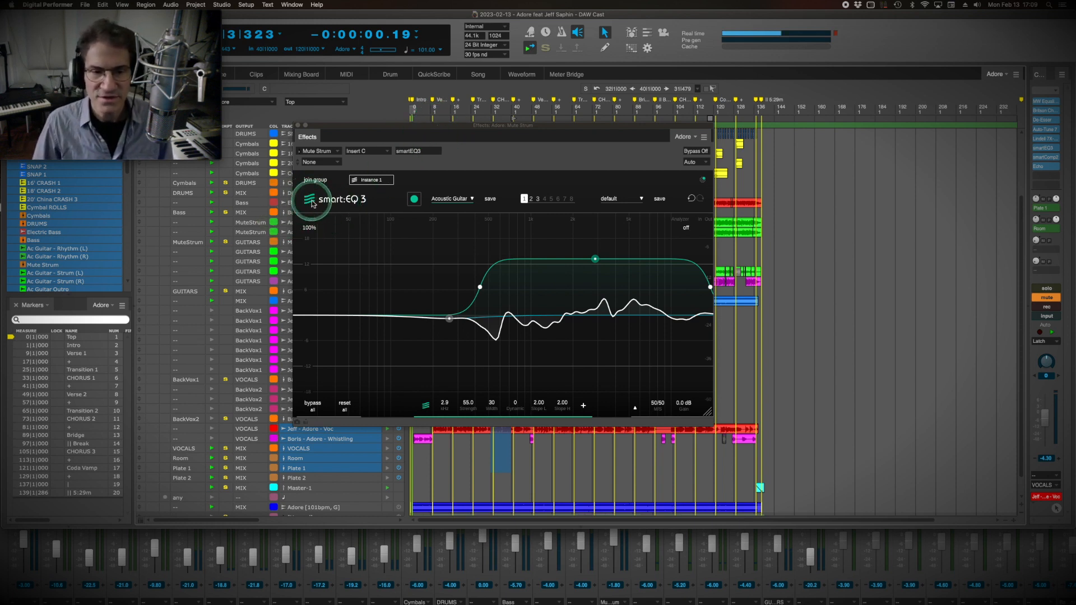
Create a smart:EQ 3 group named Song, try the Mute Strum instance in layer L3, and return it to layer L2.
left_click(314, 180)
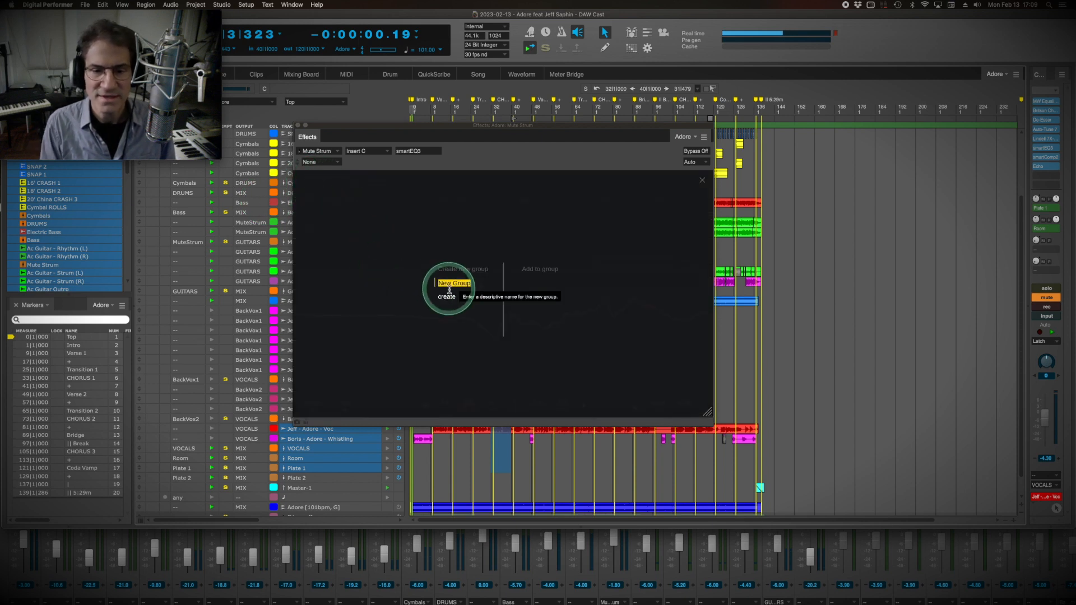
type("song")
key("Return")
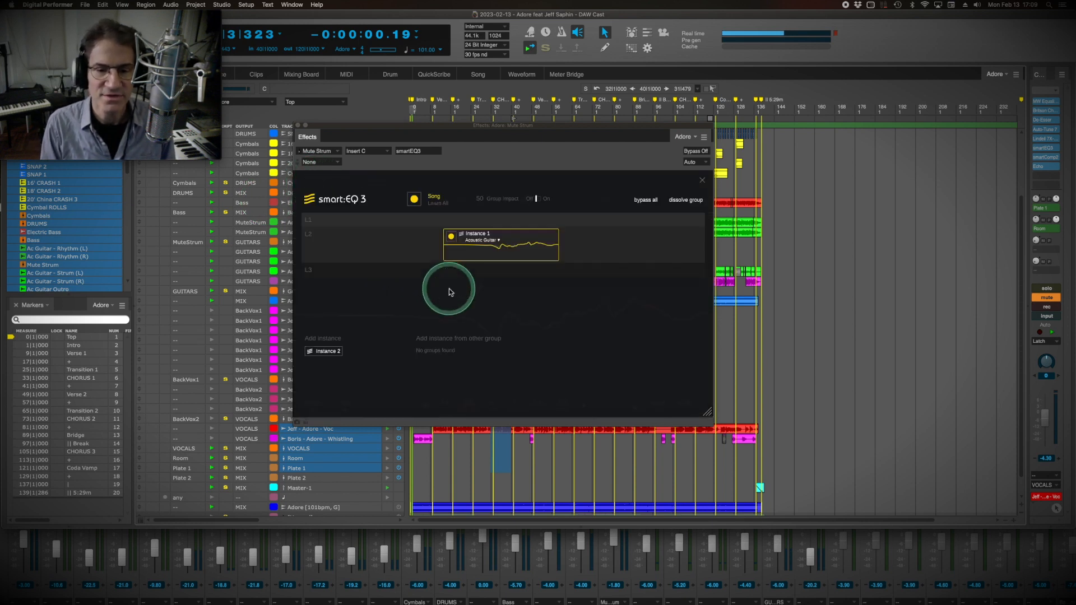
left_click_drag(464, 260, 394, 276)
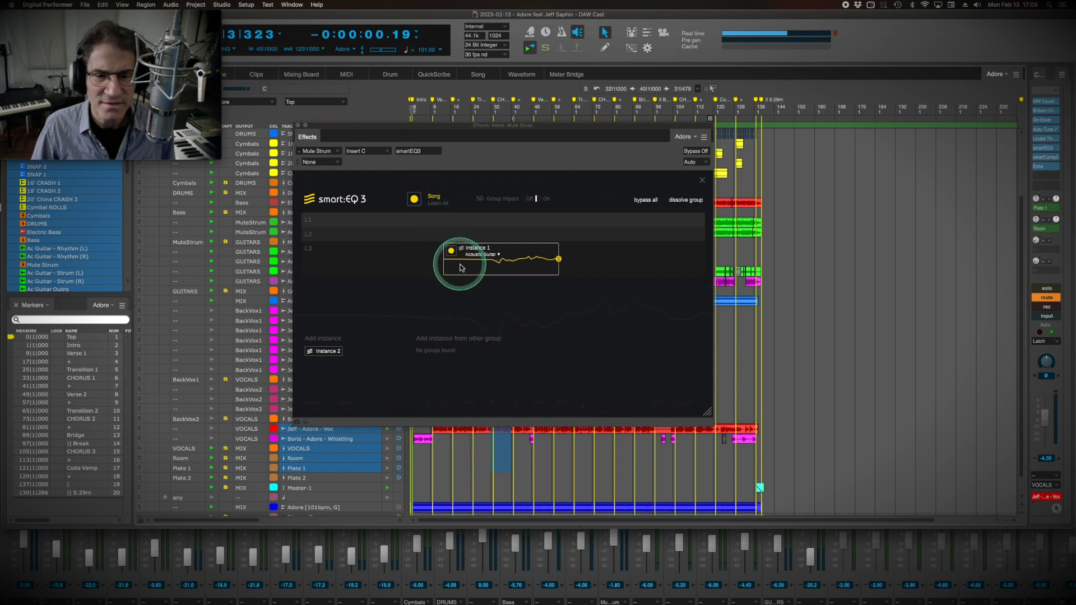
left_click_drag(461, 268, 421, 238)
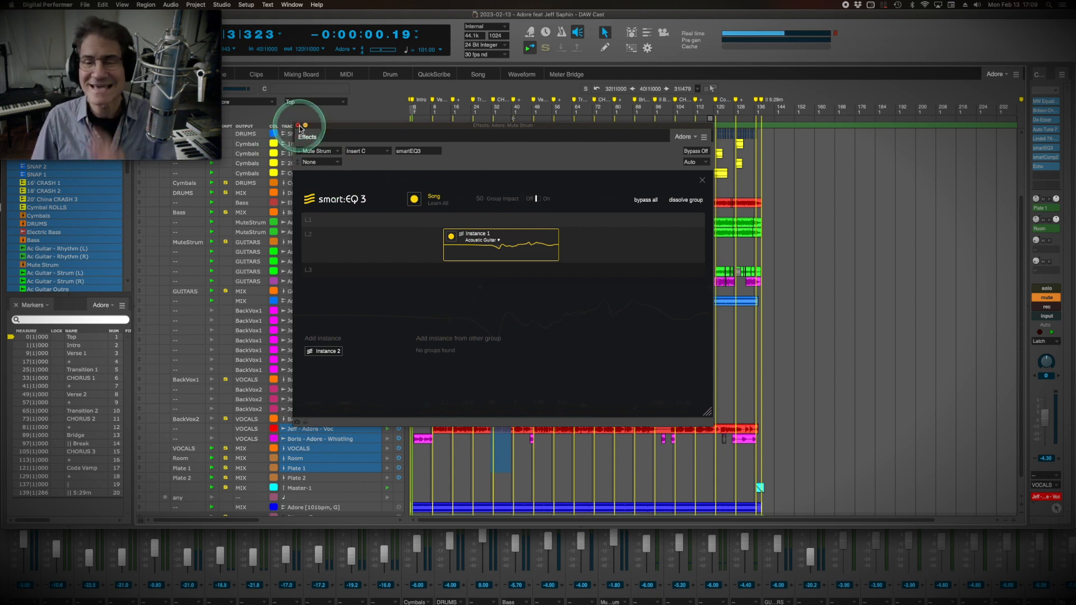
Close the Mute Strum's smartEQ3 window, open the mixing board, and position it to show the vocal channels with their inserts and faders.
left_click(299, 125)
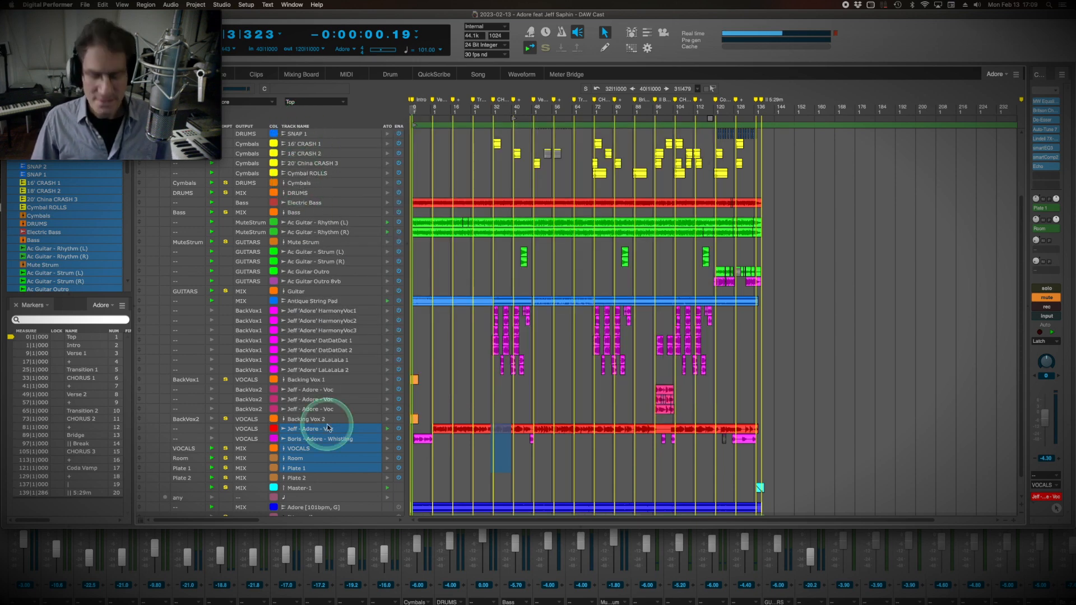
key("shift+b")
key("shift+m")
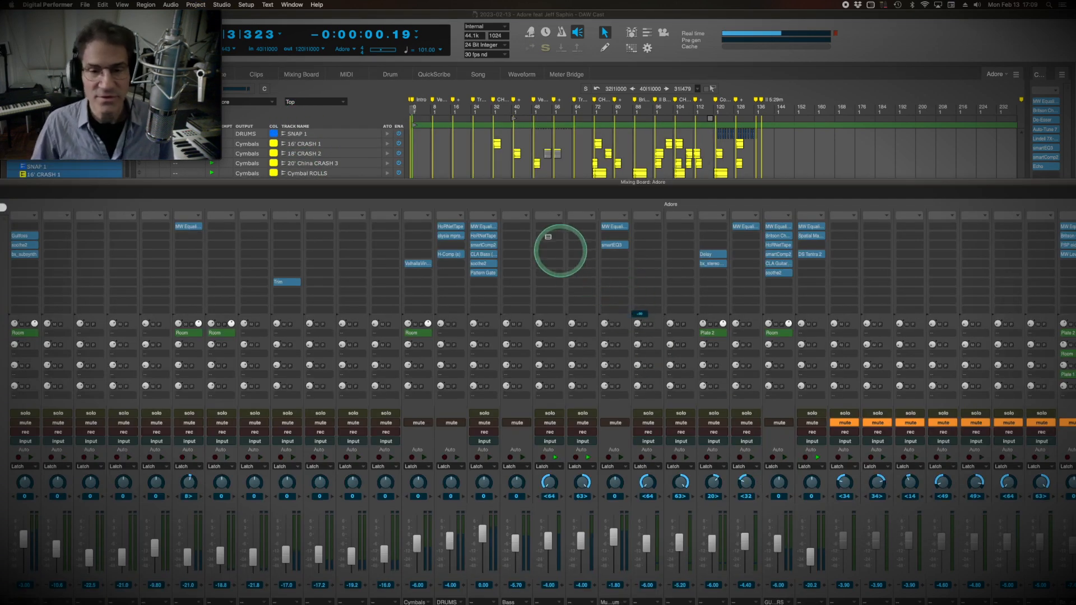
left_click_drag(473, 182, 471, 134)
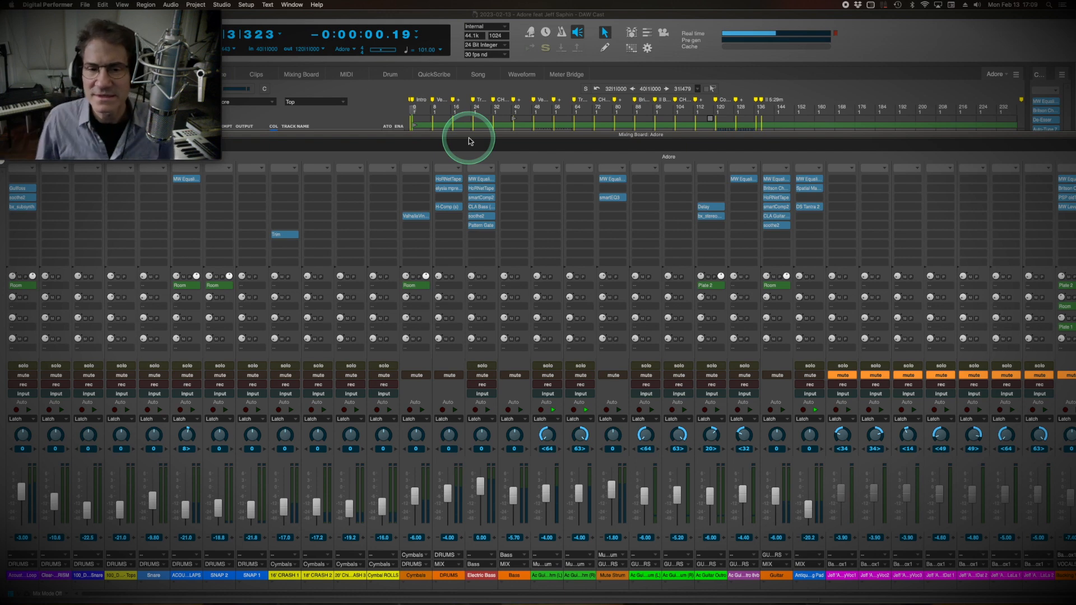
left_click_drag(473, 135, 265, 125)
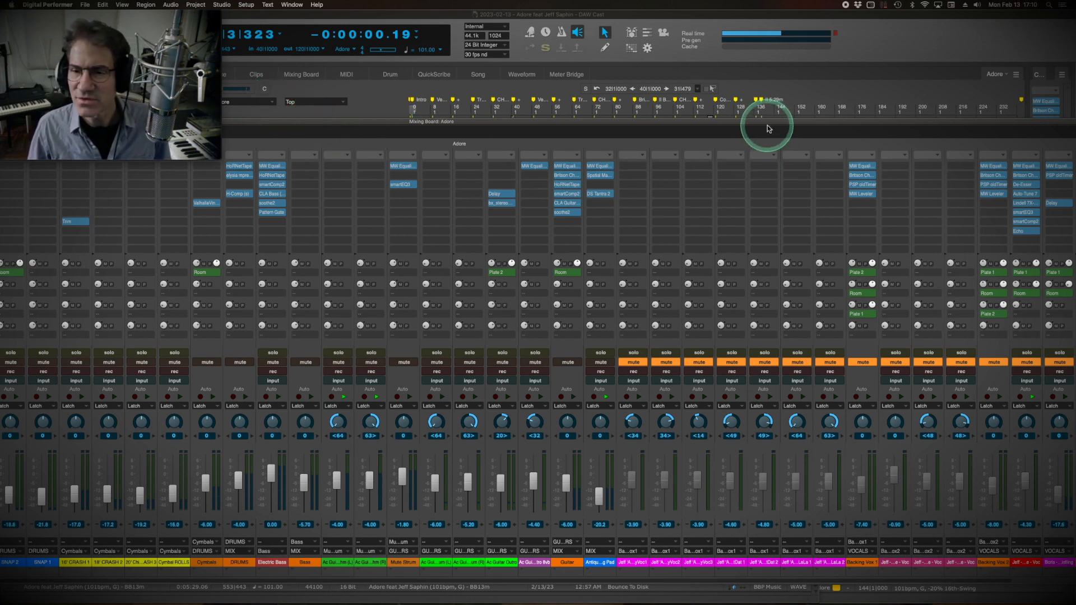
left_click_drag(768, 125, 536, 134)
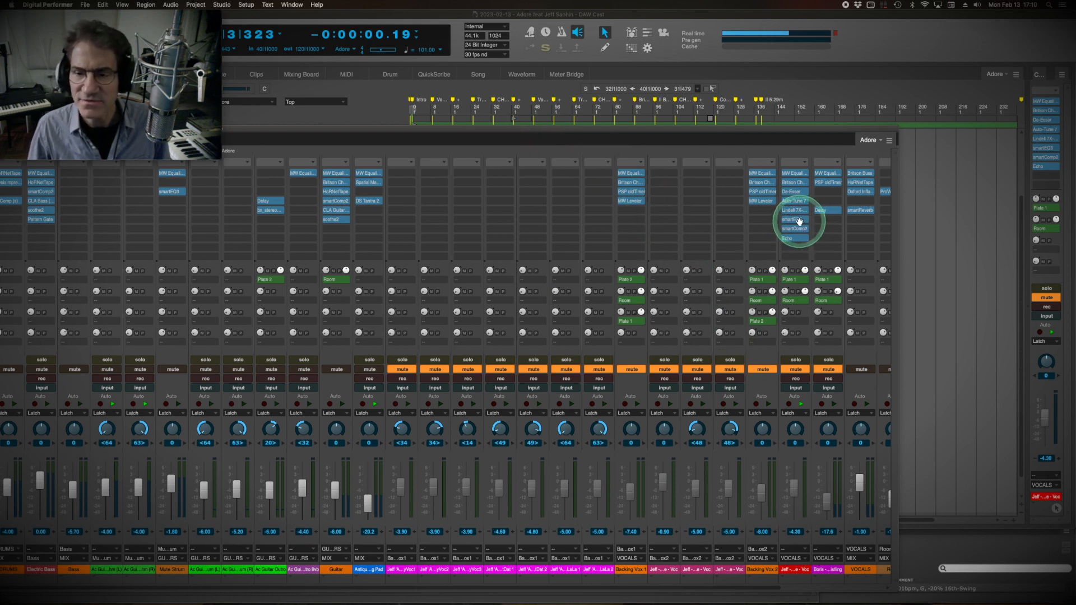
Unmute all lead, backing and harmony vocal channels and shift the mixing board slightly to keep them in view.
mouse_move(829, 361)
left_mouse_down()
mouse_move(464, 386)
mouse_move(833, 362)
left_mouse_up()
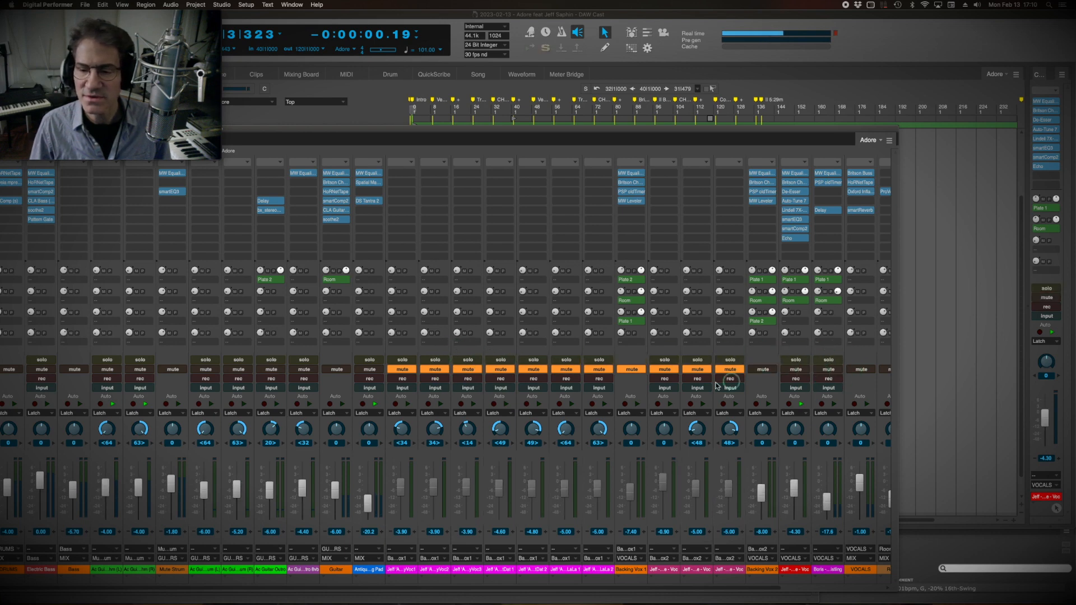
left_click_drag(716, 383, 336, 374)
left_click_drag(354, 132, 435, 127)
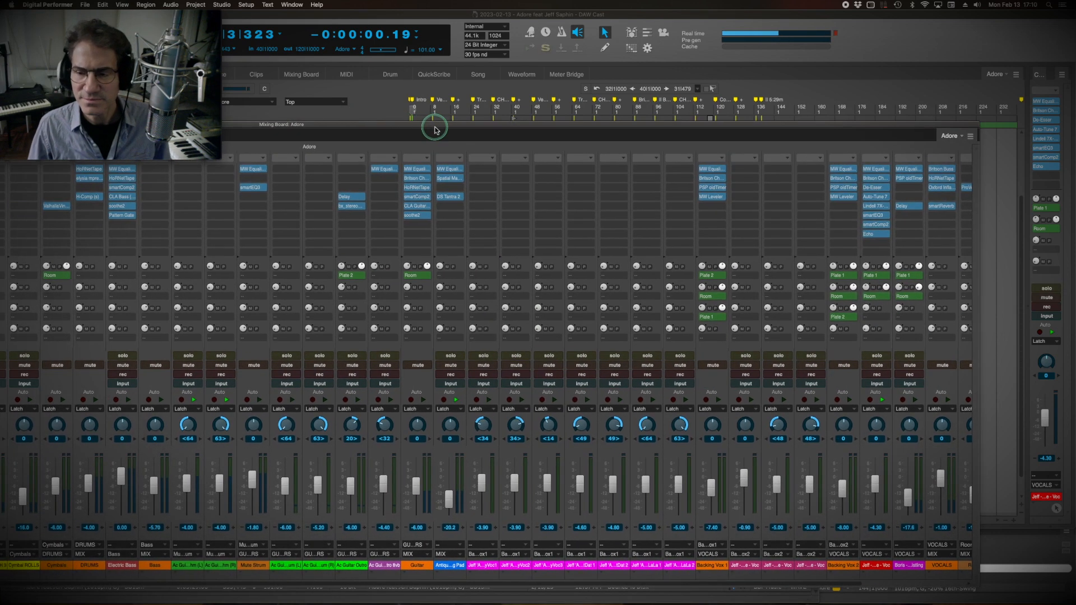
Open the lead vocal's smartEQ3, add it to the Song group, and place the vocal instance in layer L1.
left_click(876, 216)
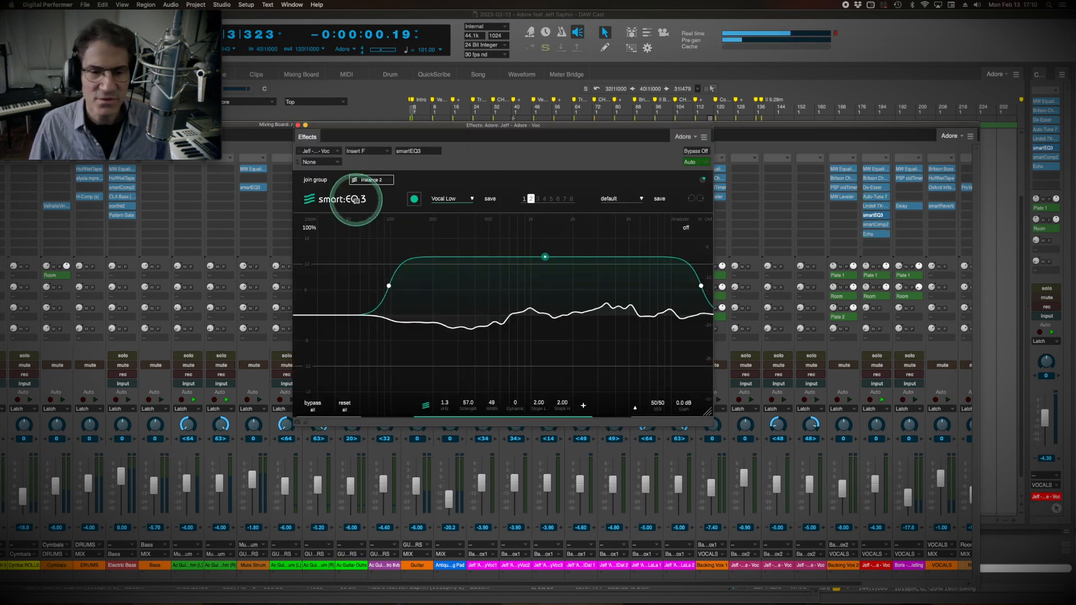
left_click(315, 180)
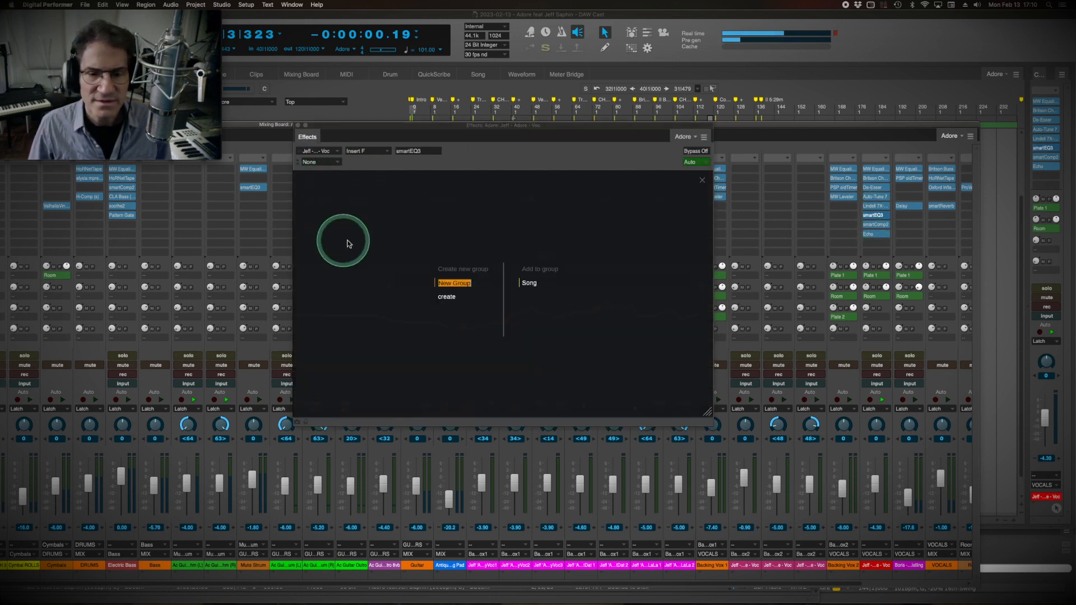
left_click(529, 282)
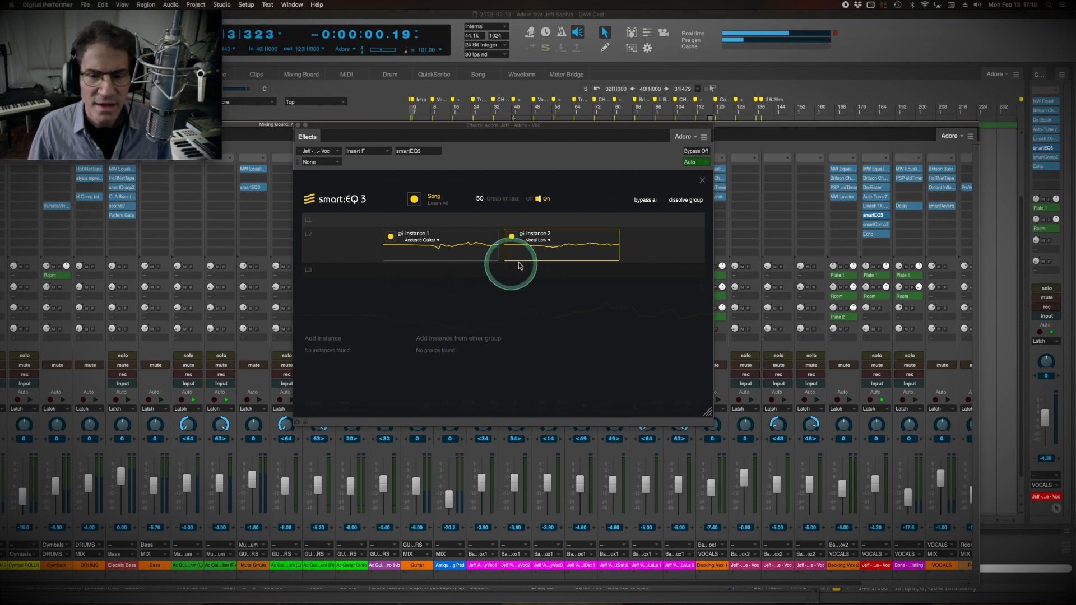
left_click_drag(521, 265, 504, 230)
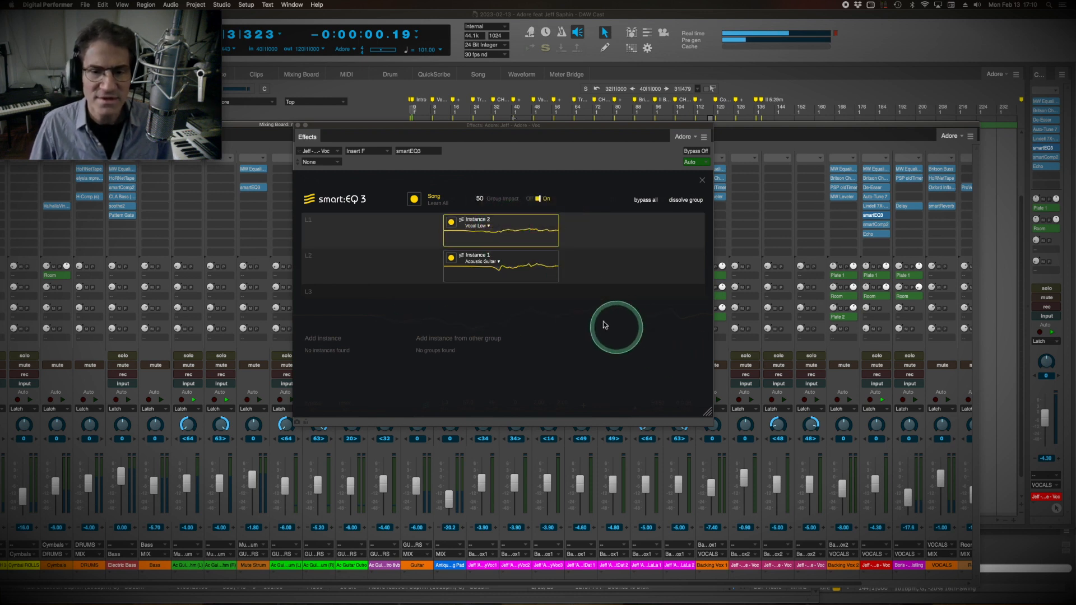
Play the song from the start with the mixing board in front and the smart:EQ 3 group window clear of the vocal channels.
left_click_drag(330, 124, 314, 117)
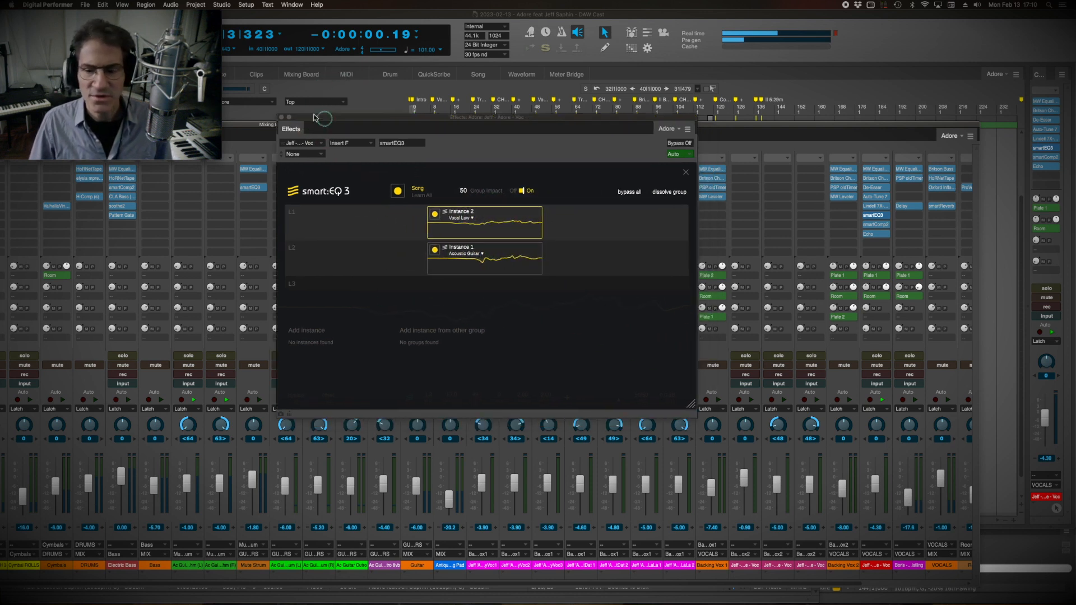
left_click(314, 82)
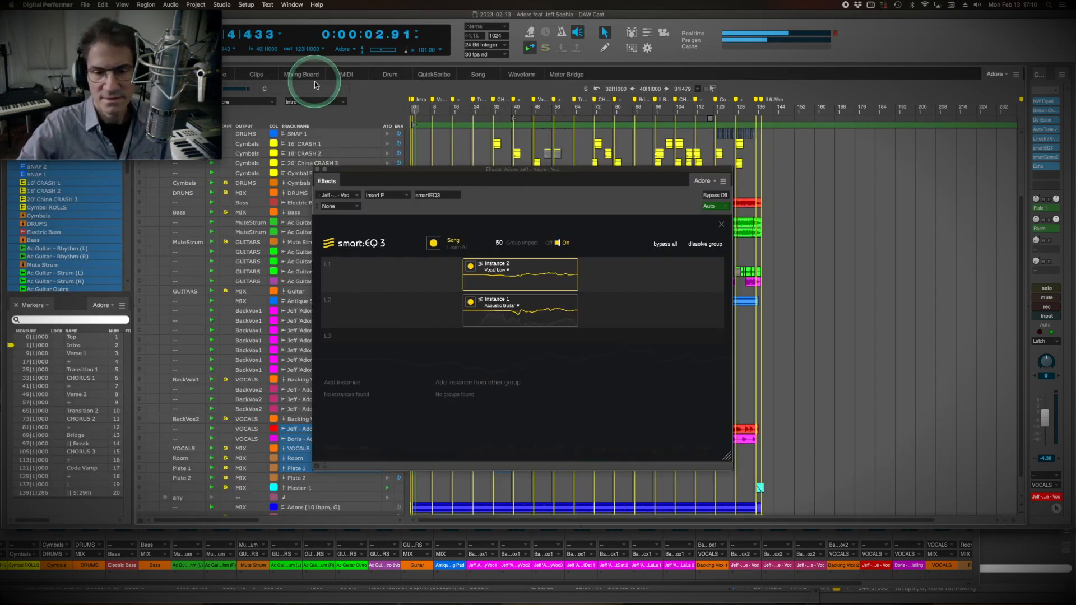
left_click(459, 583)
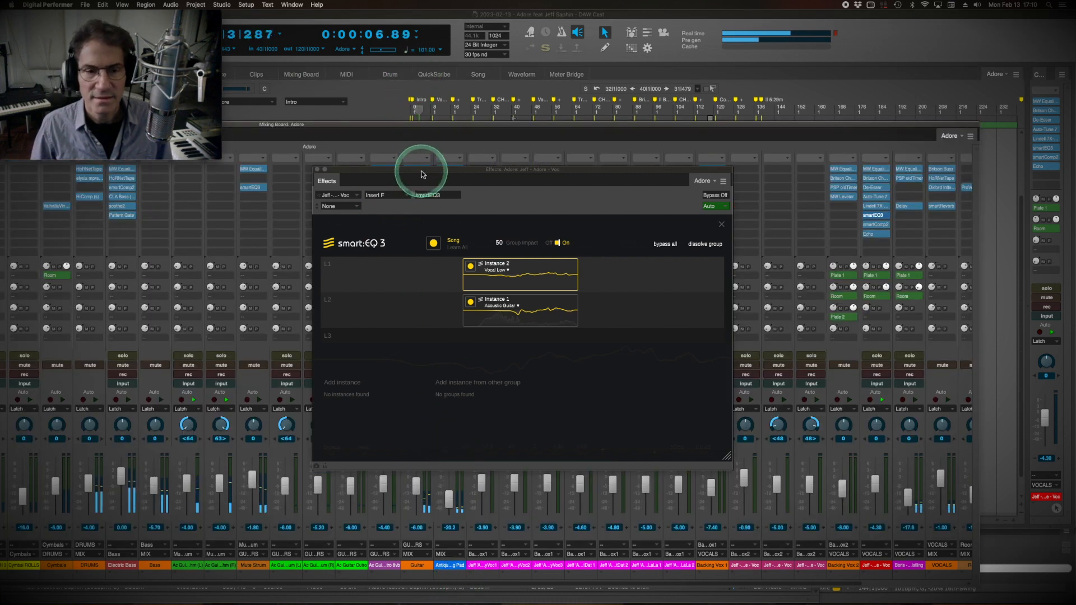
left_click_drag(422, 174, 253, 217)
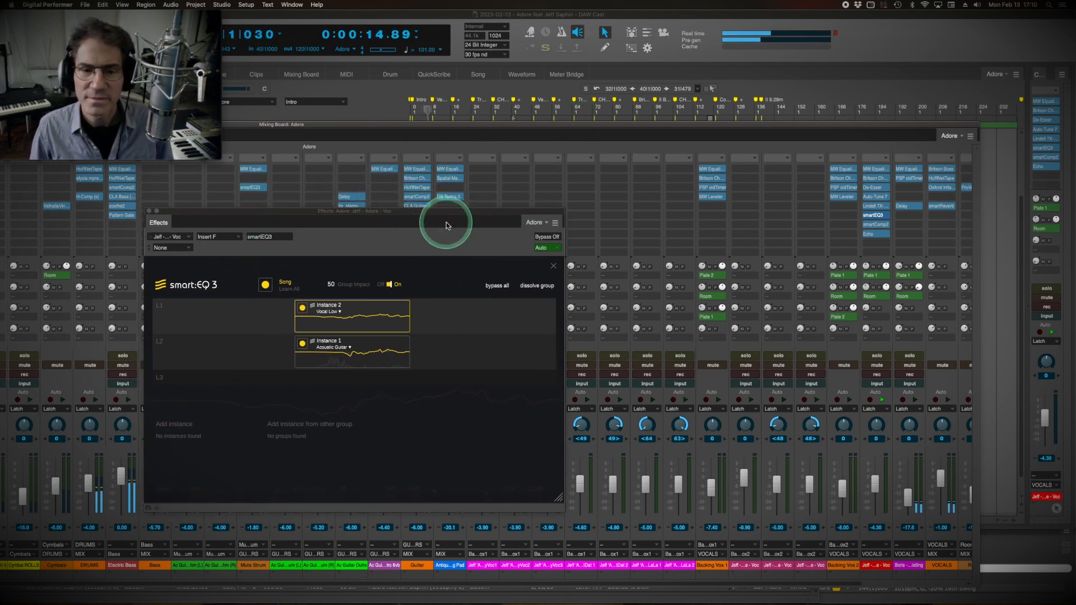
Move the plug-in window above the faders, leave the group view, and raise the lead vocal's smart filter strength to 59.5.
left_click_drag(459, 213, 559, 91)
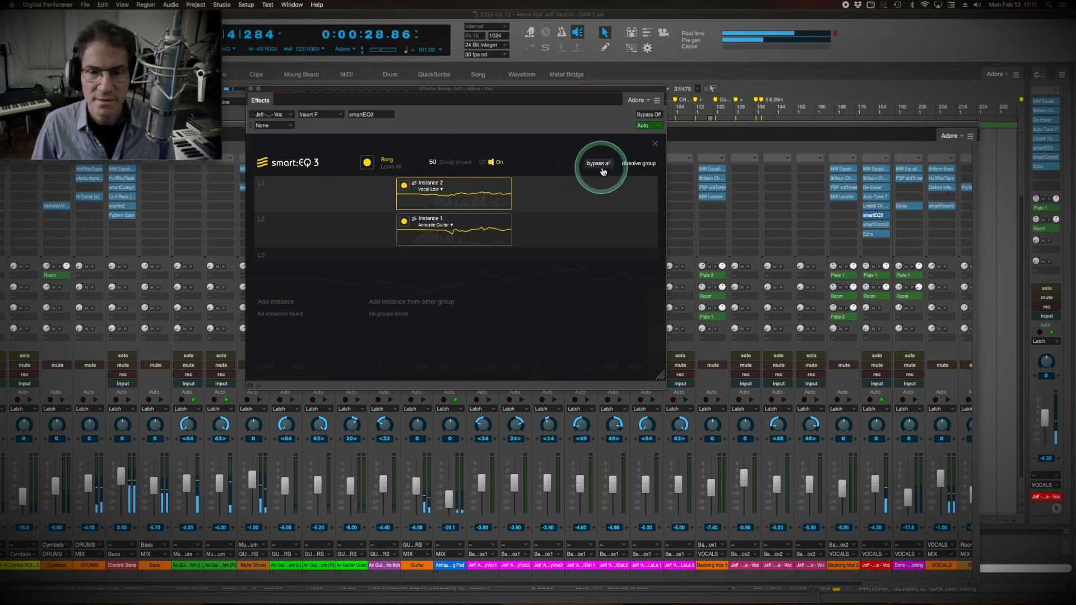
left_click(657, 144)
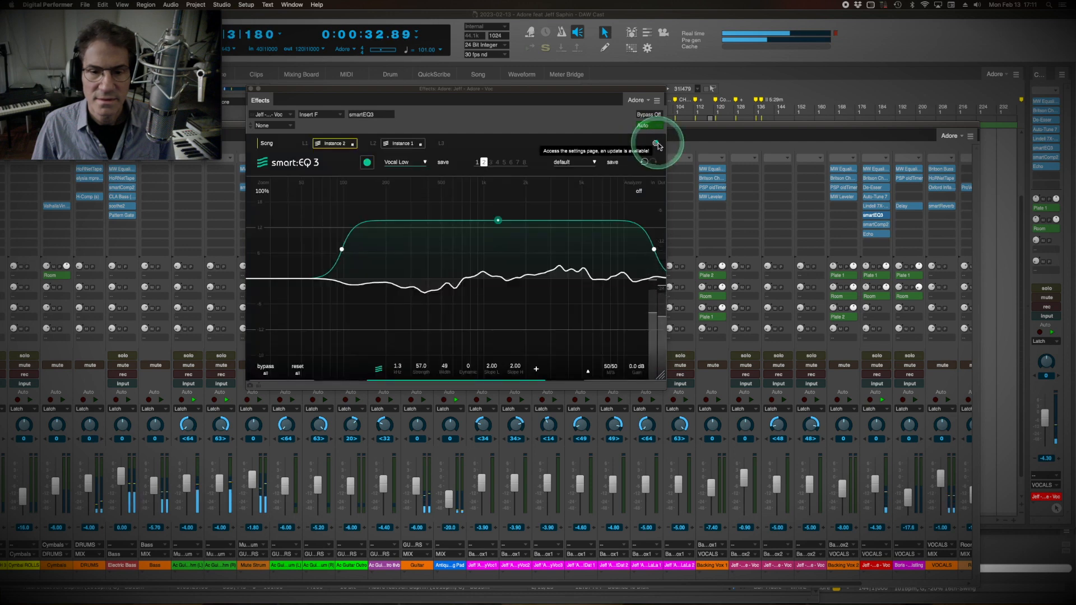
left_click_drag(493, 221, 497, 219)
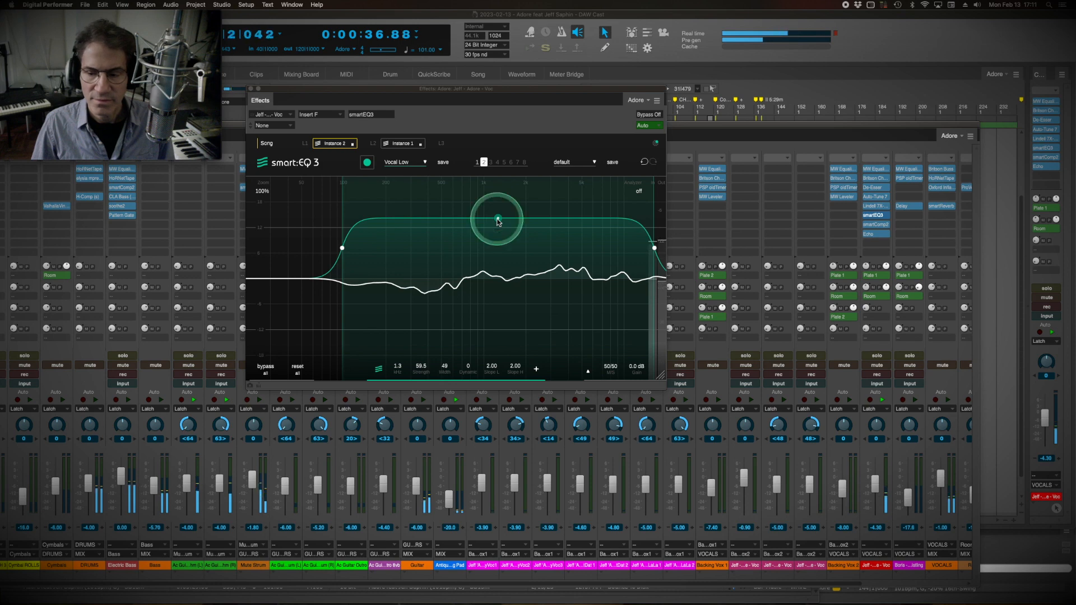
Open the lead vocal's smartComp2, place it below the smart:EQ 3 header, and play the song to hear the compression.
left_click(874, 223)
left_click_drag(443, 308, 417, 218)
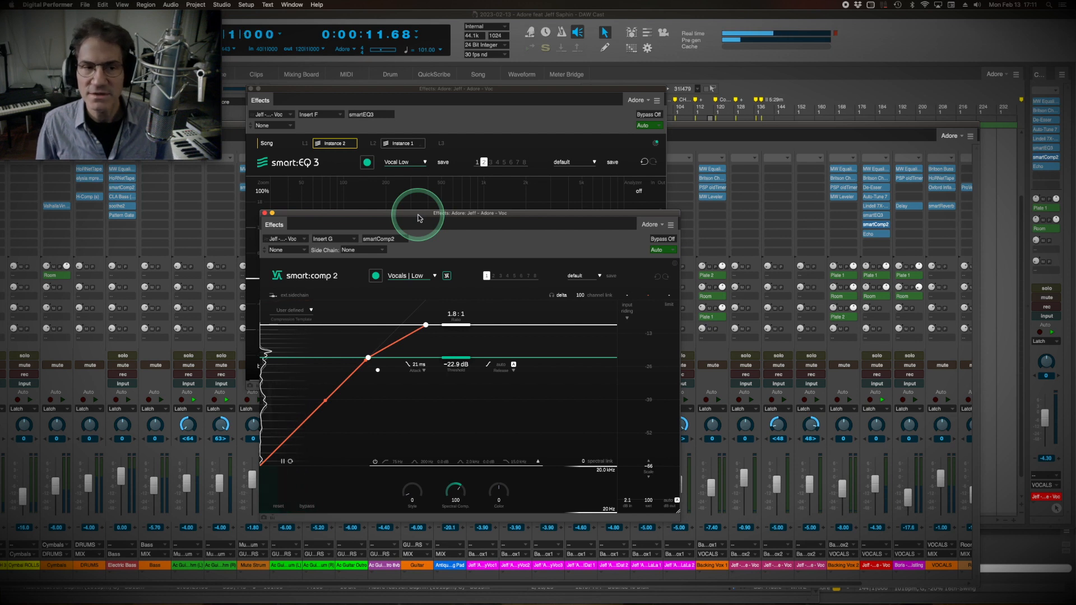
key("space")
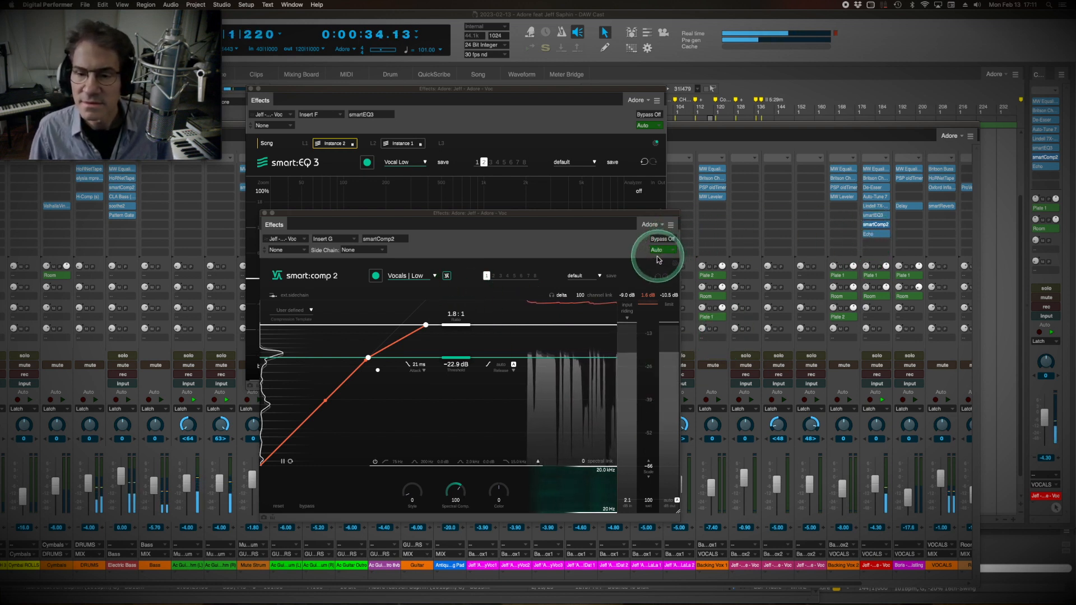
Compare the lead vocal with smart:comp 2 bypassed and active during playback, and restart the song from Verse 1.
left_click(664, 240)
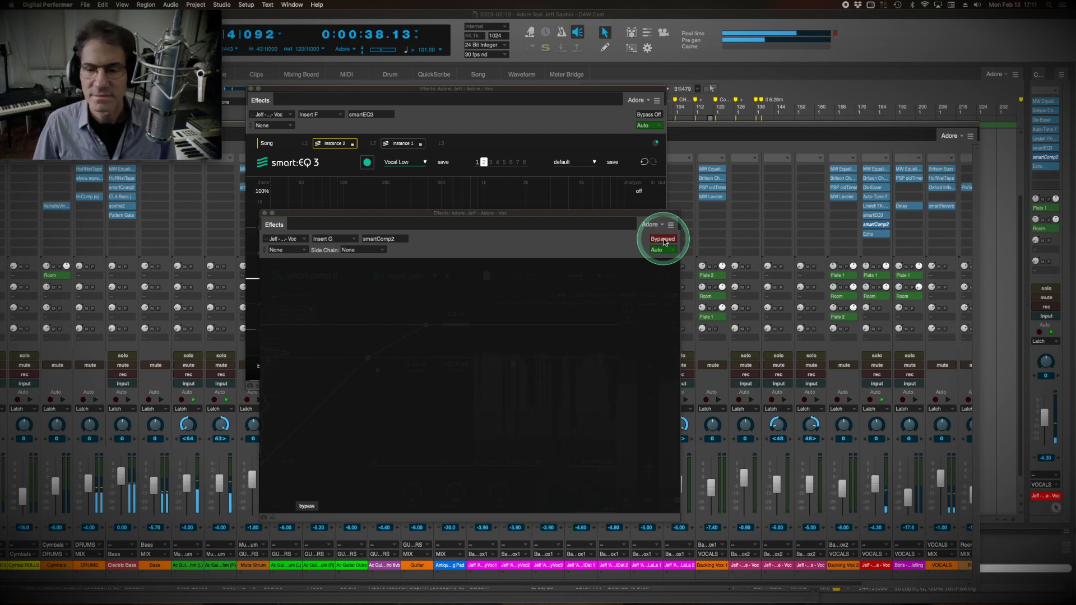
left_click(664, 239)
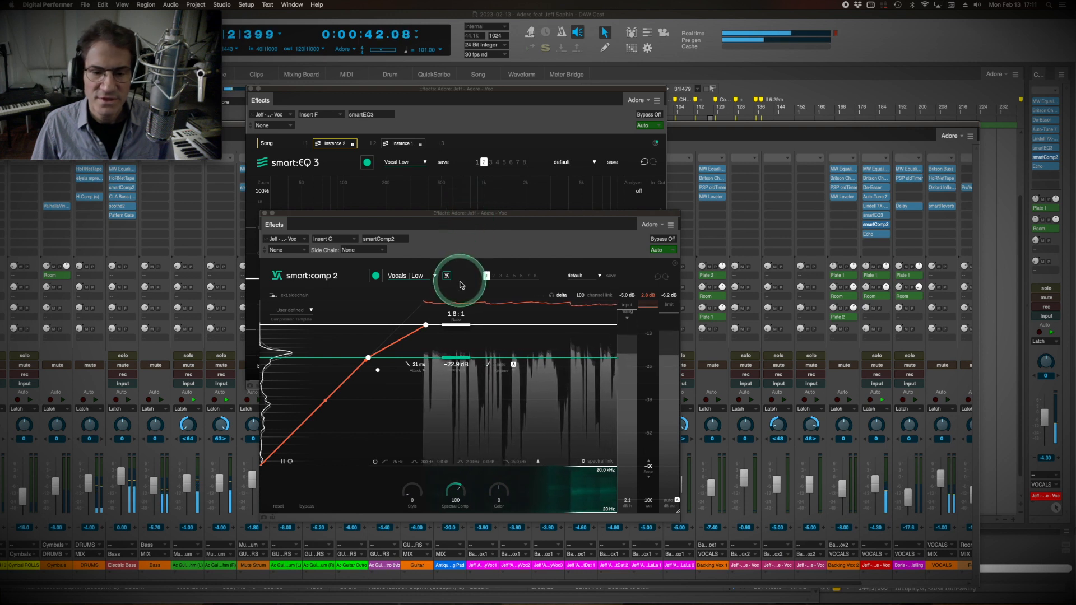
key("space")
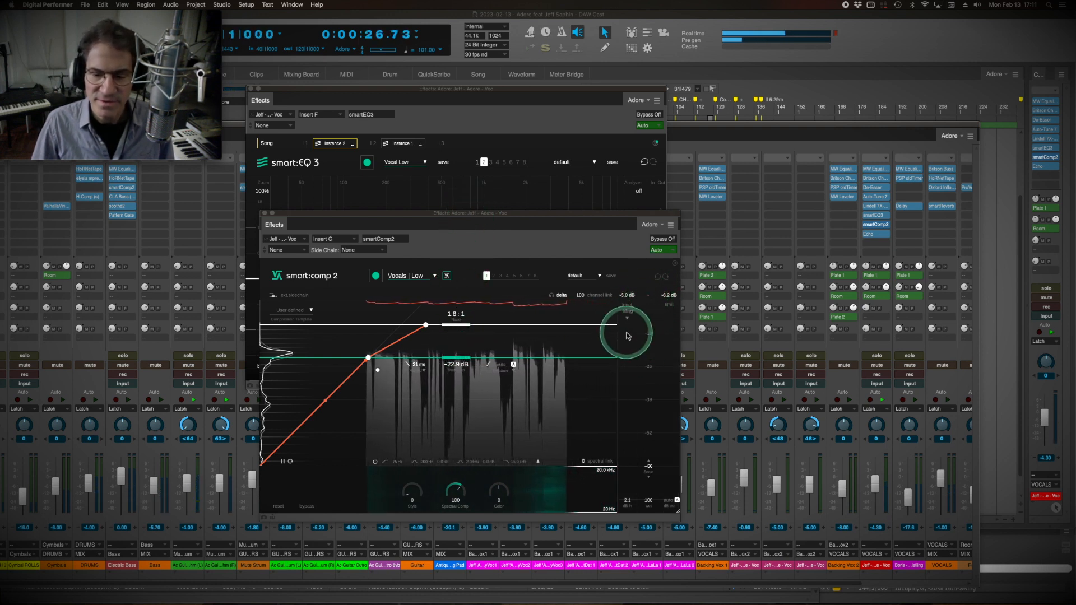
key("space")
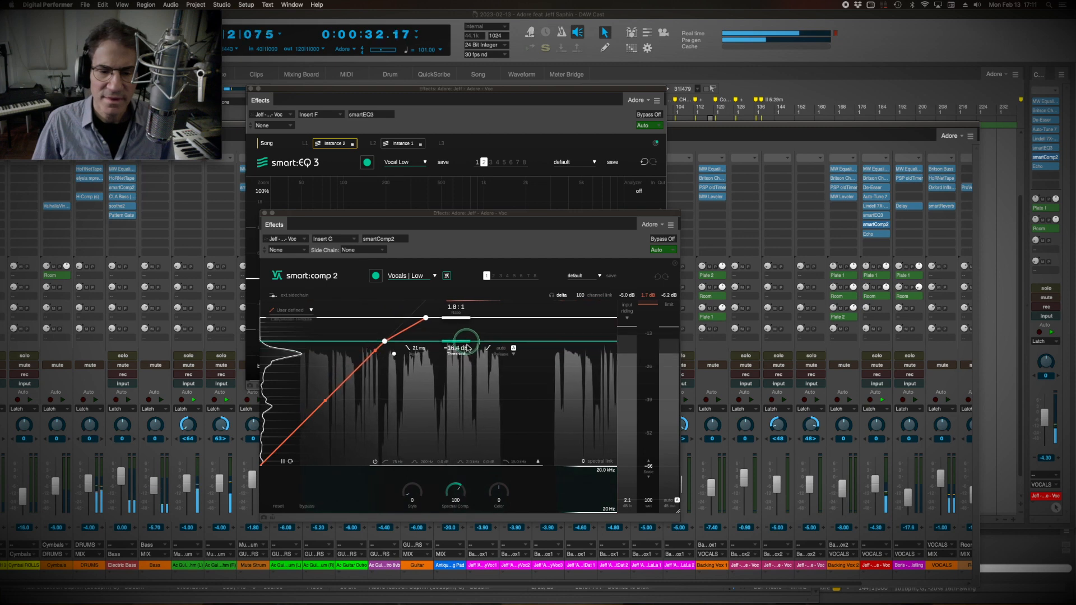
Set the lead vocal compressor's threshold to -26.6 dB and enable input riding while the song plays.
mouse_move(466, 361)
left_mouse_down()
mouse_move(471, 421)
mouse_move(466, 378)
left_mouse_up()
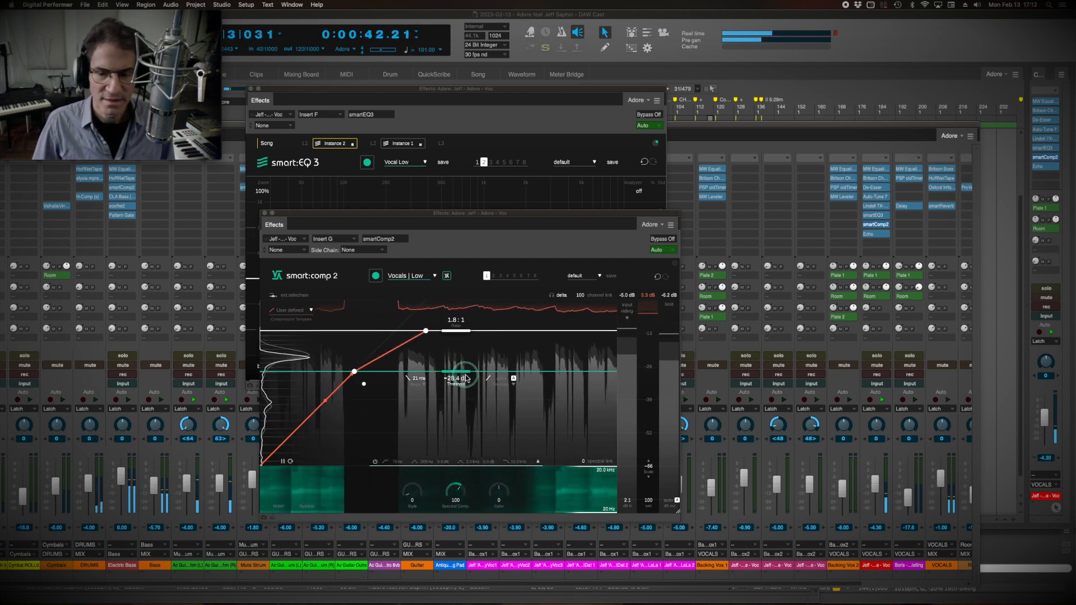
left_click(678, 501)
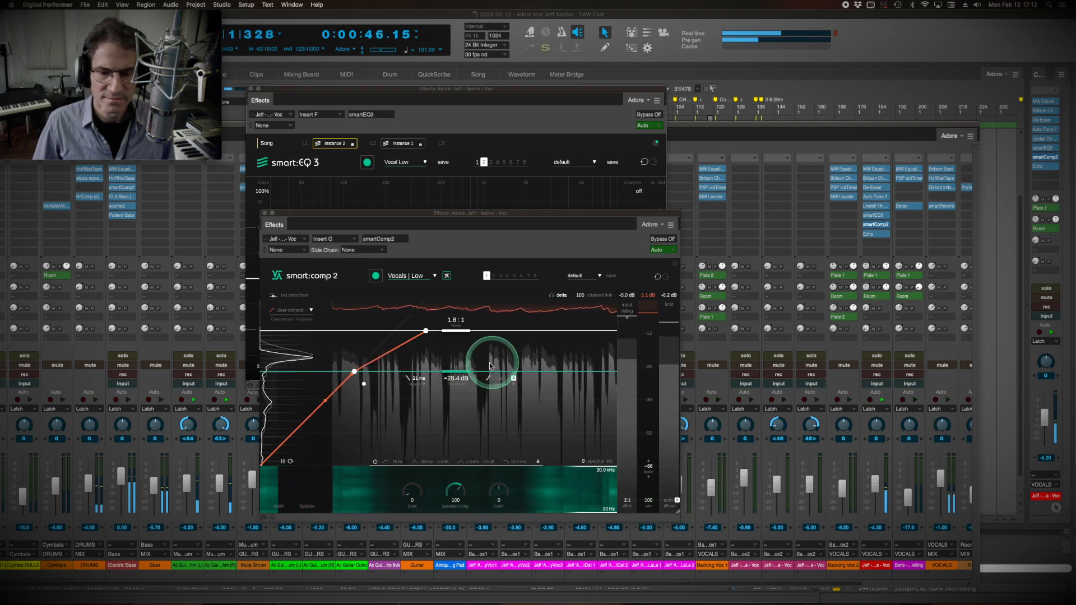
left_click_drag(450, 378, 454, 366)
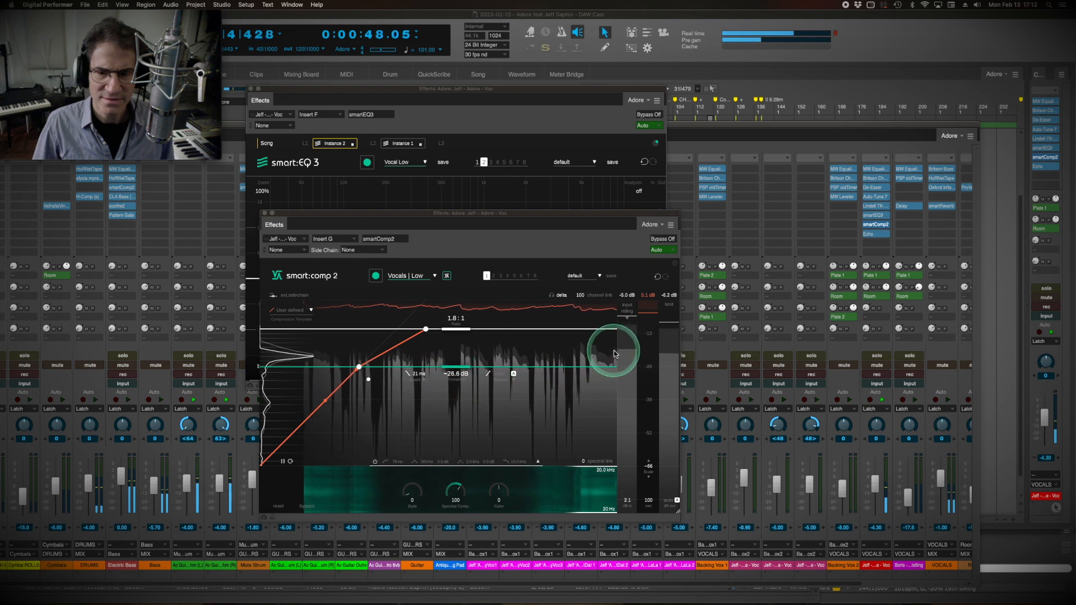
left_click(627, 311)
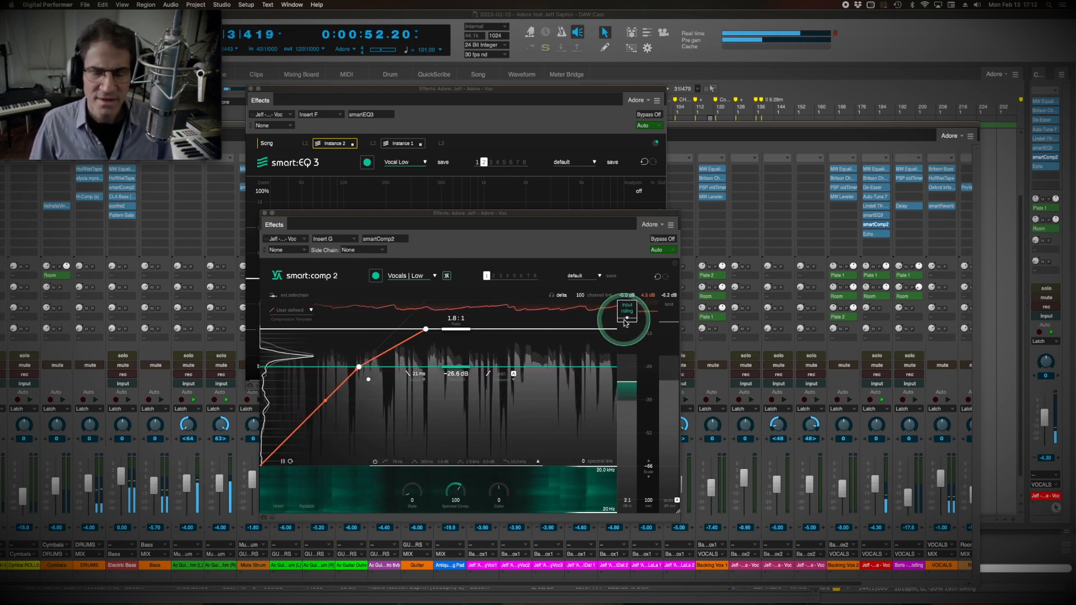
key("space")
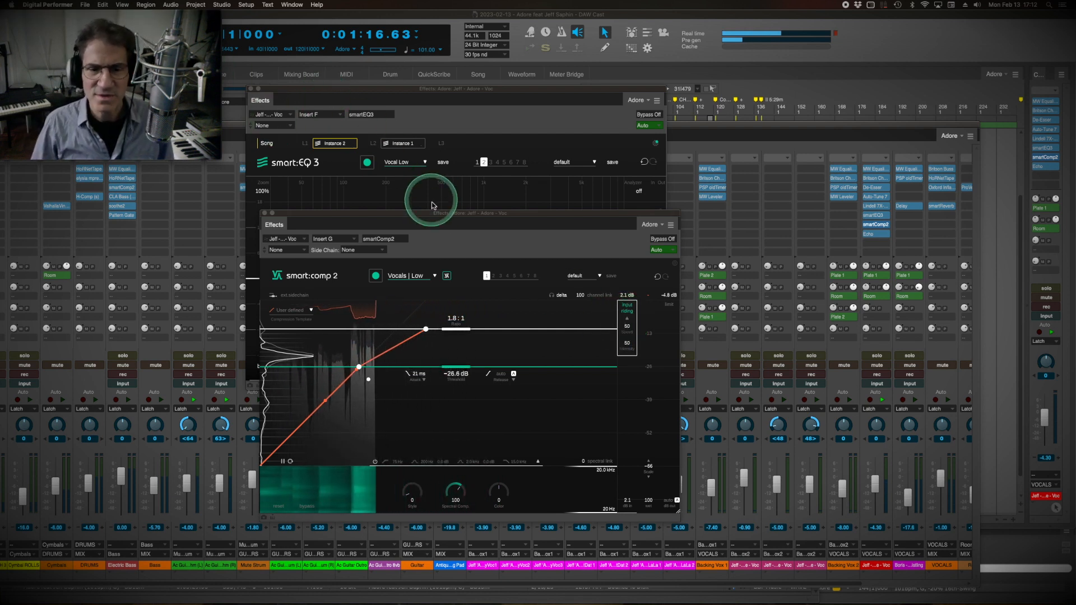
Close the smart:EQ 3 window and move smart:comp 2 clear of the faders while the song plays from Chorus 1.
left_click(451, 118)
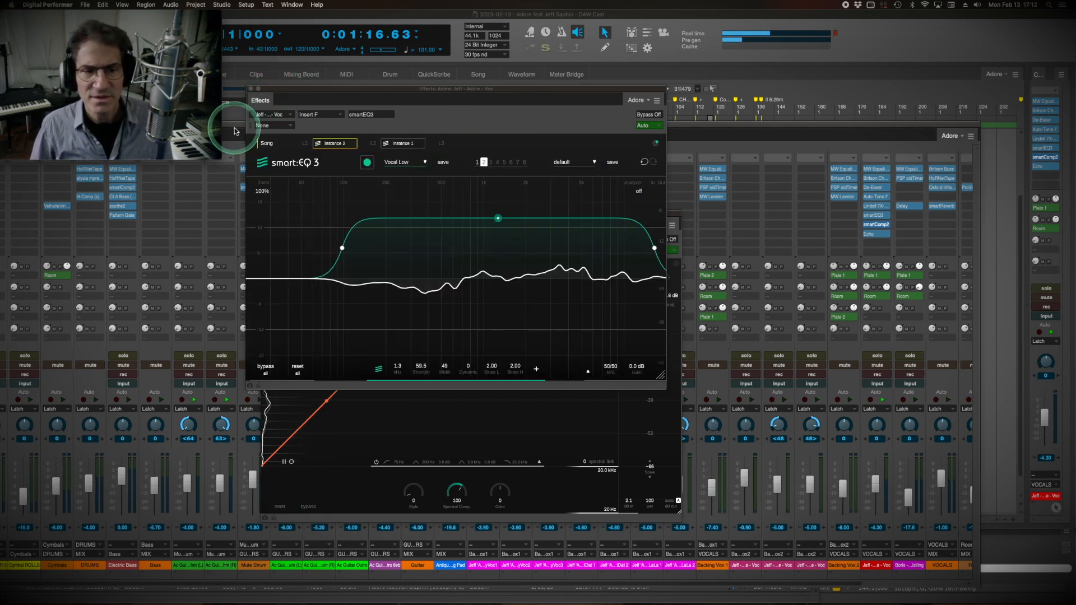
left_click_drag(336, 89, 458, 90)
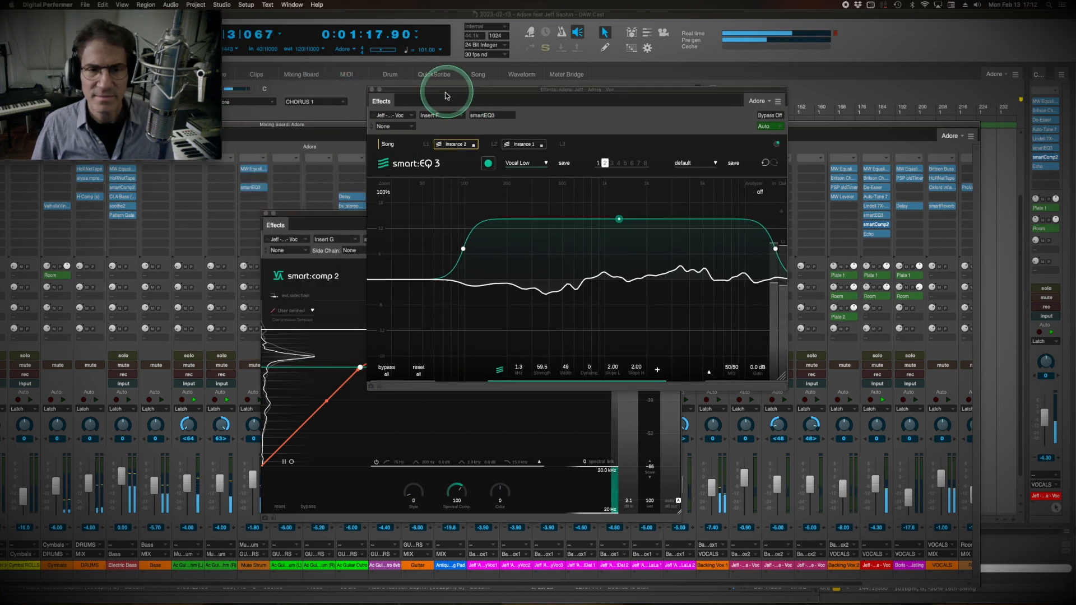
left_click(372, 89)
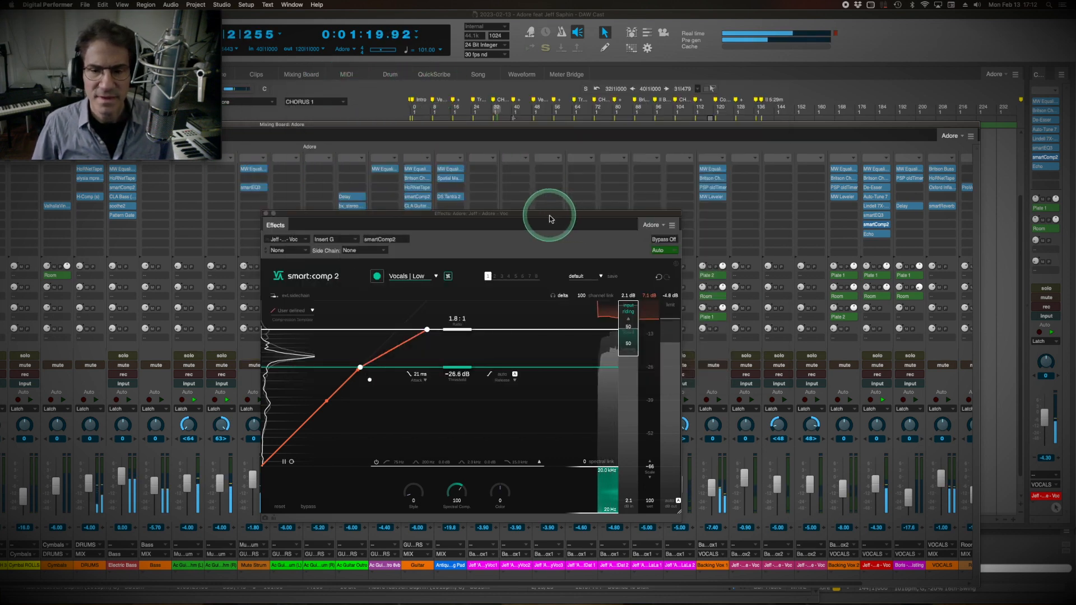
left_click_drag(549, 213, 547, 151)
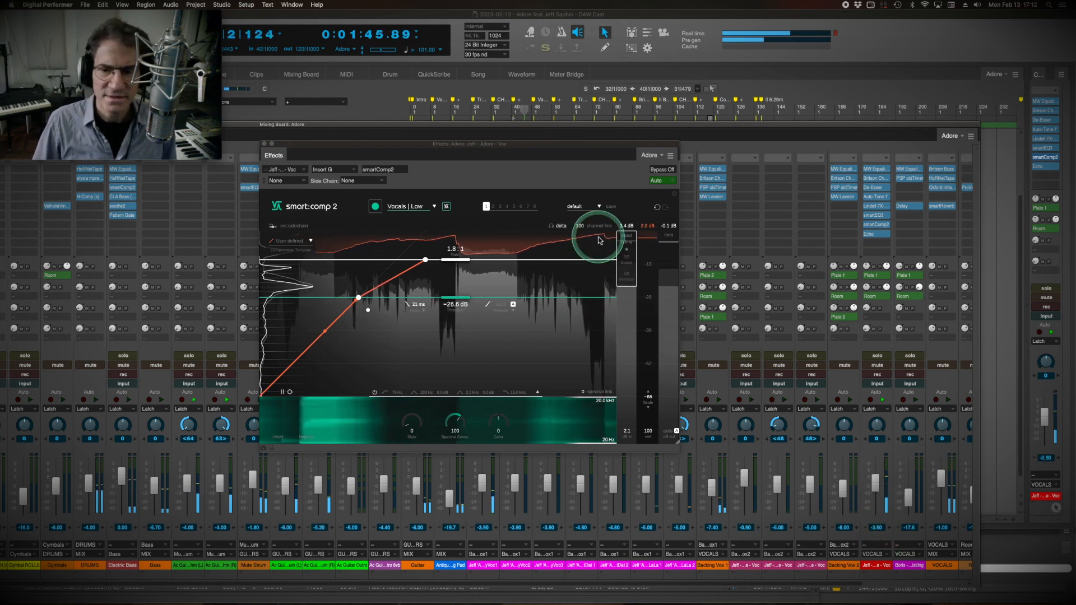
left_click_drag(465, 144, 460, 133)
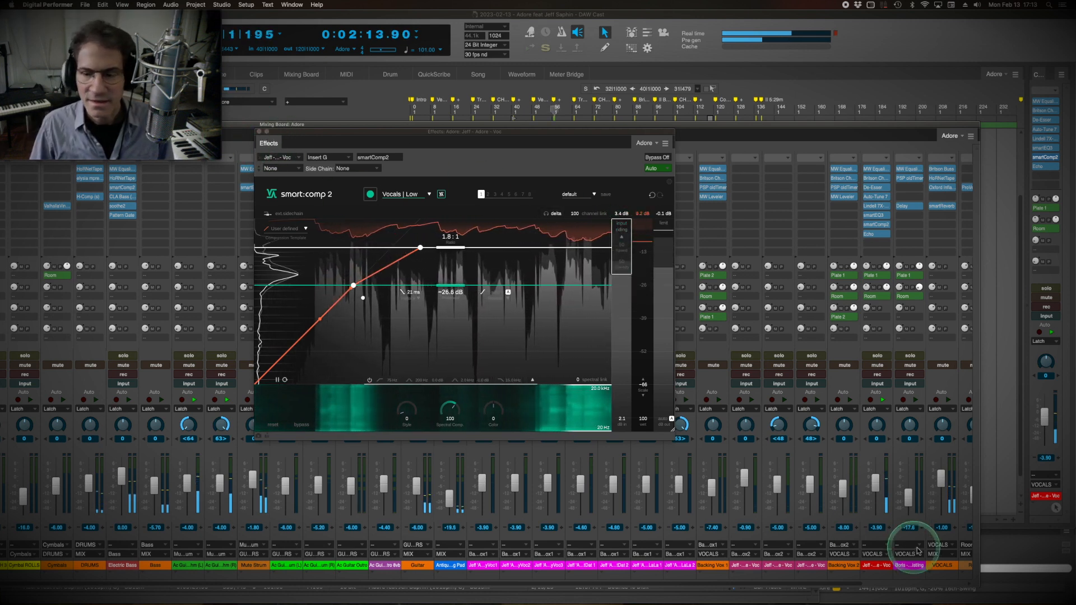
Close the smart:comp 2 window and open the lead vocal's Auto-Tune 7 from the repositioned mixing board.
left_click_drag(876, 489, 877, 481)
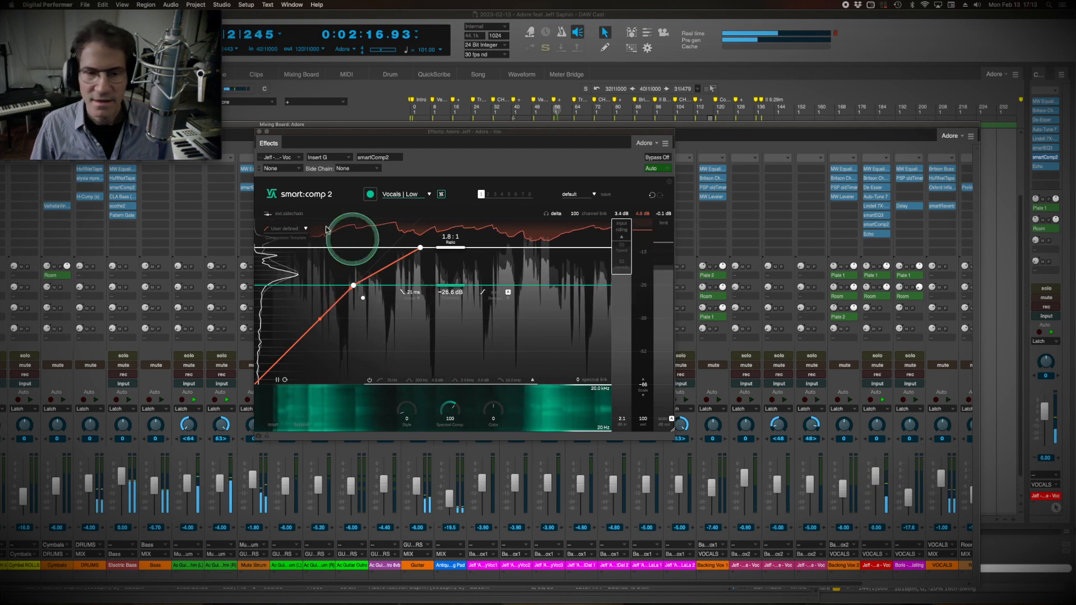
left_click(260, 132)
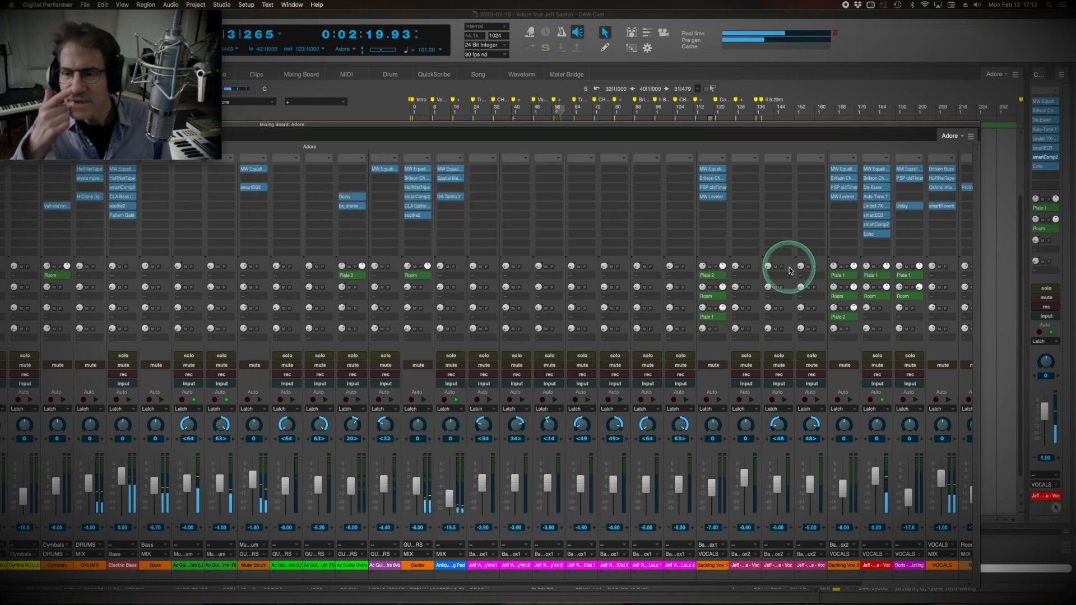
left_click_drag(731, 126, 516, 141)
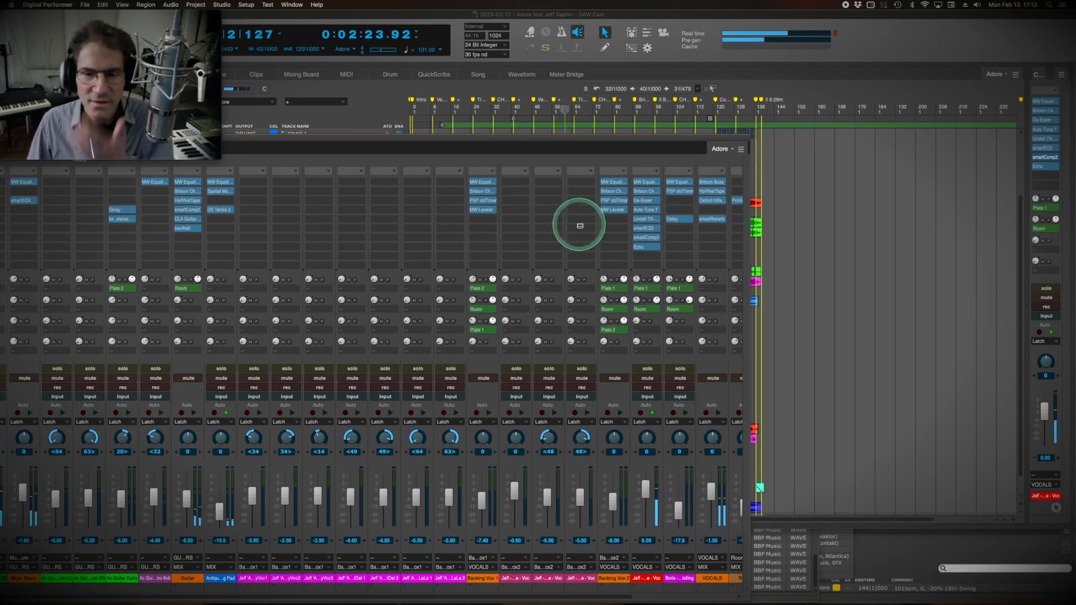
left_click(654, 212)
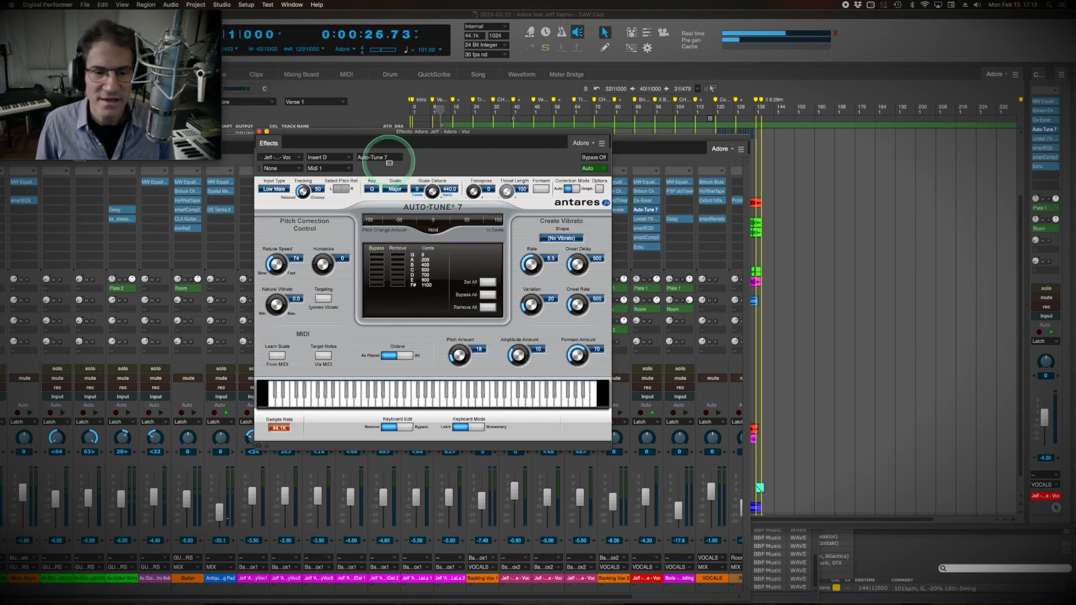
Switch the lead vocal track from pitch to soundbite display and move the Auto-Tune 7 window over the track.
key("Return")
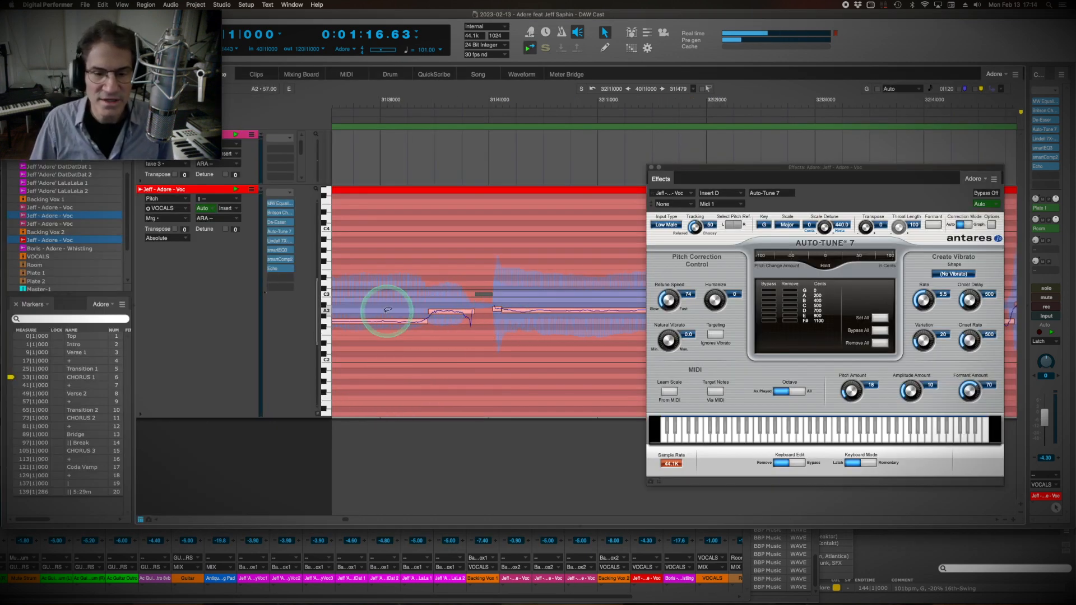
left_click(162, 198)
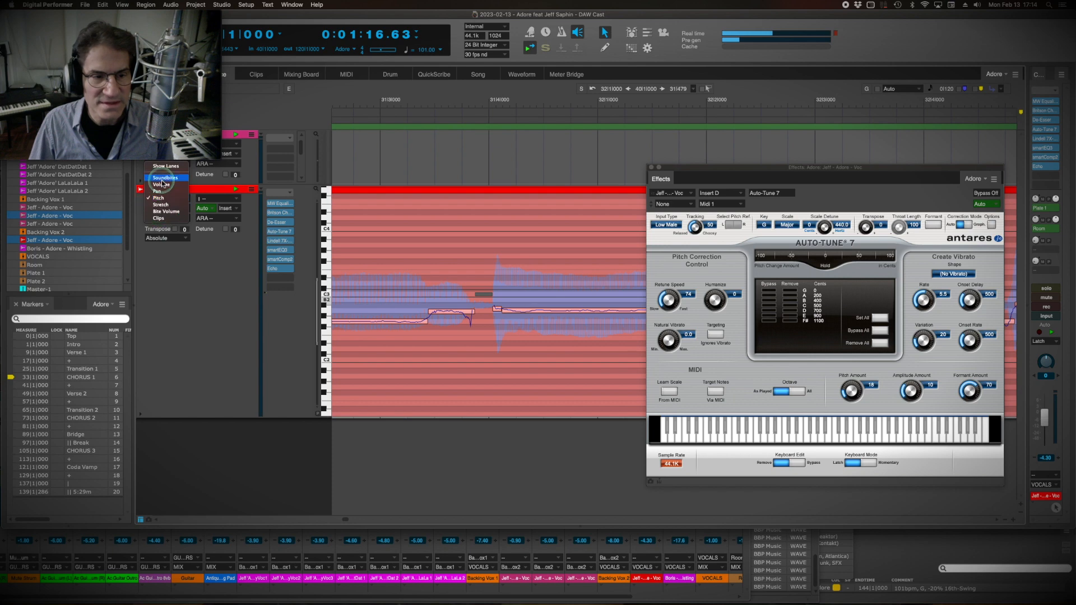
left_click(199, 178)
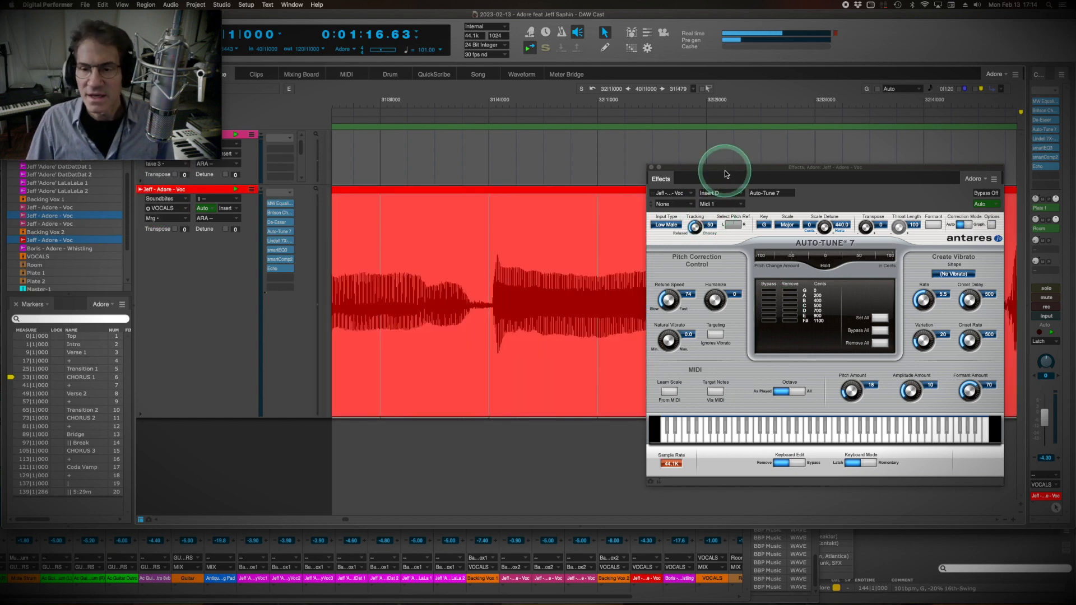
left_click_drag(726, 174, 421, 146)
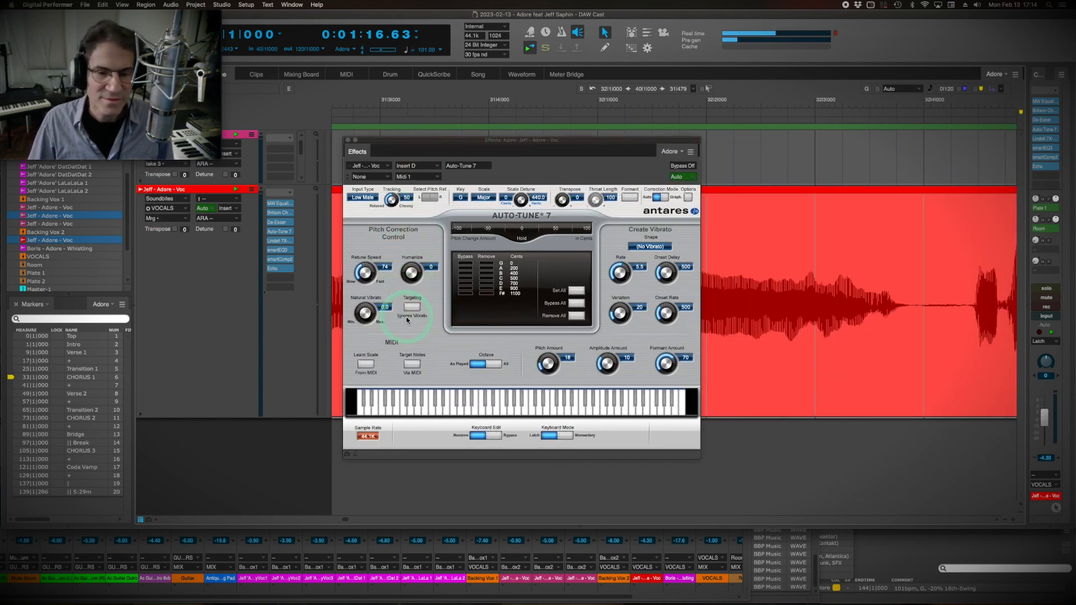
Play Chorus 1 to compare the lead vocal with Auto-Tune 7 active and bypassed, and close the plug-in.
key("space")
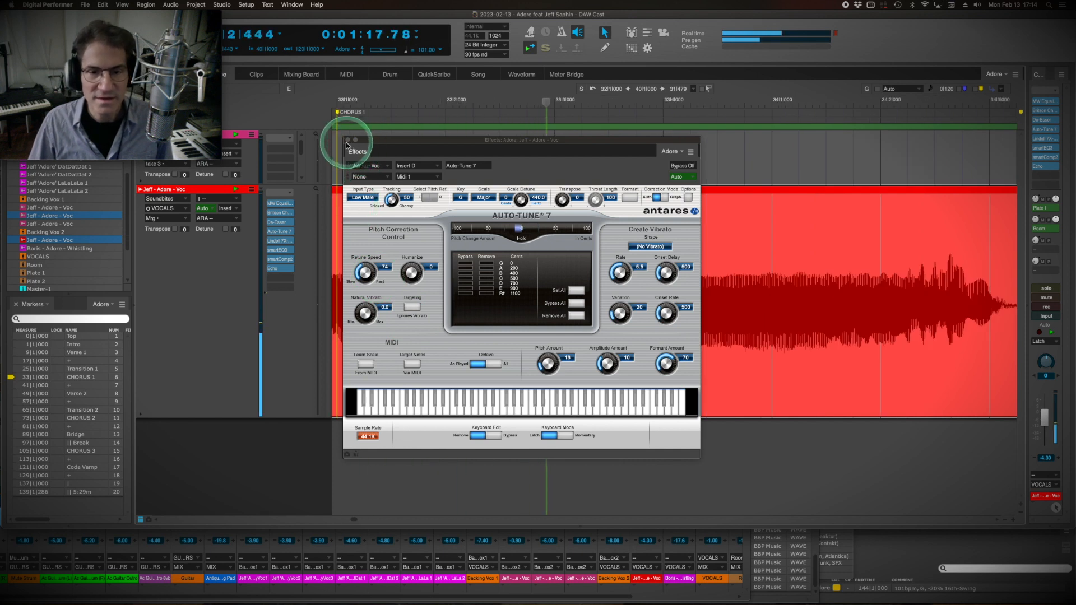
left_click(682, 165)
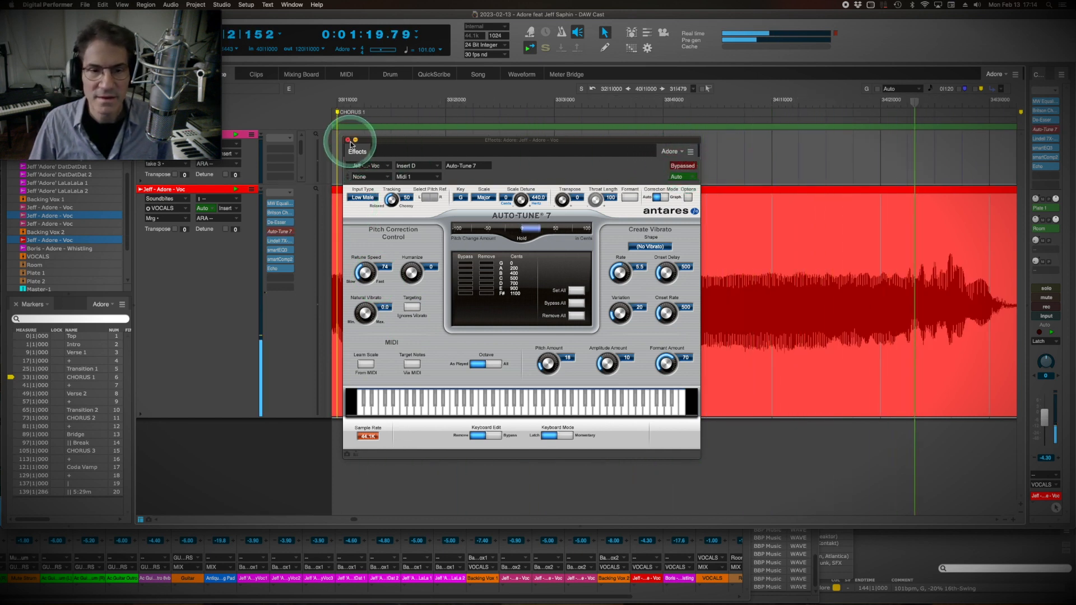
left_click(684, 166)
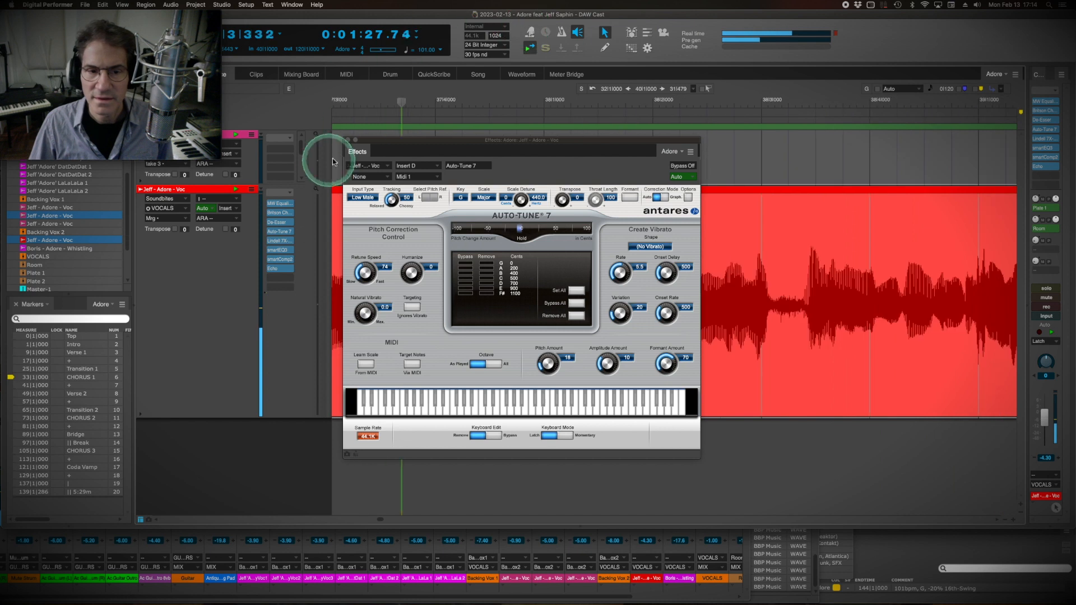
left_click(348, 141)
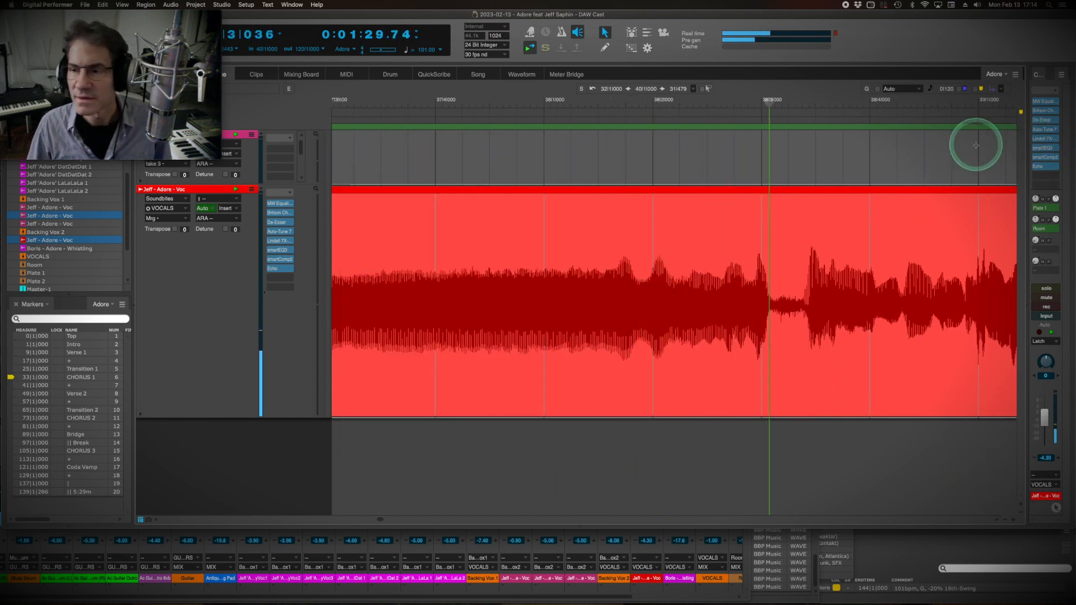
key("space")
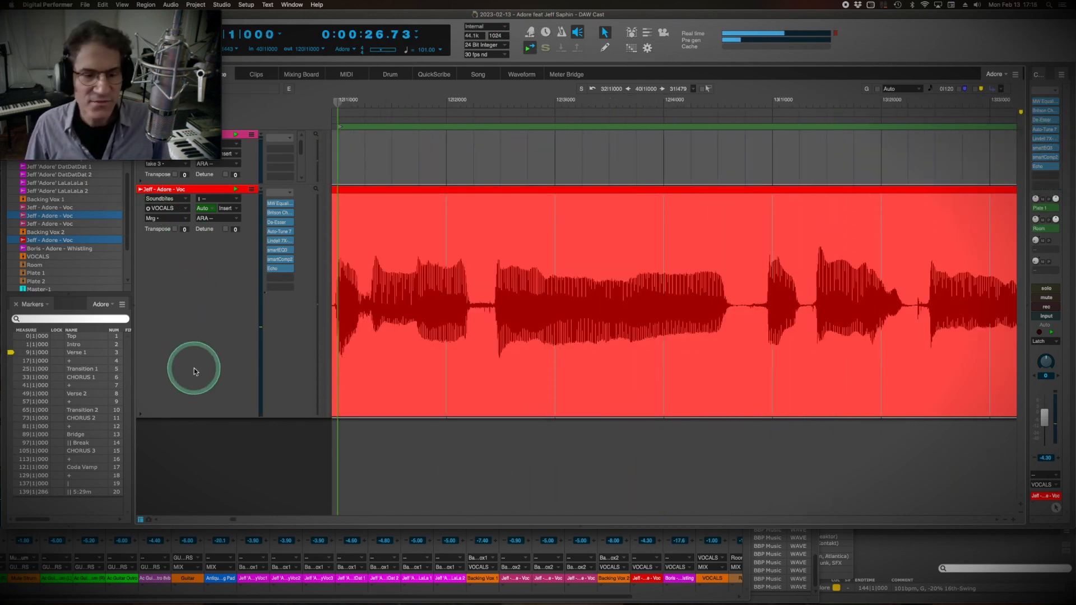
Bring back the mixing board, open smartReverb on the VOCALS bus, and arrange both windows so the vocal channels stay visible.
left_click(315, 601)
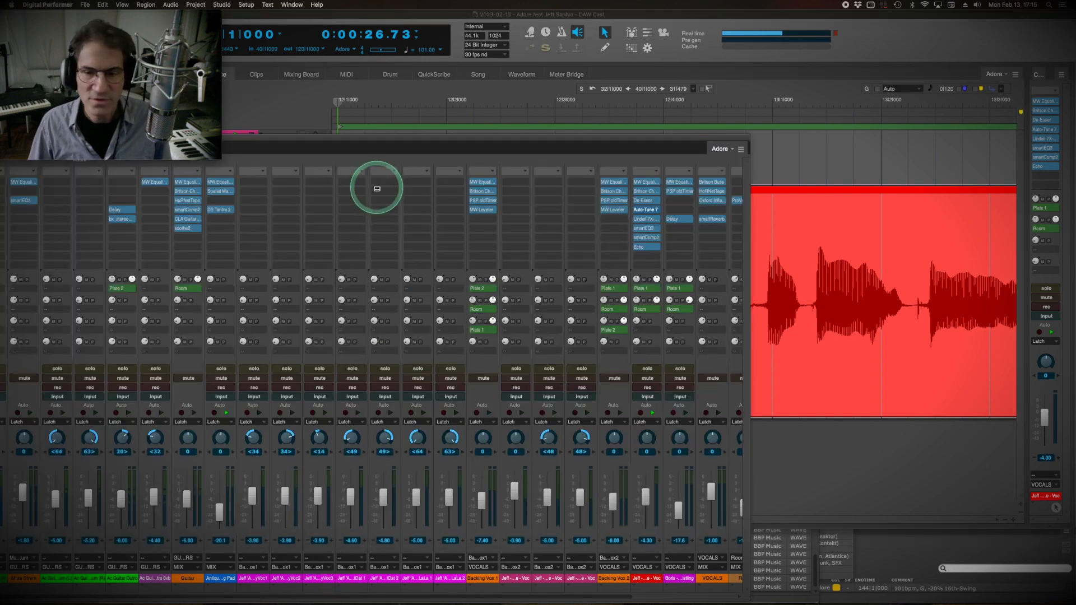
left_click(713, 220)
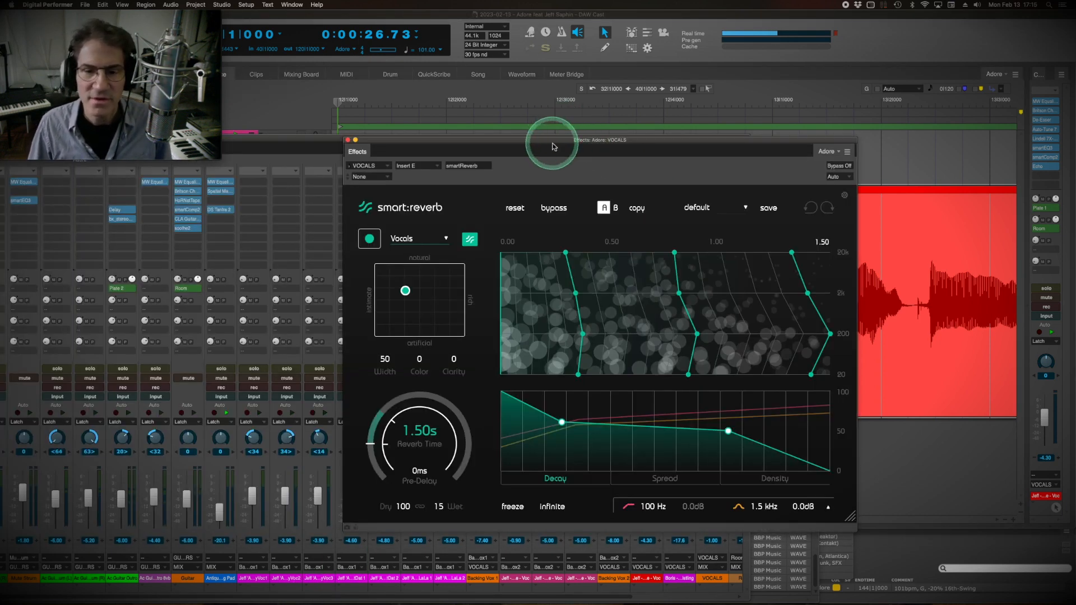
left_click_drag(554, 138, 359, 92)
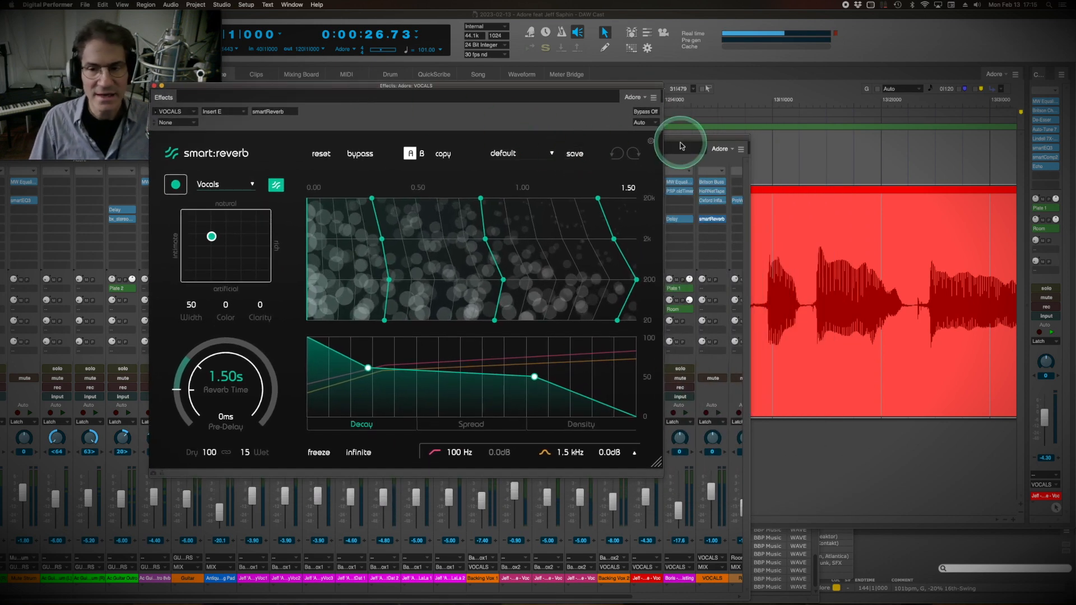
left_click_drag(680, 144, 856, 144)
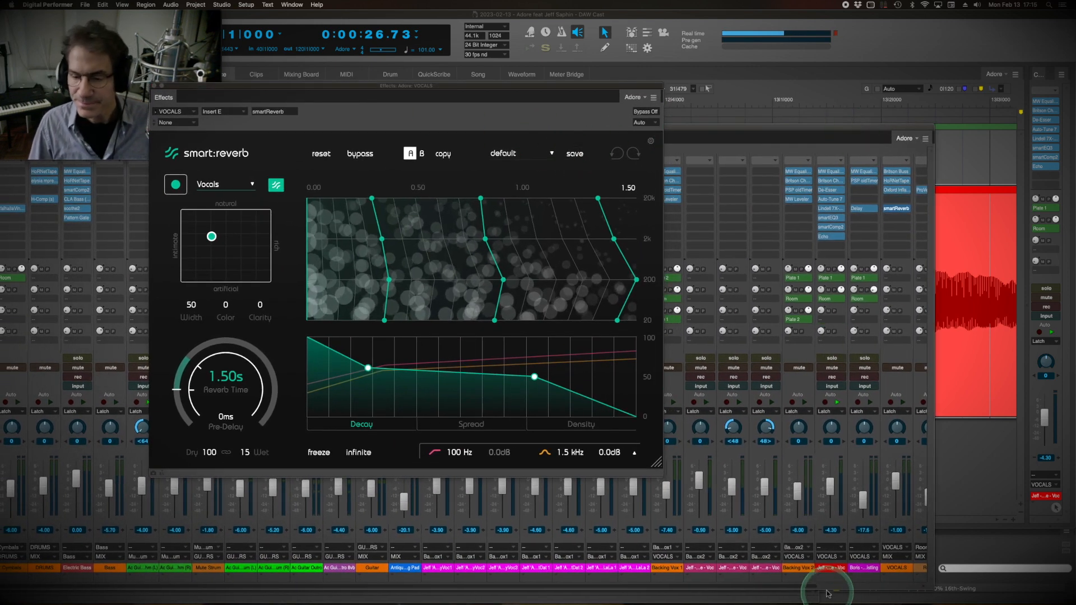
Go to the Room and Plate return channels and open ValhallaPlate on both Plate 1 and Plate 2.
scroll(806, 590, "right", 4)
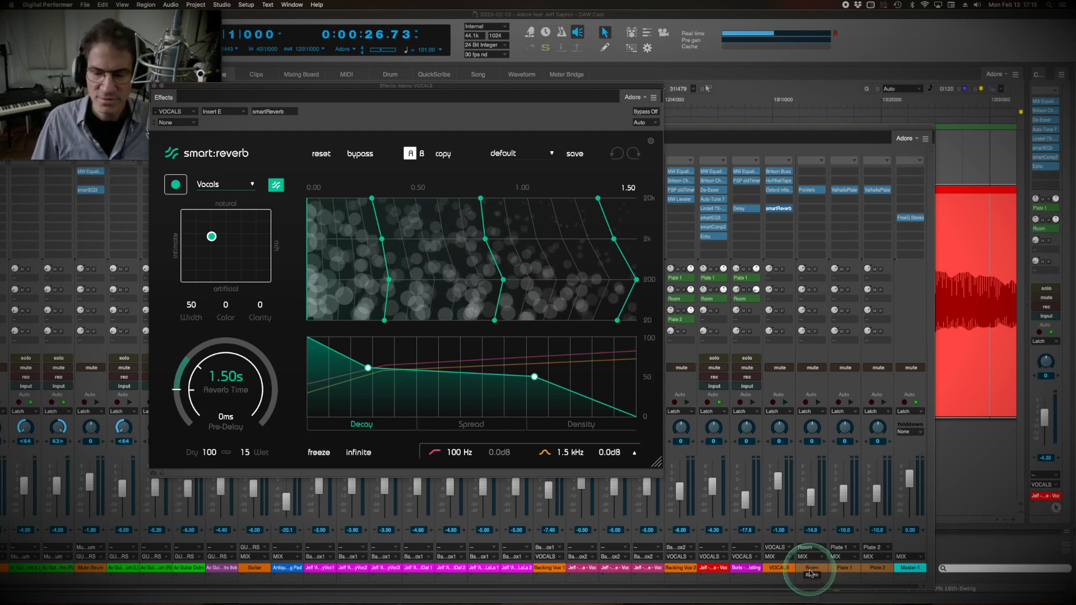
left_click(841, 568)
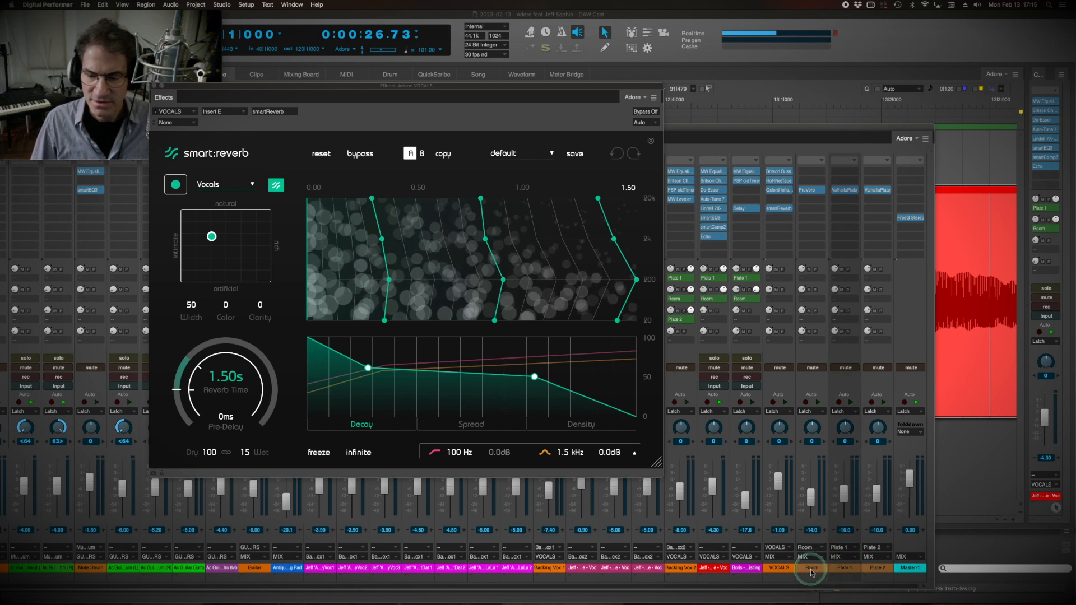
left_click_drag(811, 573, 814, 572)
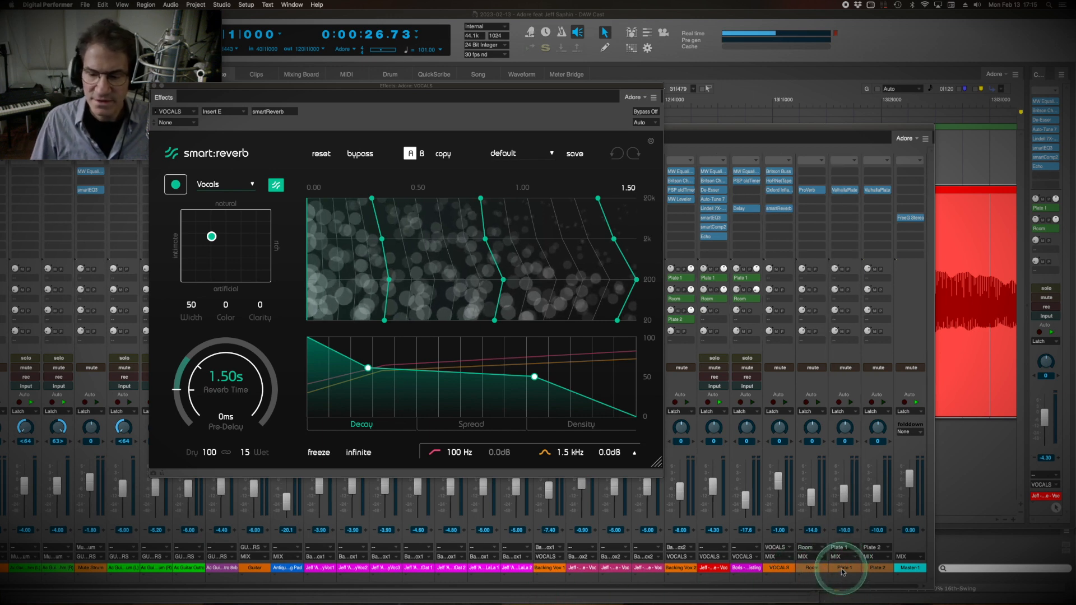
left_click(845, 190)
left_click(879, 190)
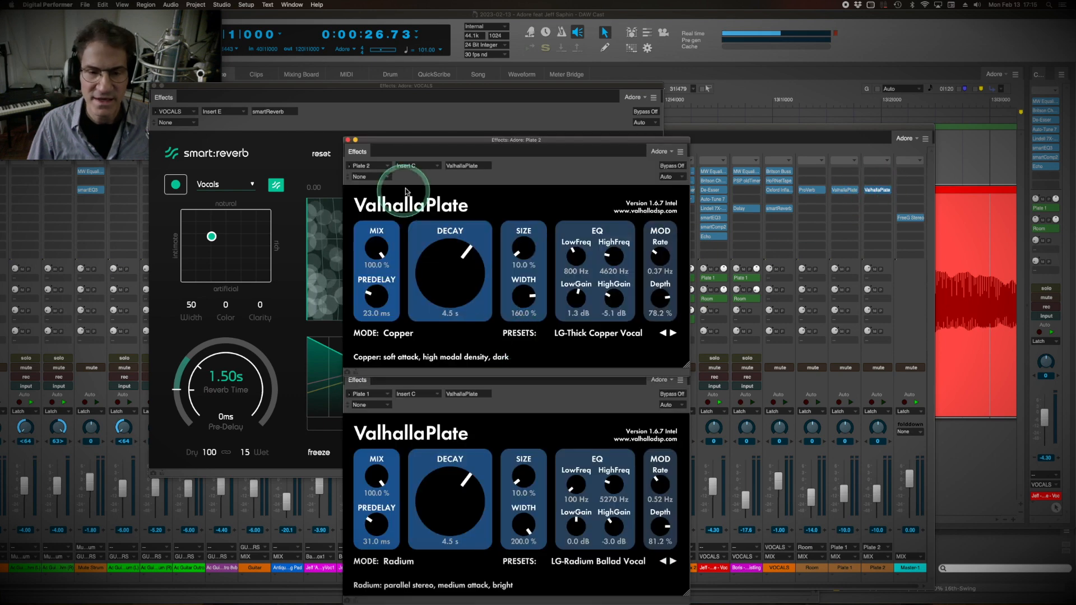
Place the Plate 1 and Plate 2 ValhallaPlate windows side by side to examine their settings, and close both.
left_click_drag(414, 140, 677, 166)
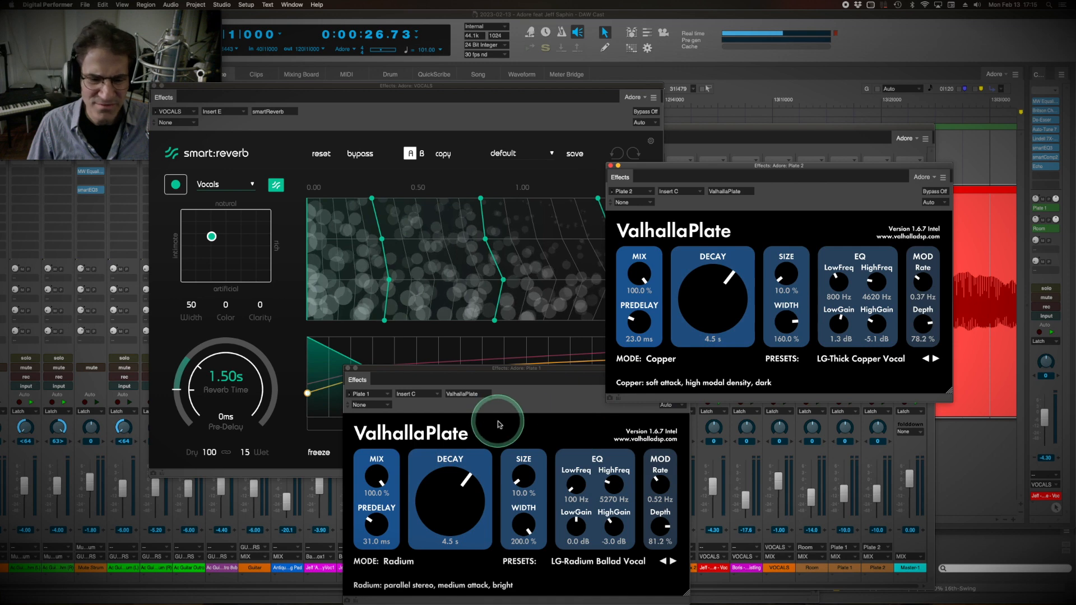
left_click_drag(511, 374, 414, 179)
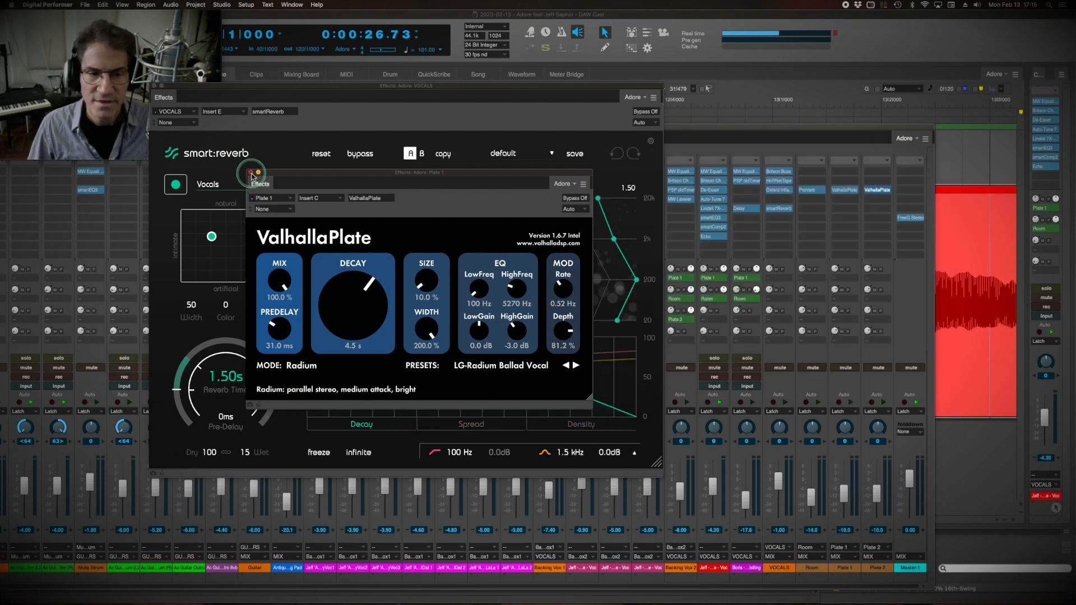
left_click(251, 172)
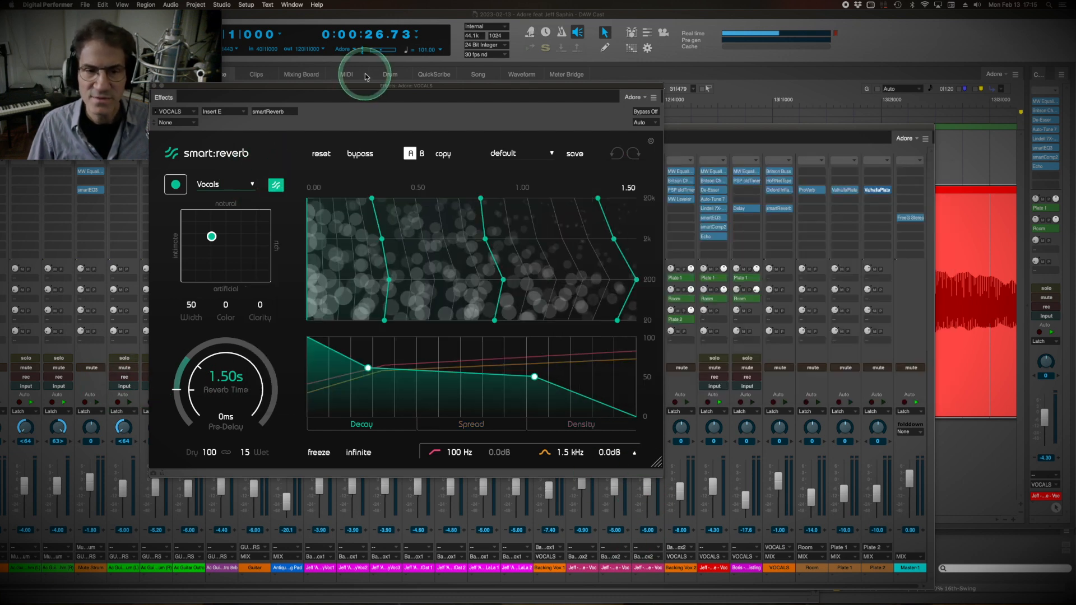
Play the song and compare the VOCALS bus with smartReverb active and bypassed, ending with the reverb active.
left_click_drag(352, 92, 377, 91)
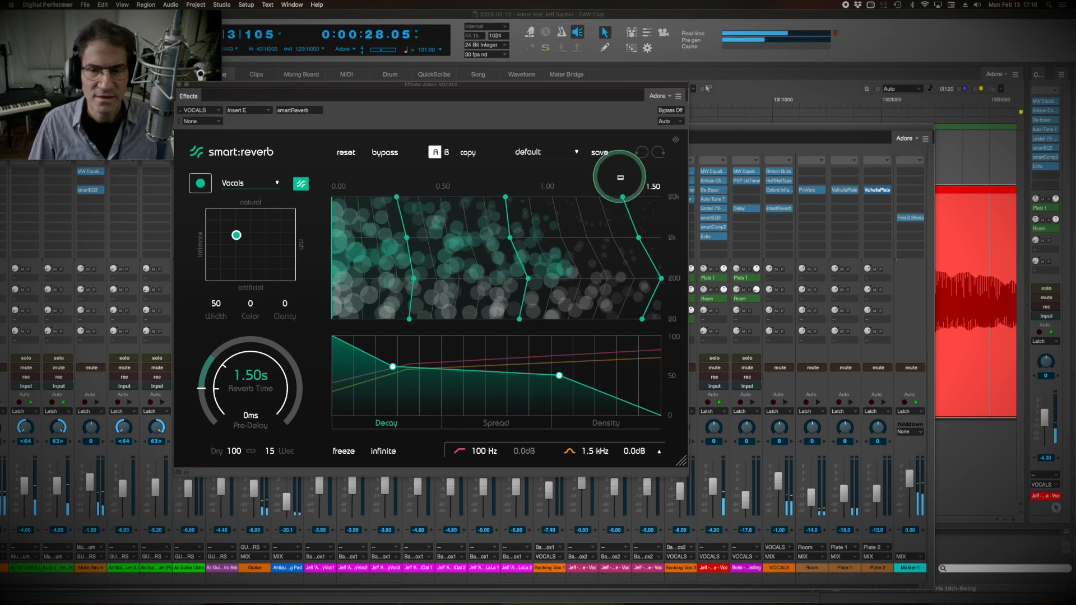
left_click(667, 112)
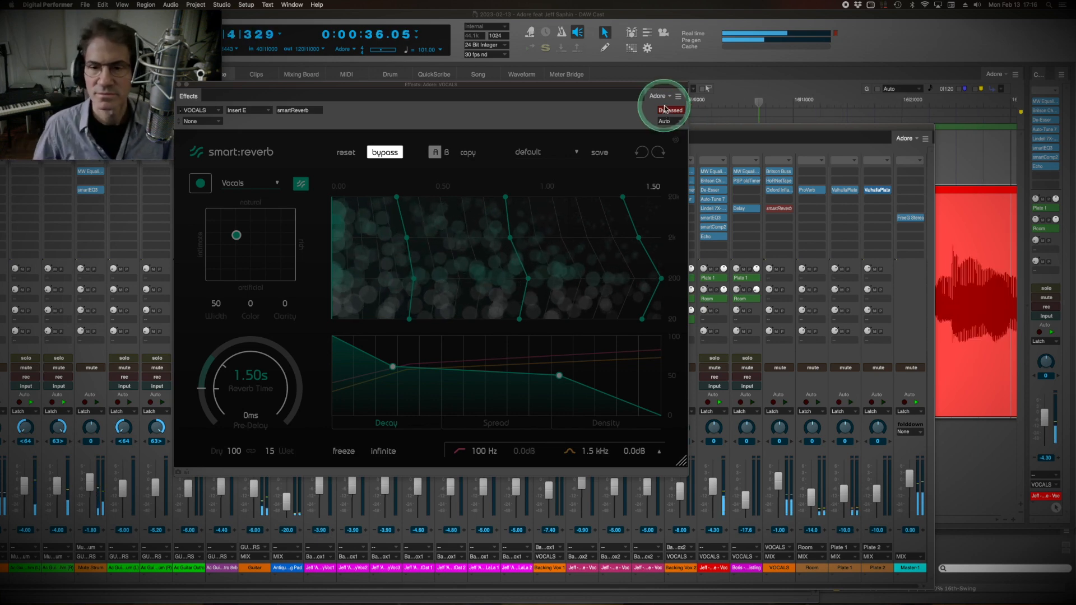
left_click(668, 112)
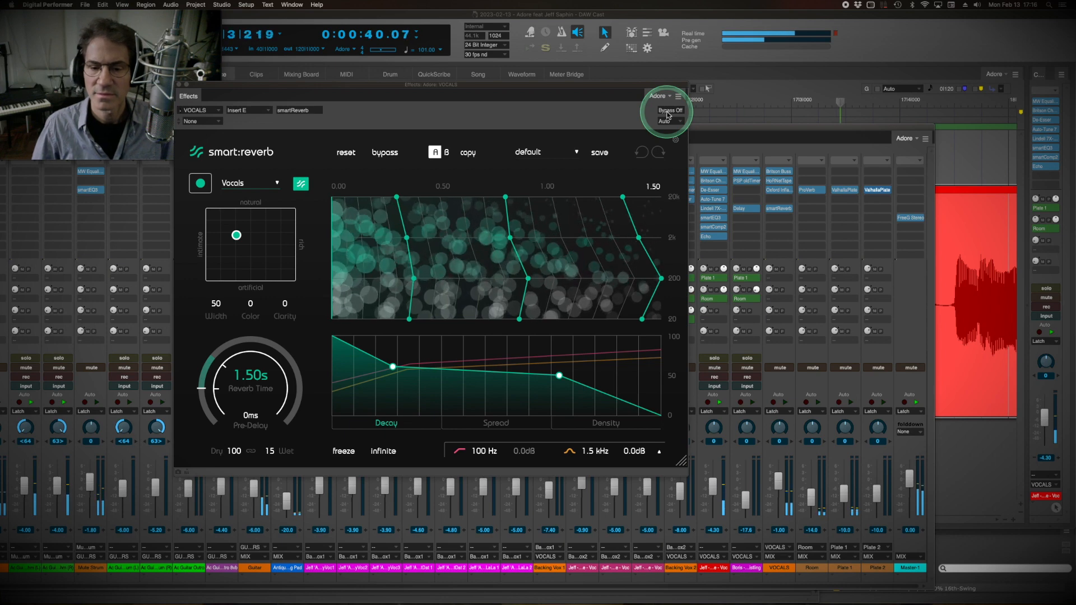
left_click(668, 113)
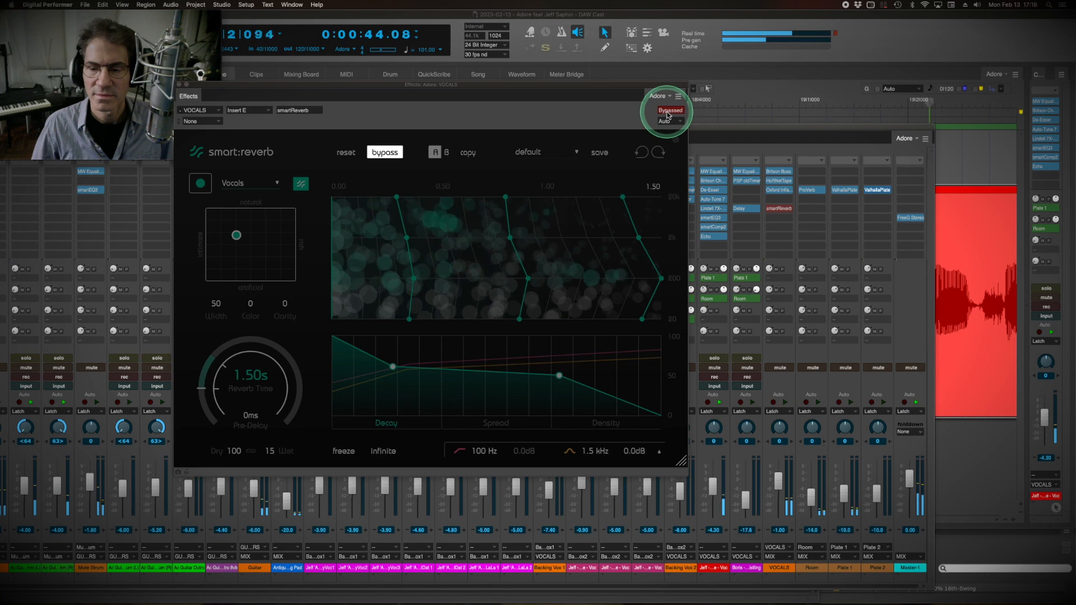
left_click(668, 112)
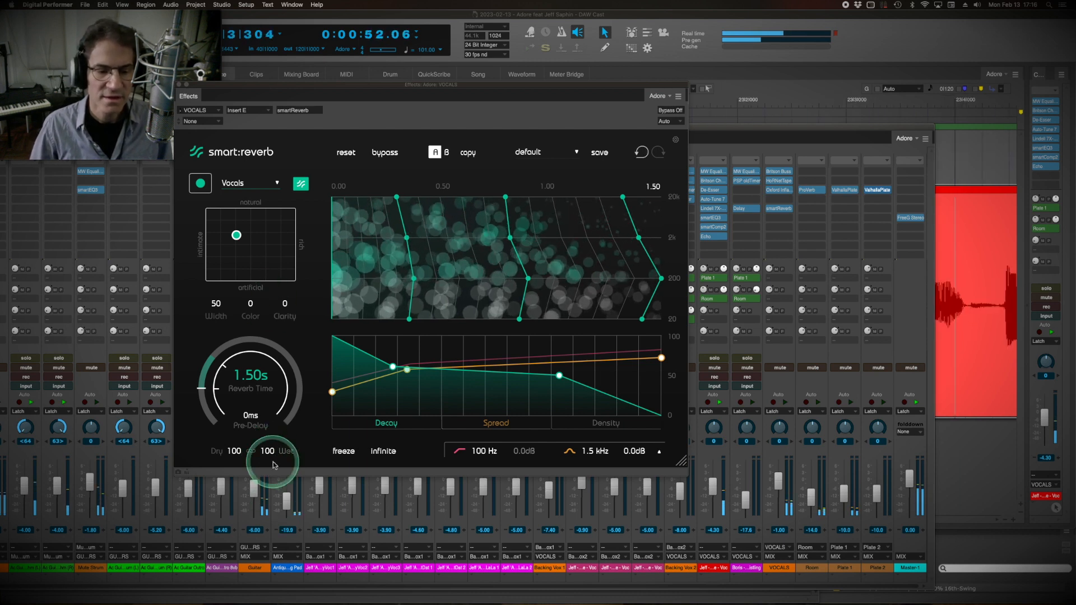
Raise the smartReverb wet level to 100 to exaggerate the effect and reduce it to 35 during playback.
left_click_drag(231, 467, 228, 503)
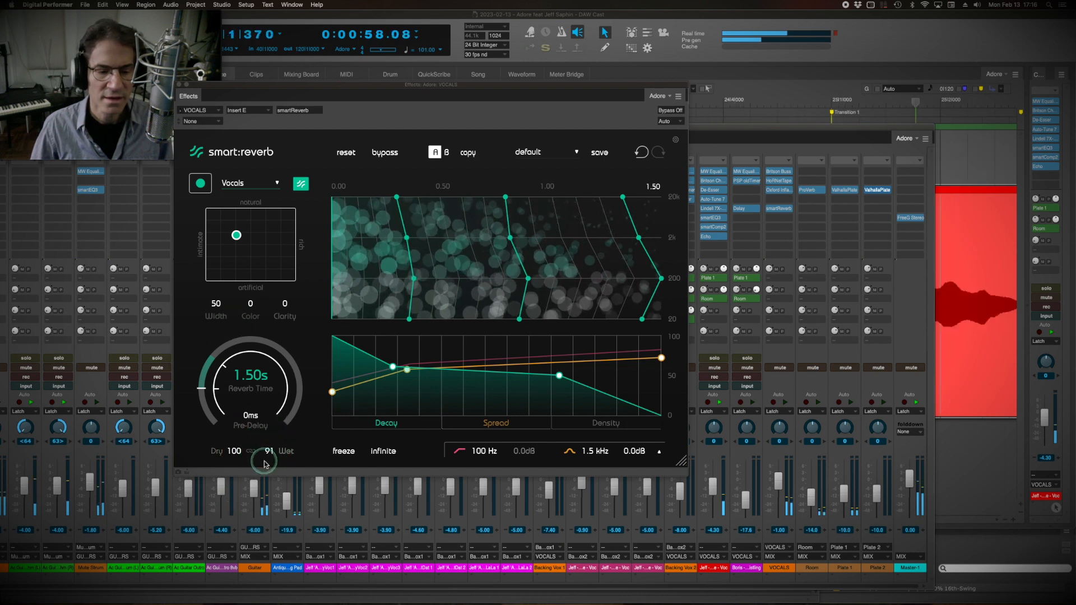
left_click_drag(264, 463, 268, 461)
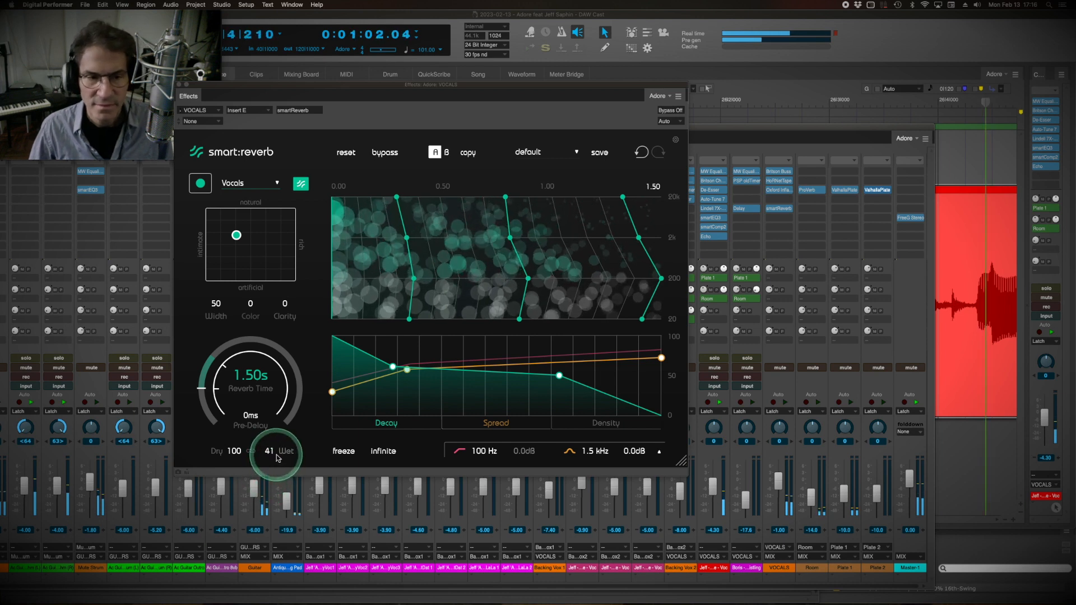
left_click_drag(268, 450, 270, 463)
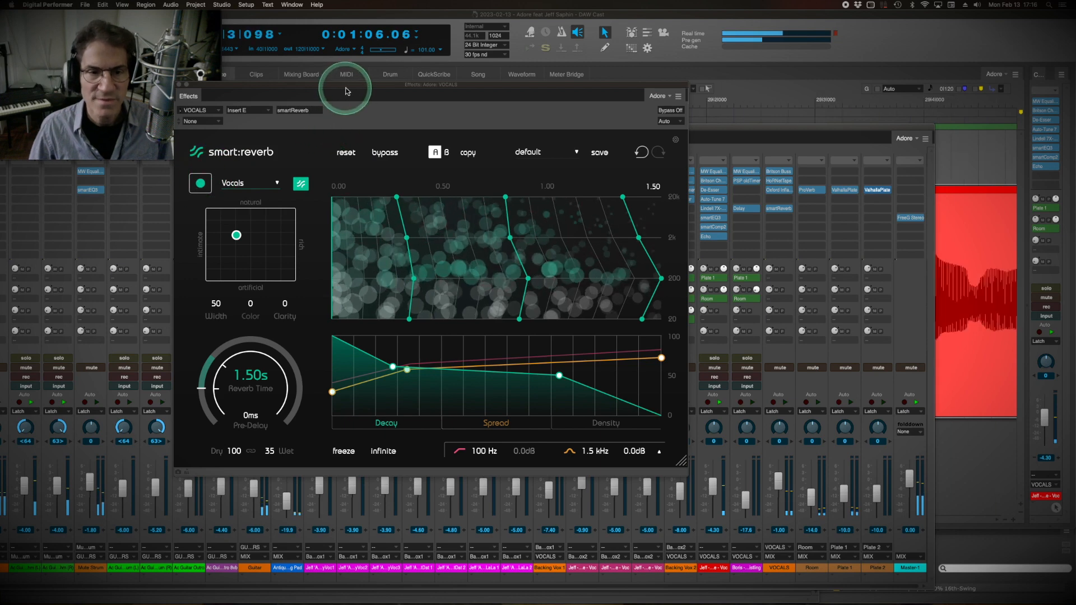
Switch smartReverb to setting B and have it analyze the vocals with the Universal profile.
left_click_drag(346, 92, 392, 99)
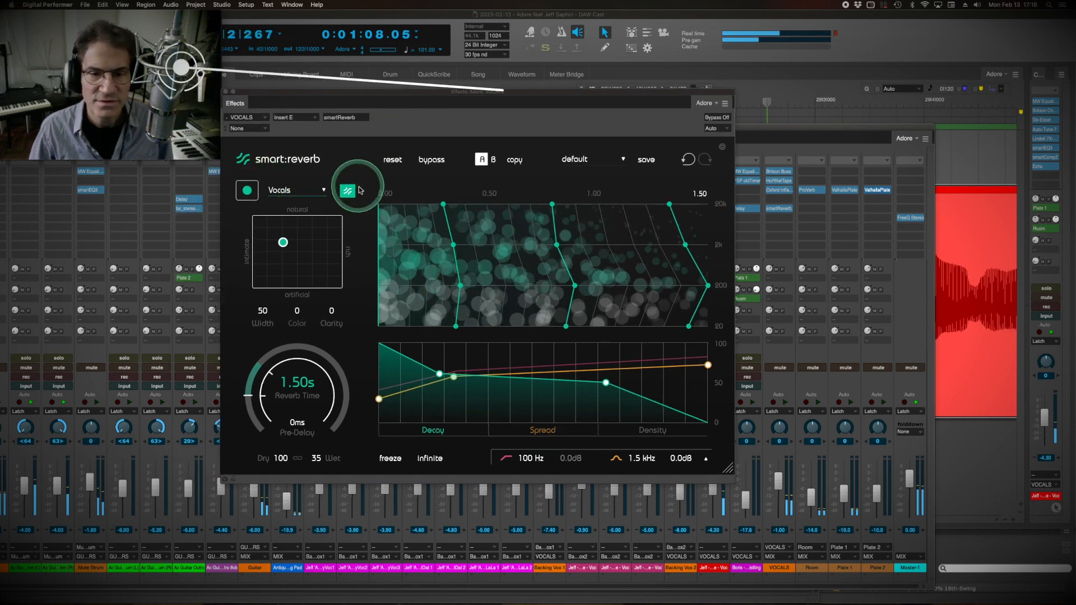
left_click(493, 159)
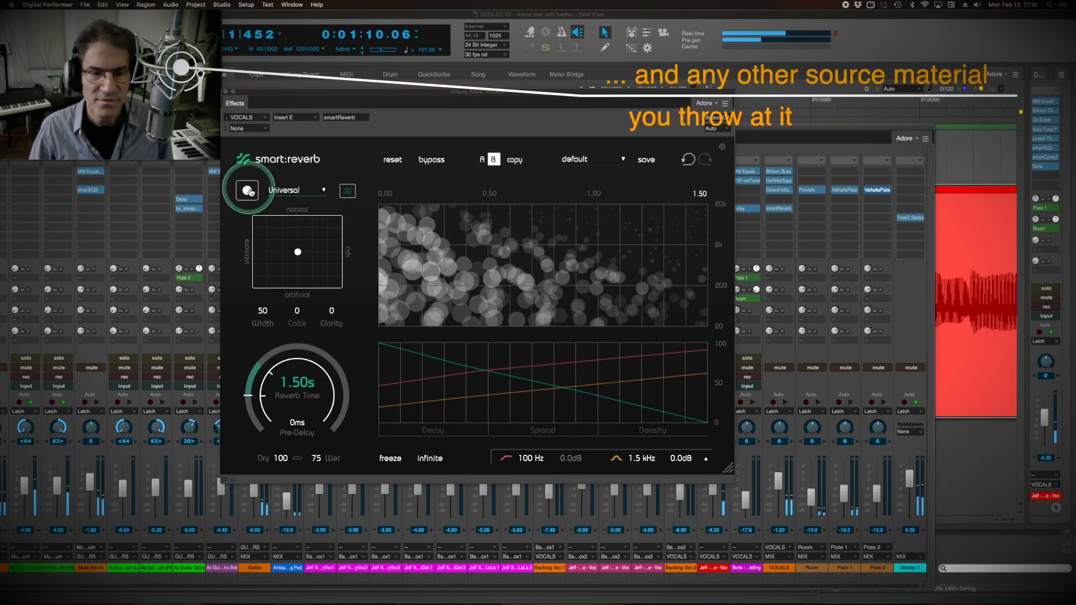
left_click(248, 191)
left_click(270, 277)
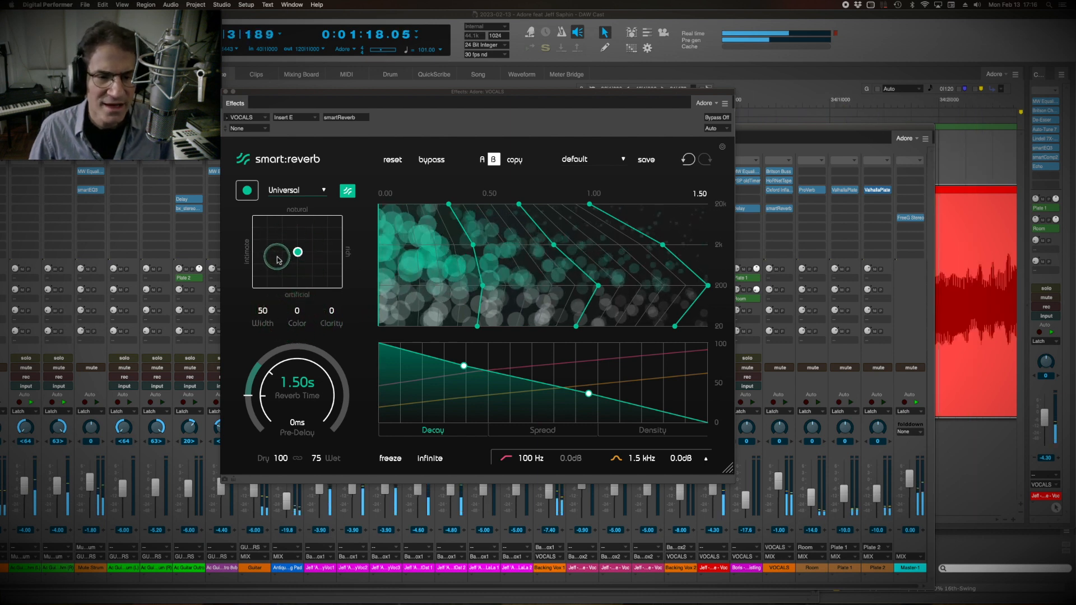
Try different reverb characters for setting B by moving the style point towards rich and back towards intimate.
mouse_move(298, 252)
left_mouse_down()
mouse_move(272, 252)
mouse_move(291, 236)
mouse_move(305, 247)
mouse_move(303, 285)
mouse_move(302, 236)
mouse_move(312, 249)
left_mouse_up()
left_click_drag(368, 96, 453, 166)
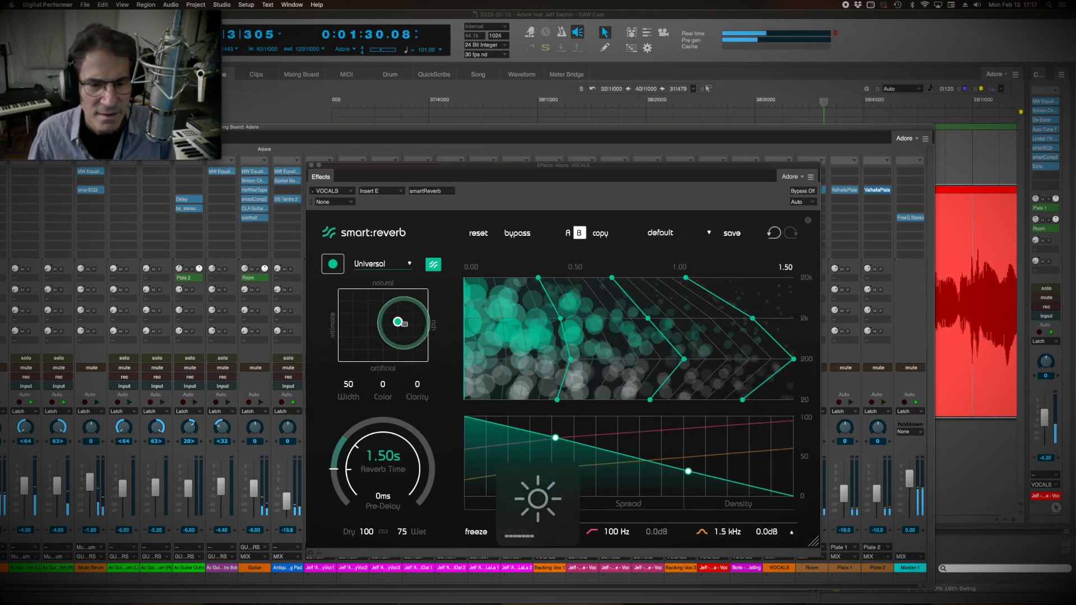
mouse_move(398, 321)
left_mouse_down()
mouse_move(357, 325)
mouse_move(347, 312)
mouse_move(347, 323)
mouse_move(372, 312)
mouse_move(408, 318)
left_mouse_up()
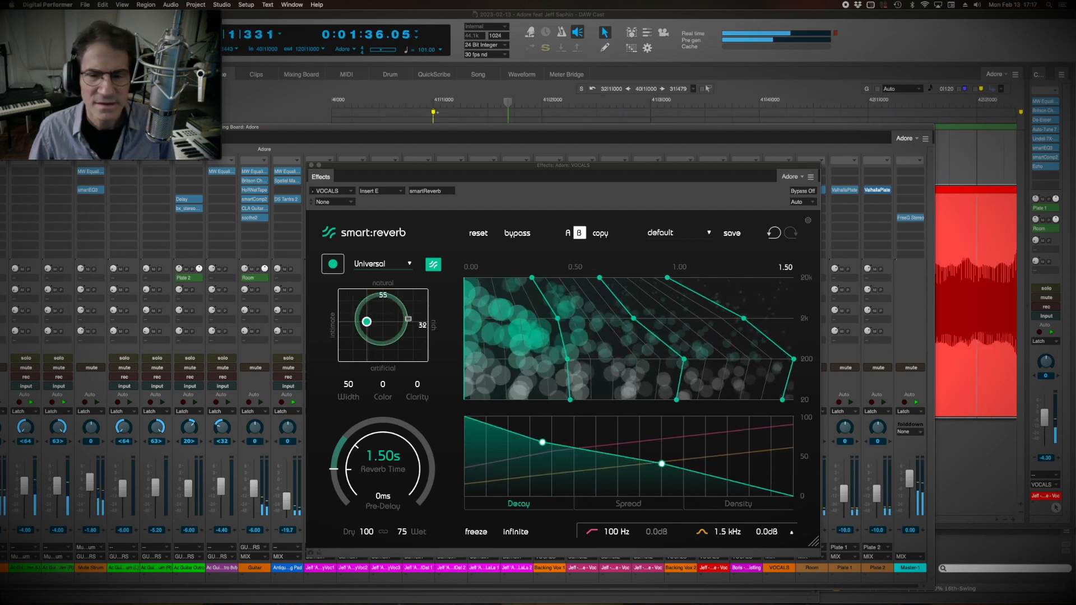
Compare smartReverb settings A and B during playback, ending on setting A with the Vocals profile.
left_click(567, 233)
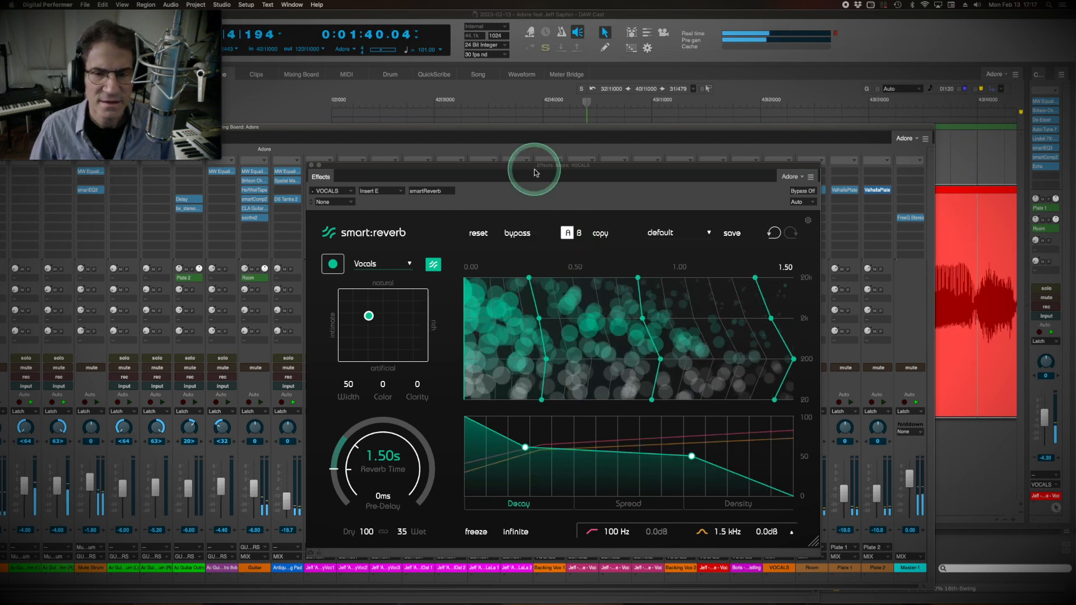
left_click_drag(531, 166, 509, 78)
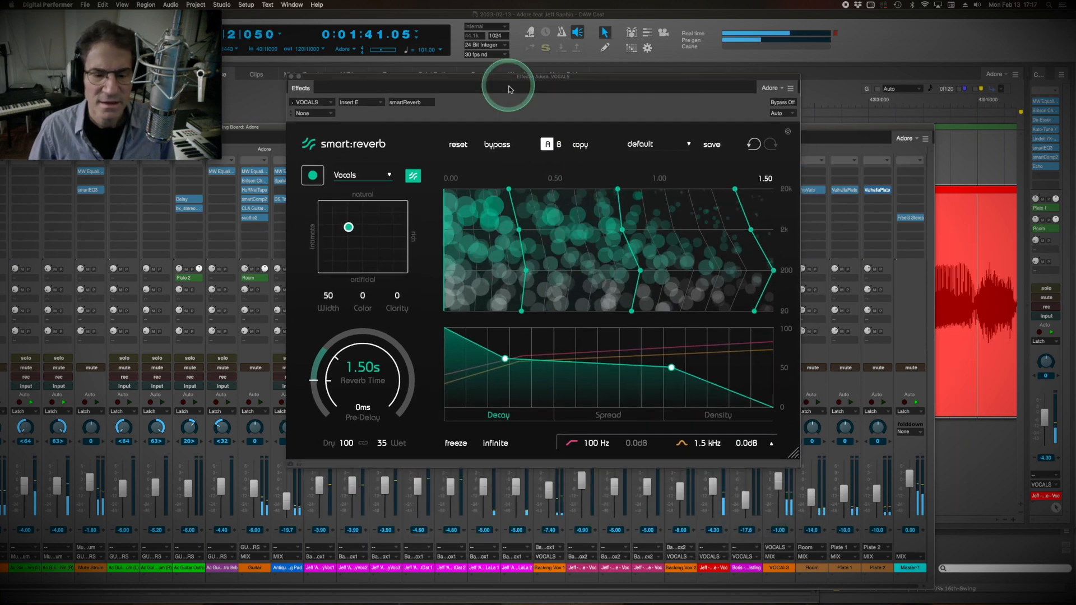
left_click(550, 146)
left_click(547, 147)
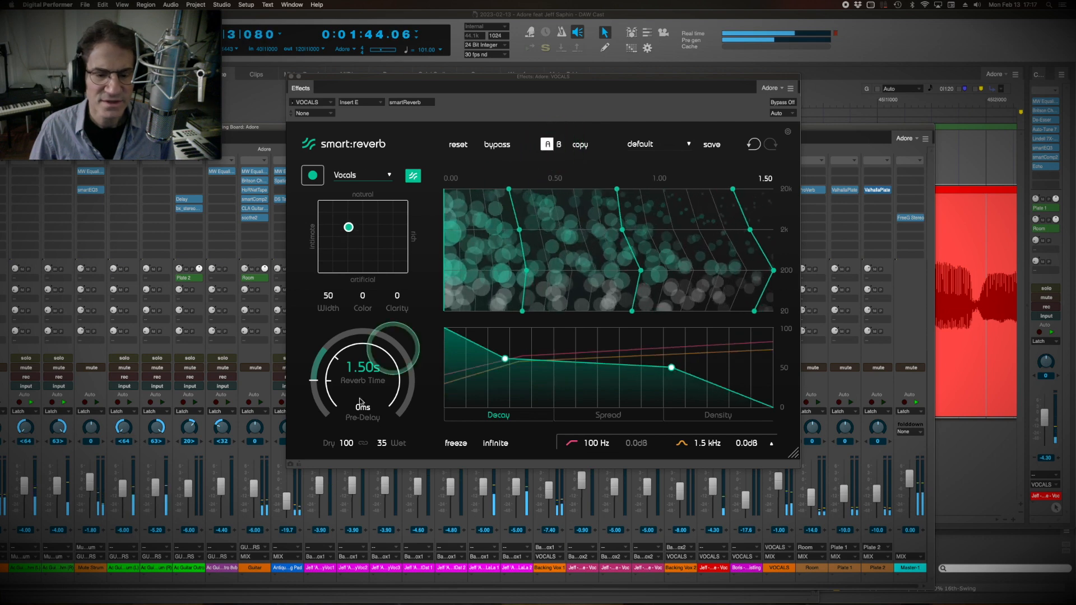
Set the smartReverb wet level of setting A to 27, close the plug-in and stop playback.
left_click_drag(382, 448, 382, 455)
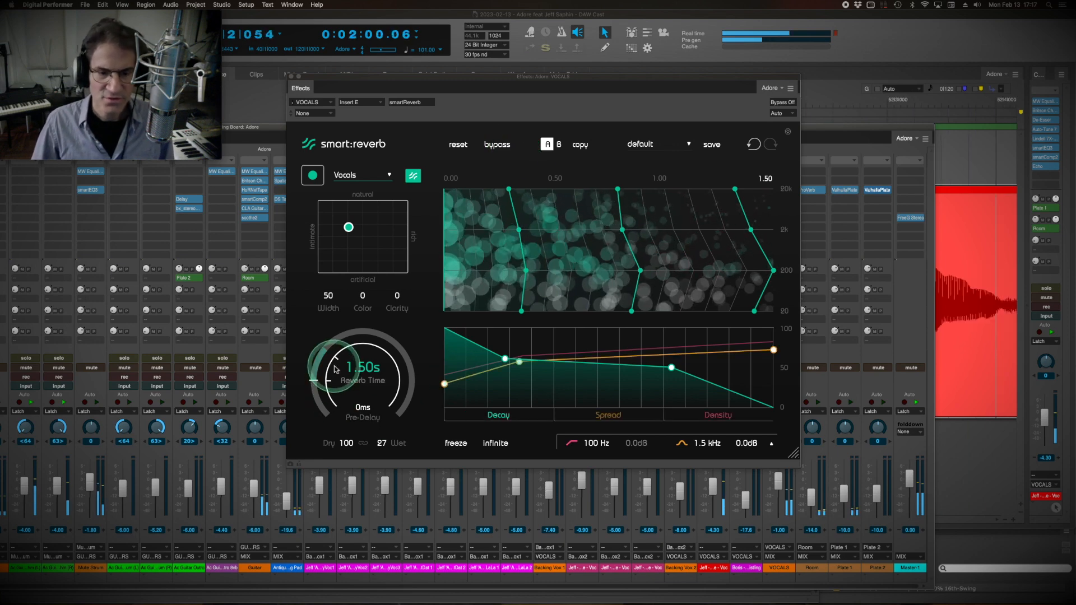
left_click_drag(517, 81, 1, 603)
key("space")
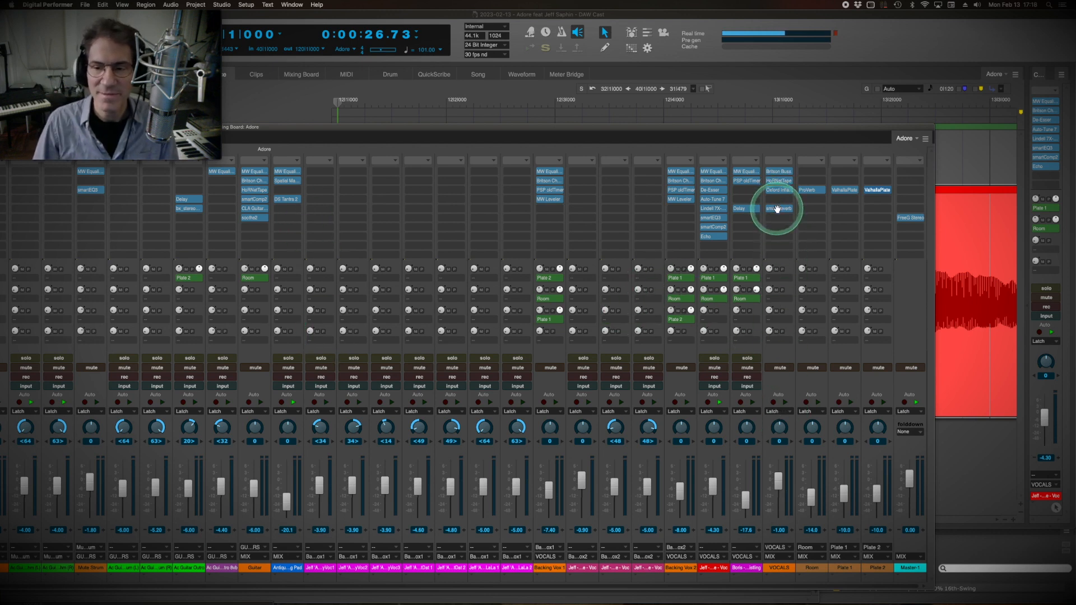
left_click_drag(776, 211, 778, 270)
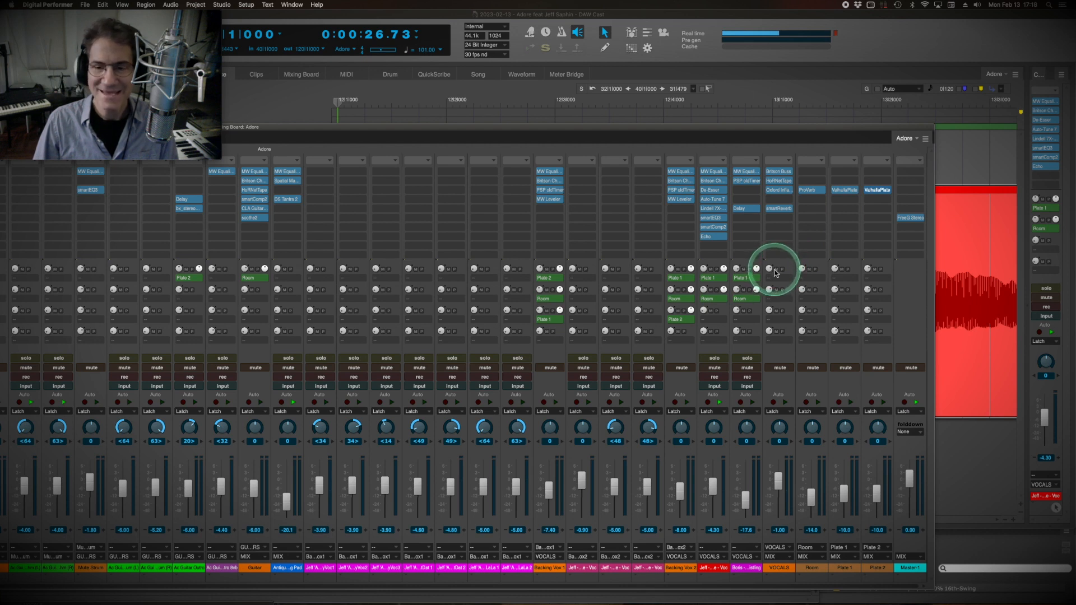
left_click_drag(775, 273, 738, 368)
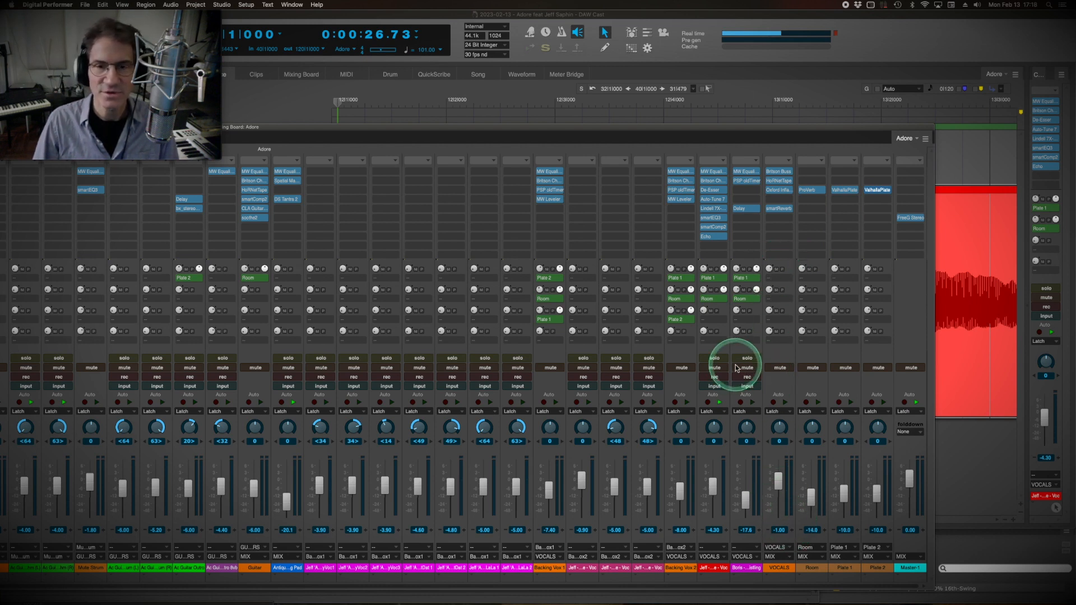